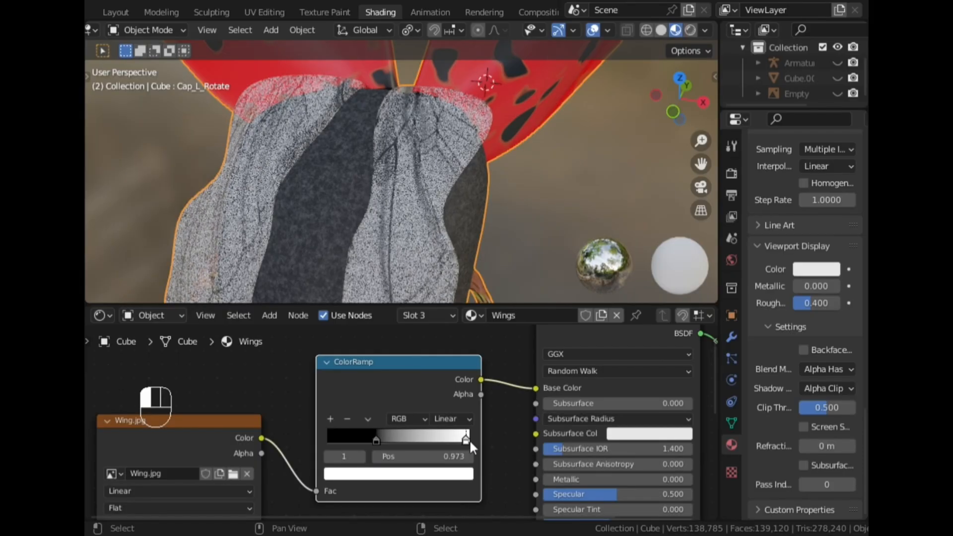
- Move the black stop of the Wings material's ColorRamp closer to the white stop
drag(376, 441, 425, 441)
scroll(353, 243, down, 5)
click(703, 102)
click(690, 30)
- Set the Cap_L_Up shape key's value to 0
middle_drag(331, 144, 383, 161)
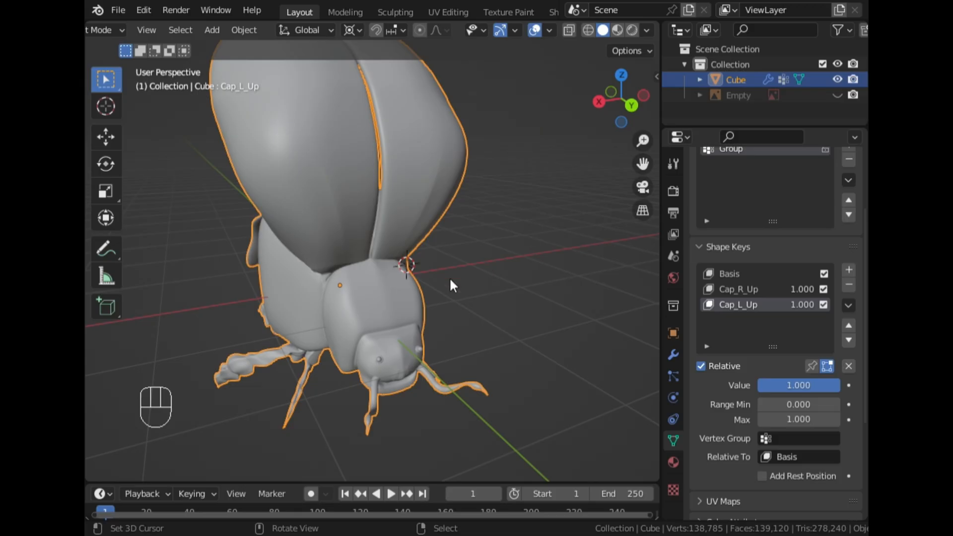
middle_drag(459, 272, 512, 284)
scroll(511, 275, up, 2)
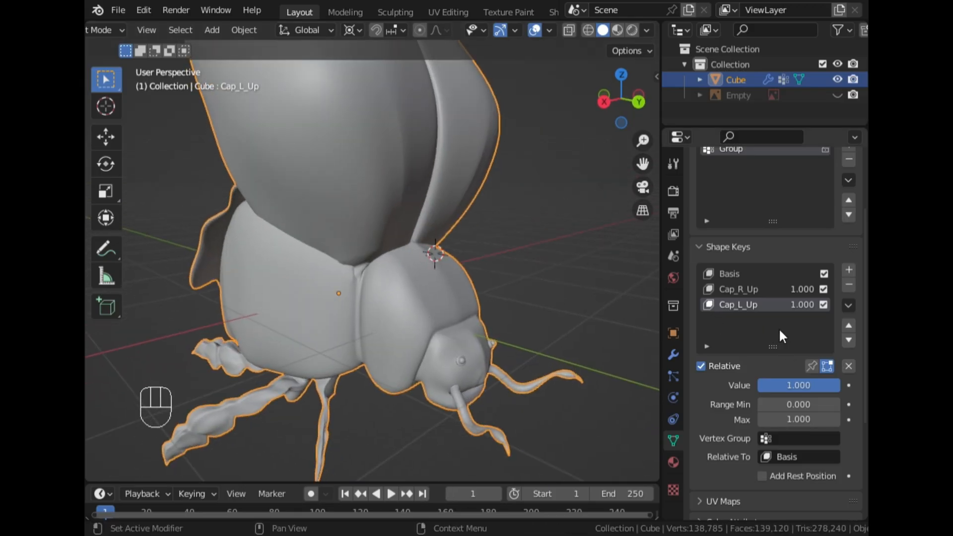
drag(811, 385, 758, 386)
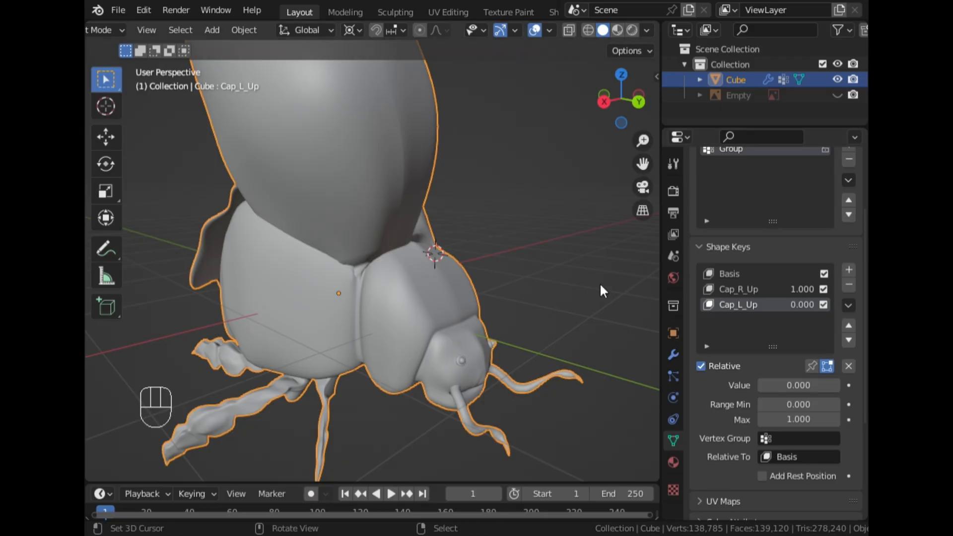
scroll(331, 195, down, 3)
middle_drag(600, 226, 622, 251)
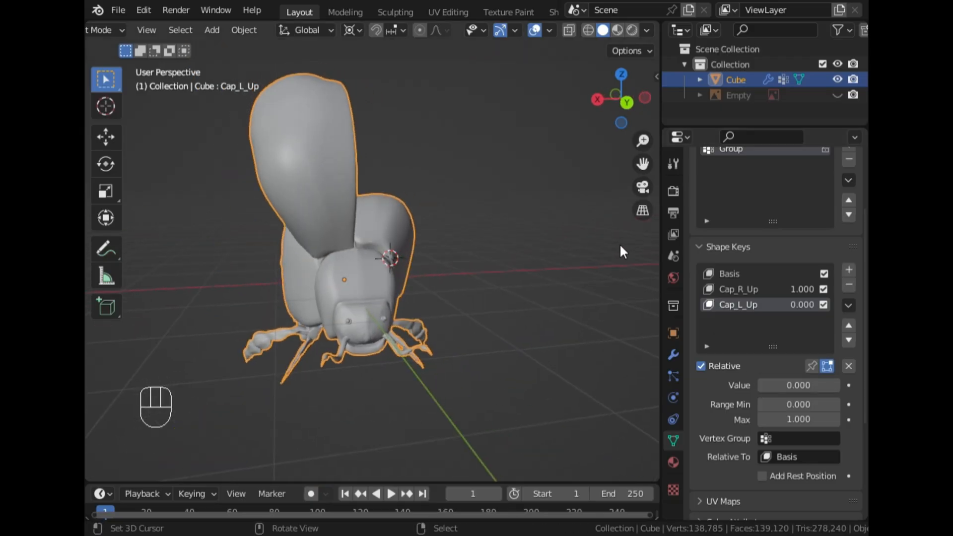
- Create a new shape key from the current mix, with Cap_R_Up active, and name it Cap_R_Rotate
click(775, 289)
click(847, 307)
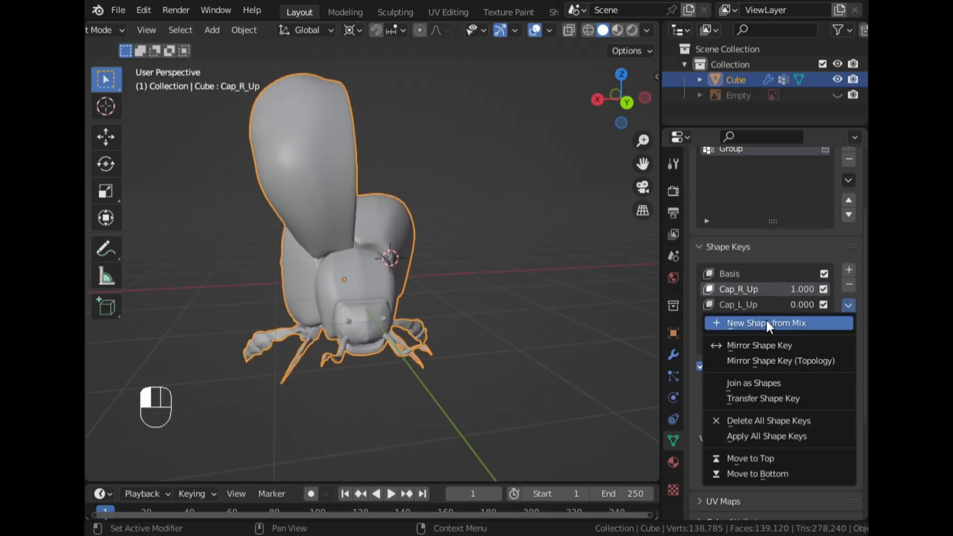
click(767, 322)
double_click(754, 322)
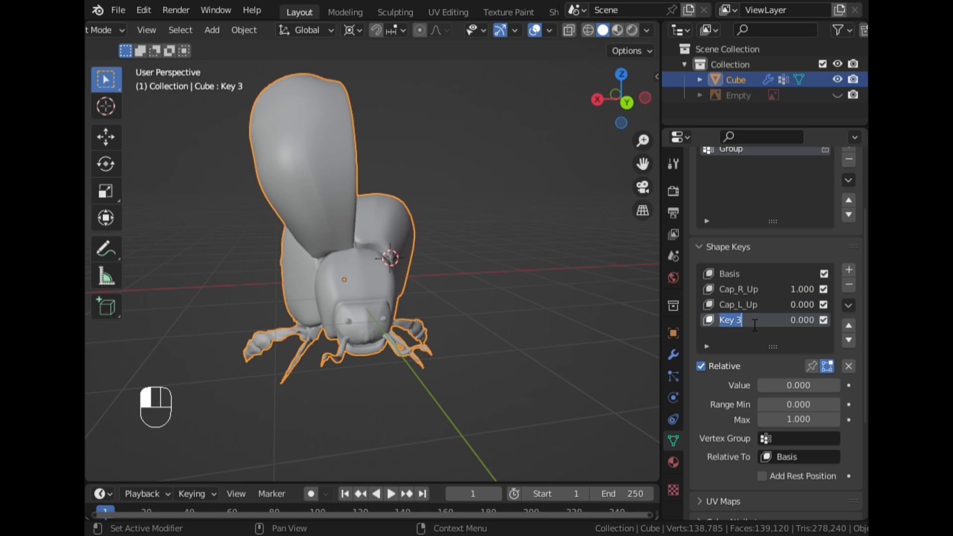
text(Cap_)
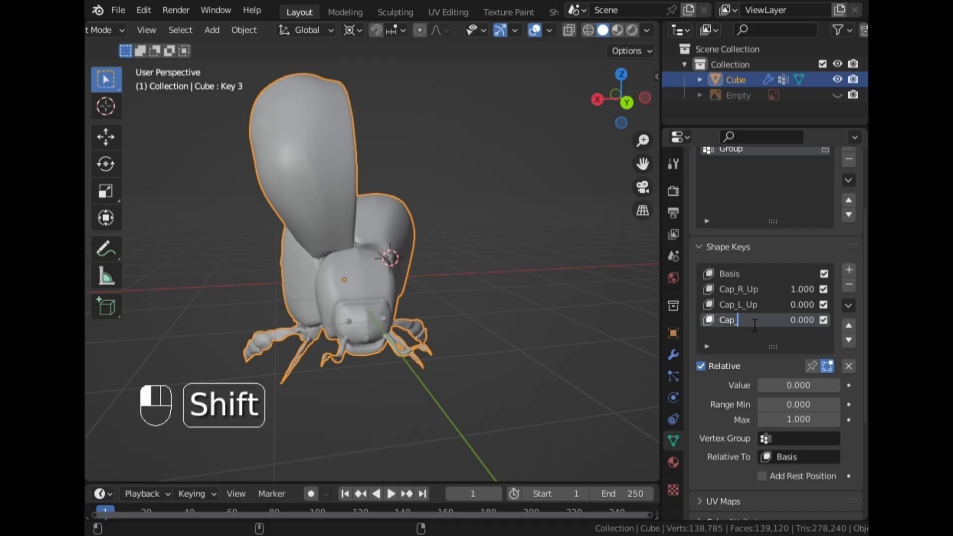
text(R_Rotate)
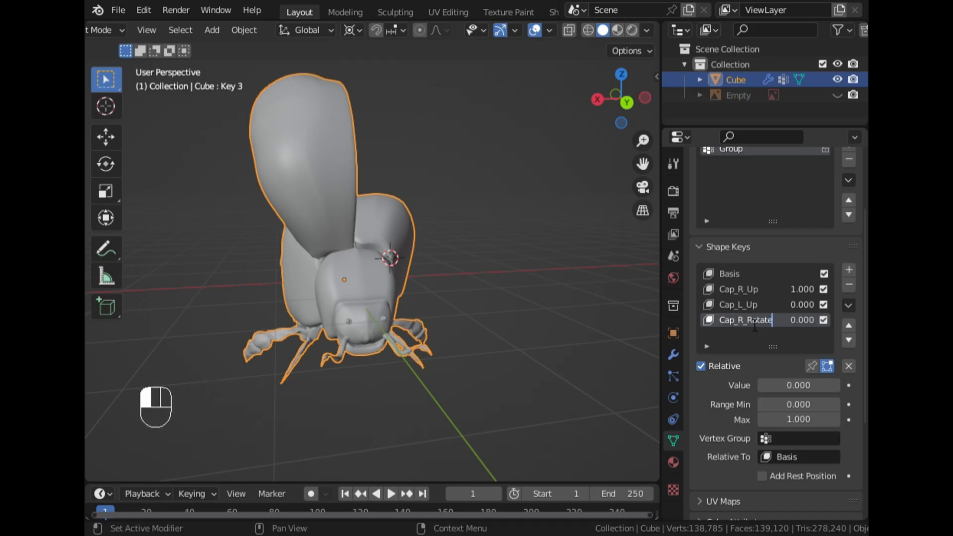
key(Return)
- Set the Cap_R_Up shape key's value to 0 and the Cap_R_Rotate value to 1
click(726, 289)
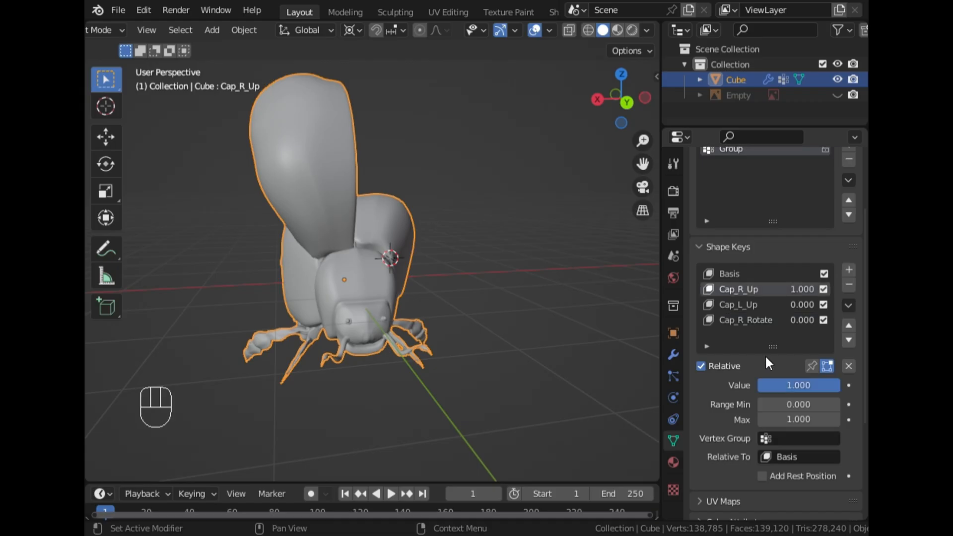
drag(801, 387, 835, 387)
click(752, 320)
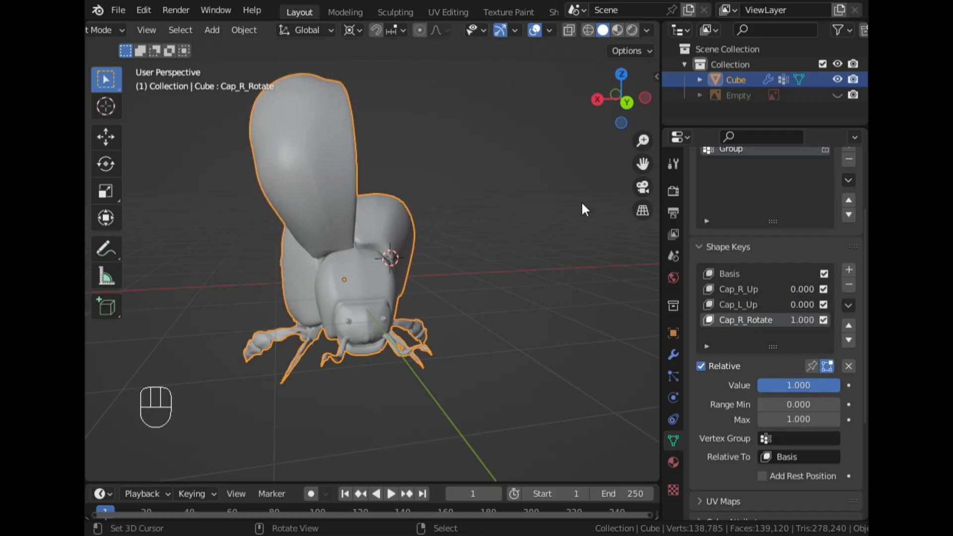
- Open the beetle mesh for vertex editing in back orthographic view and clear the vertex selection
click(628, 103)
key(Tab)
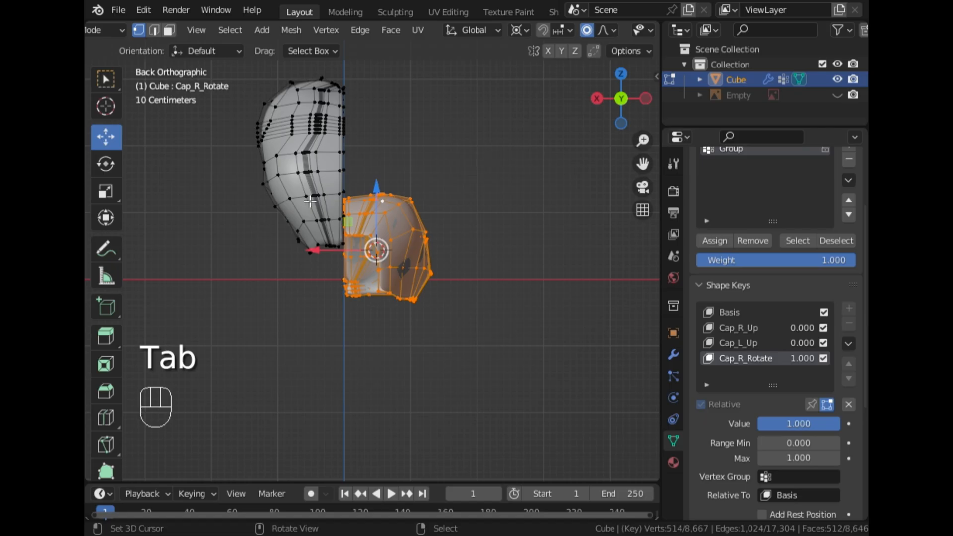
click(324, 190)
key(l)
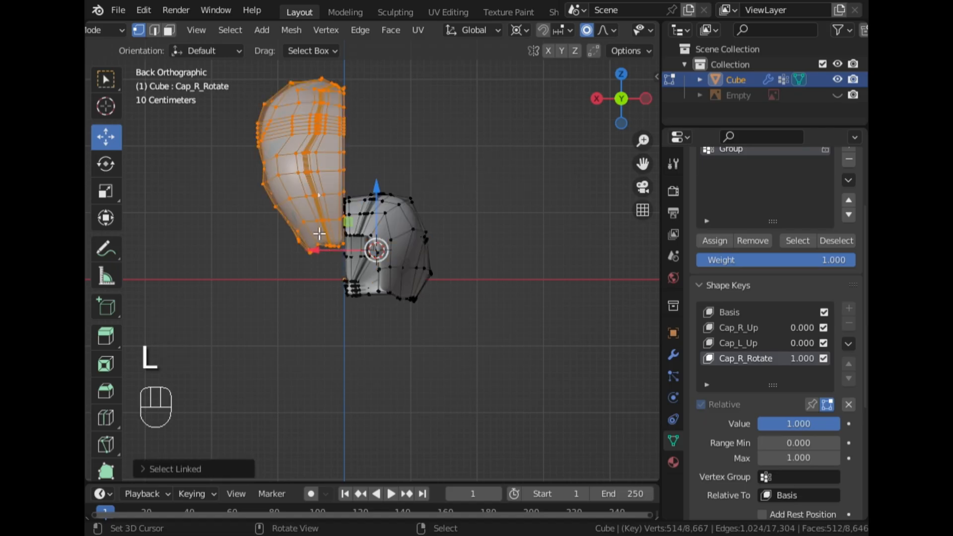
click(334, 251)
right_click(295, 335)
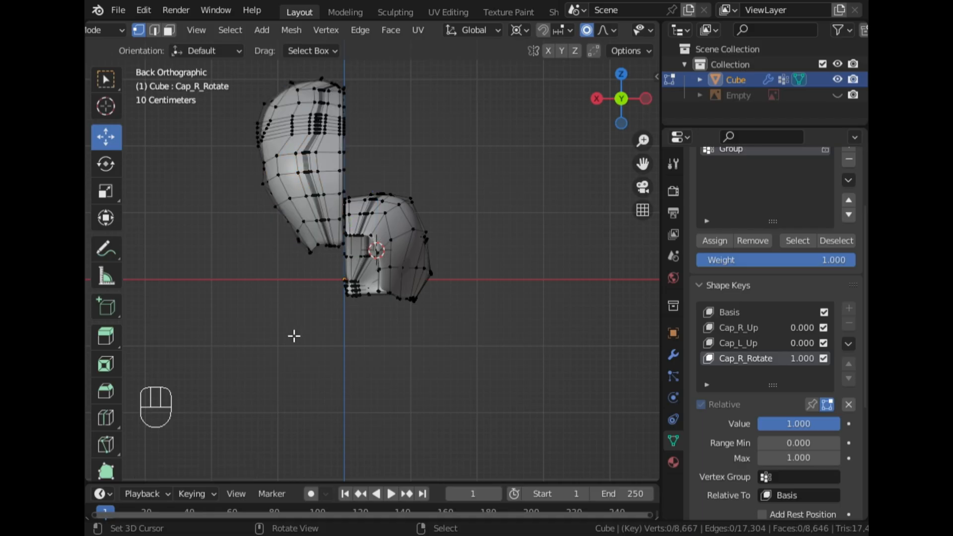
- Place the 3D cursor at the raised cap's base, rotate the whole linked cap outward around it, and return to Object Mode
click(326, 245)
key(l)
key(r)
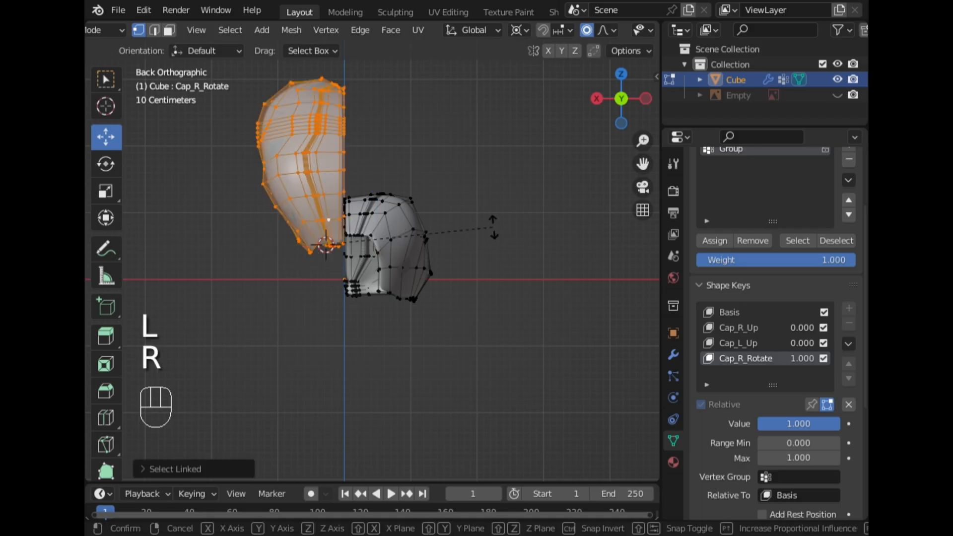
click(418, 132)
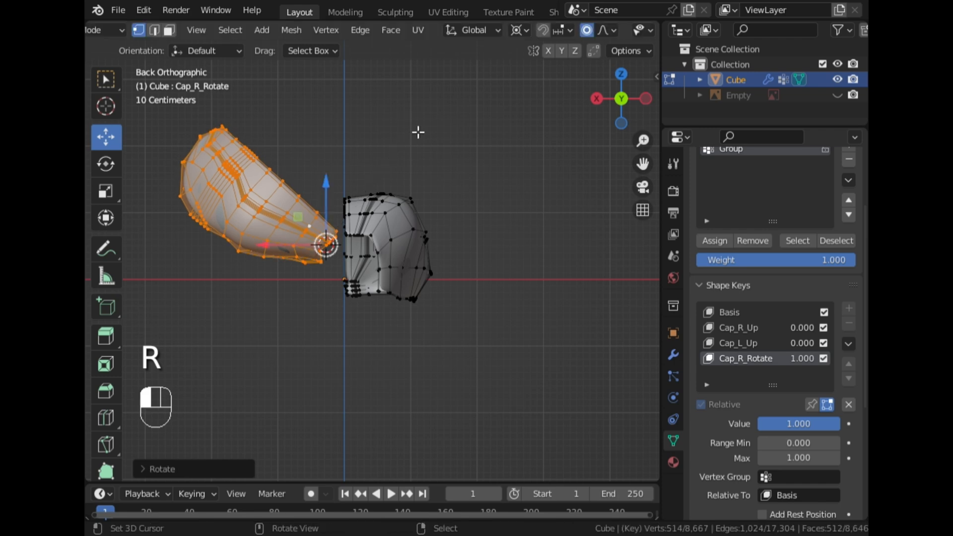
key(Tab)
- Set the Cap_R_Rotate shape key's value to 0 to close the cap
middle_drag(337, 182, 467, 277)
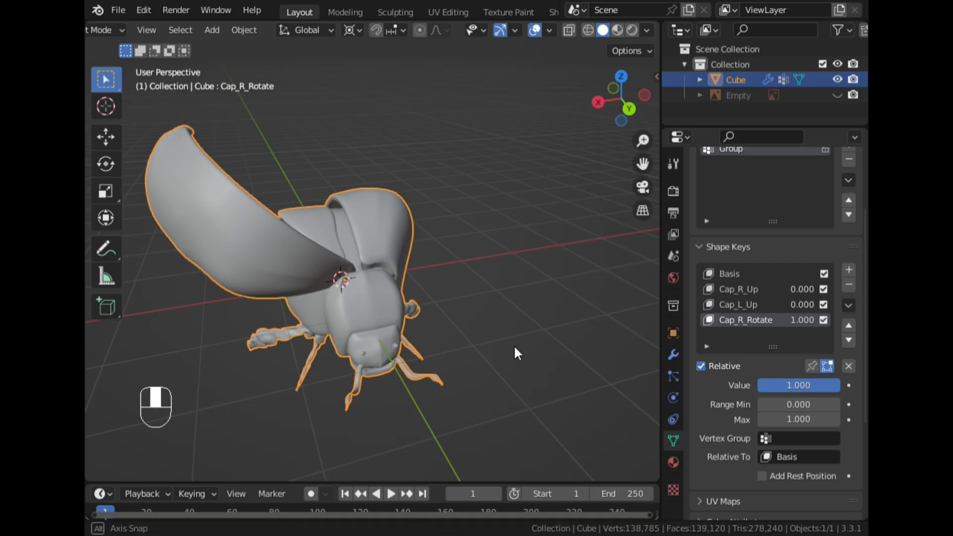
middle_drag(515, 351, 483, 315)
drag(798, 390, 758, 390)
- Enlarge the timeline, set the animation's start frame to 0, and go to that frame
drag(448, 493, 448, 445)
click(523, 445)
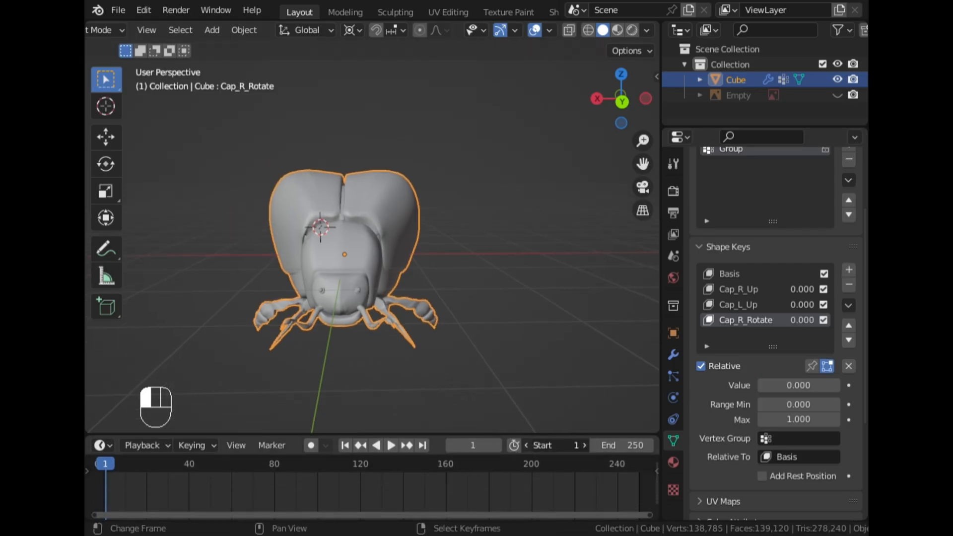
middle_drag(277, 473, 442, 475)
key(shift+Left)
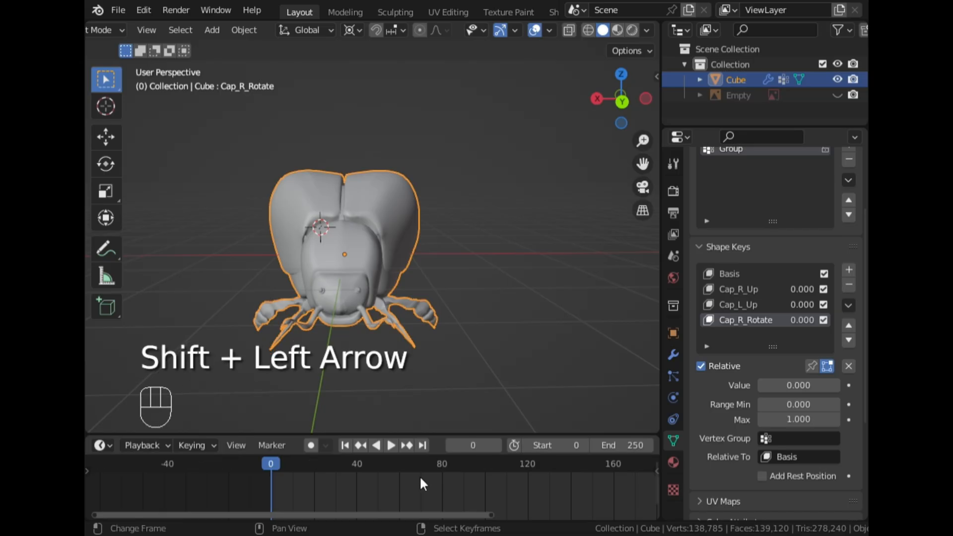
- Keyframe the Cap_R_Up shape key's value of 0 on frame 0
scroll(358, 471, up, 1)
middle_drag(392, 358, 430, 354)
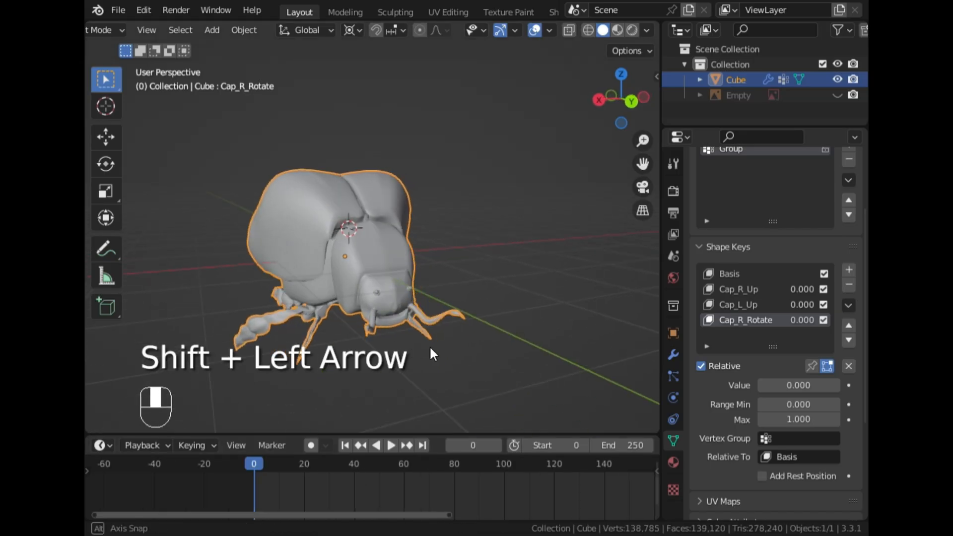
click(735, 291)
click(850, 390)
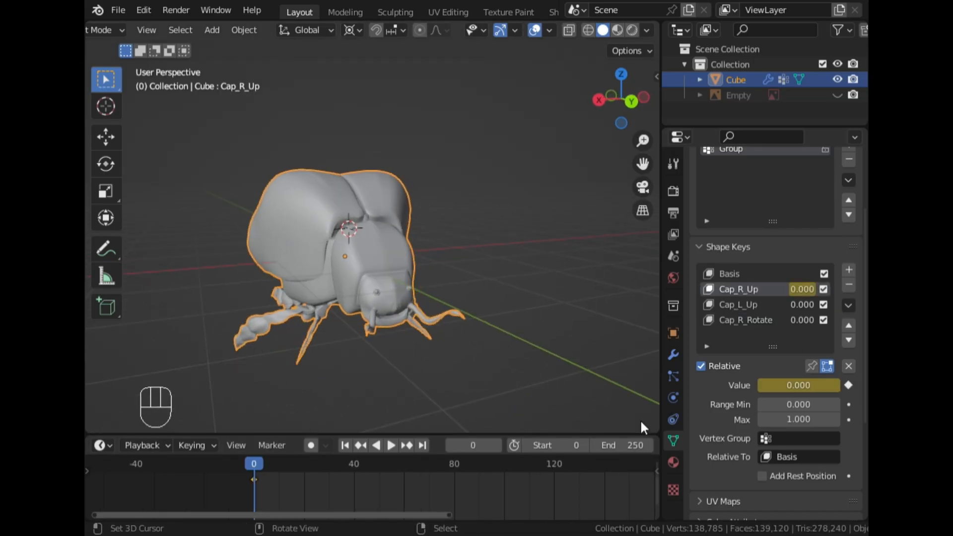
- On frame 5, keyframe Cap_R_Up at a value of 1 and Cap_R_Rotate at 0
scroll(296, 483, up, 2)
middle_drag(236, 484, 382, 498)
scroll(313, 492, up, 12)
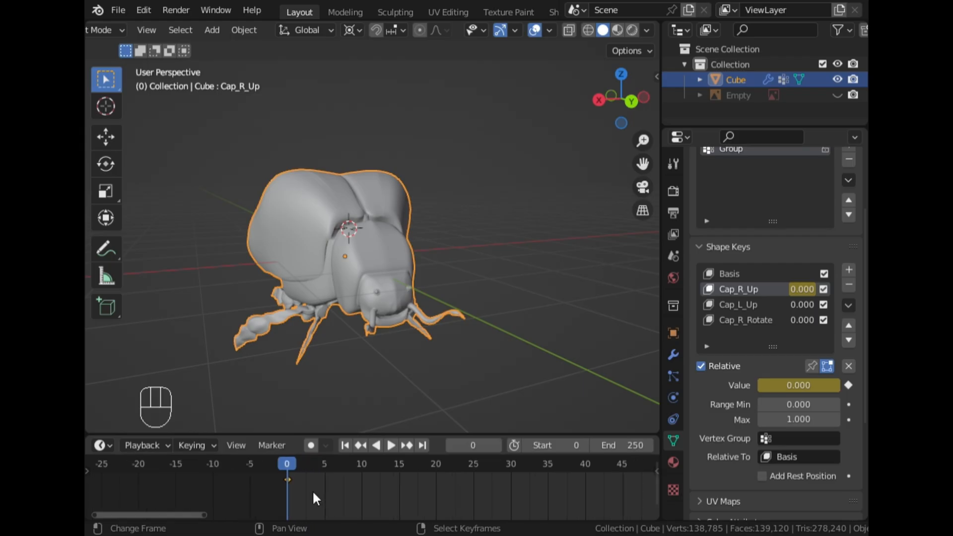
middle_drag(274, 492, 366, 492)
click(365, 489)
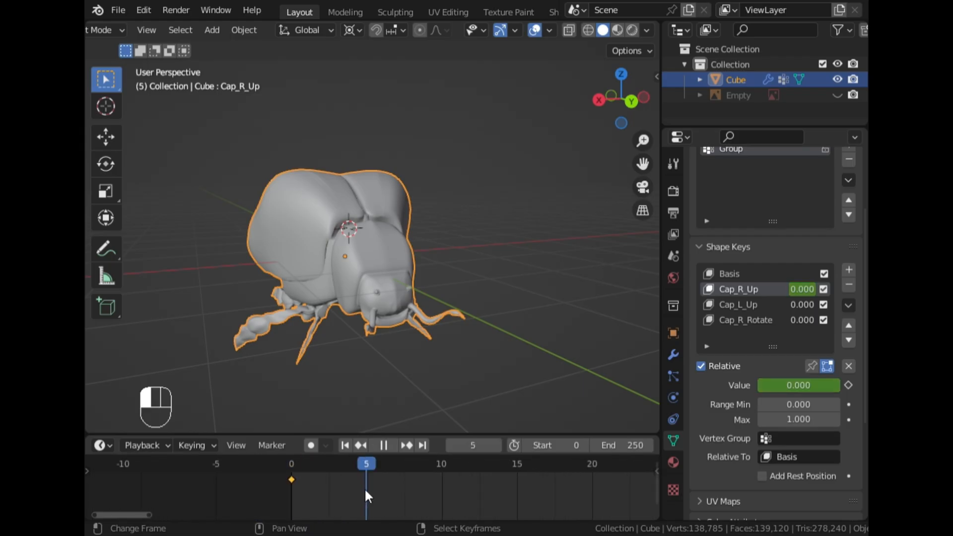
drag(782, 387, 841, 385)
click(849, 385)
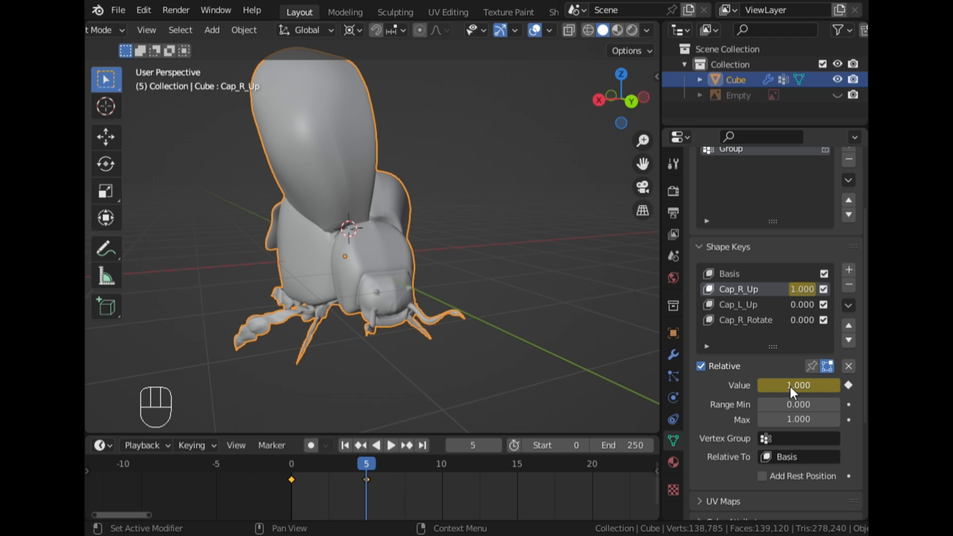
click(746, 318)
click(849, 385)
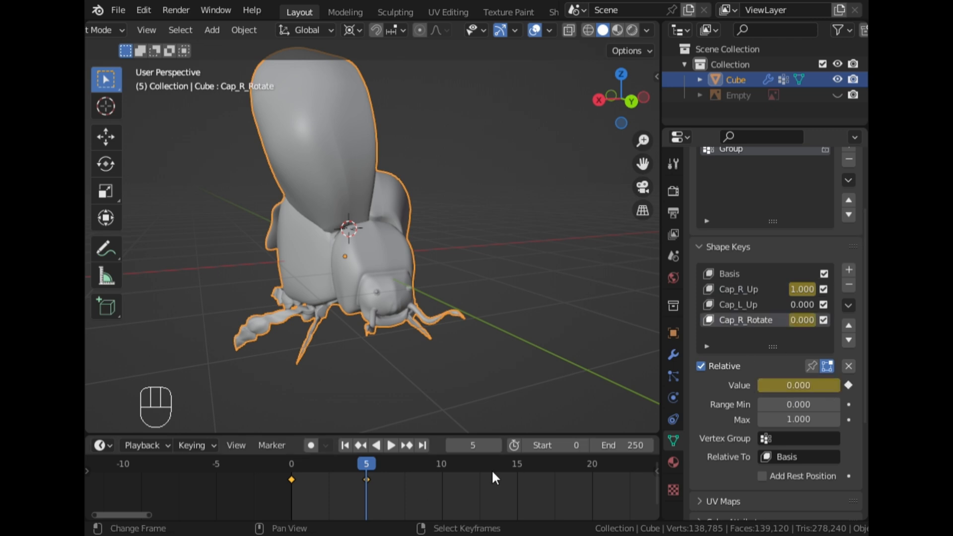
- On frame 10, keyframe Cap_R_Rotate at a value of 1 and Cap_R_Up at 0
click(441, 481)
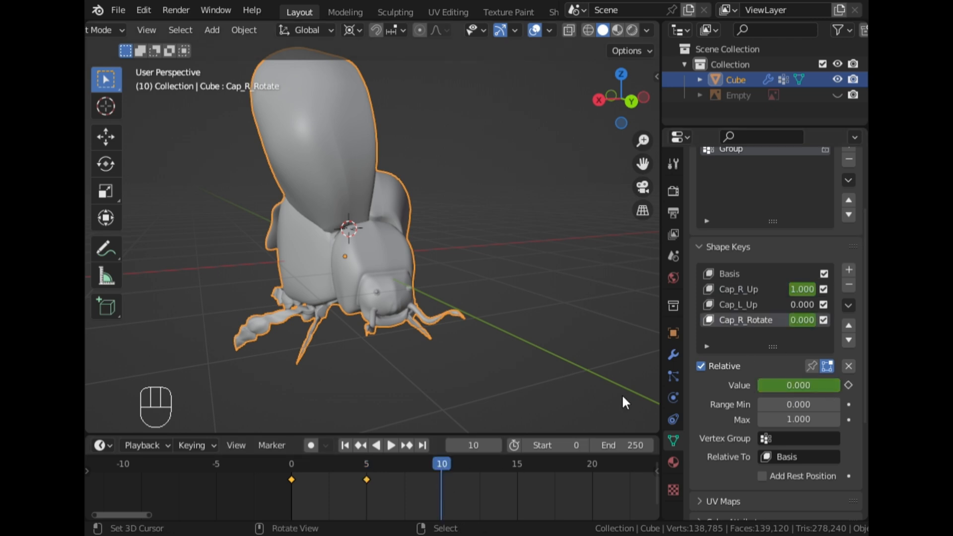
drag(763, 385, 789, 387)
click(848, 386)
click(739, 289)
click(848, 385)
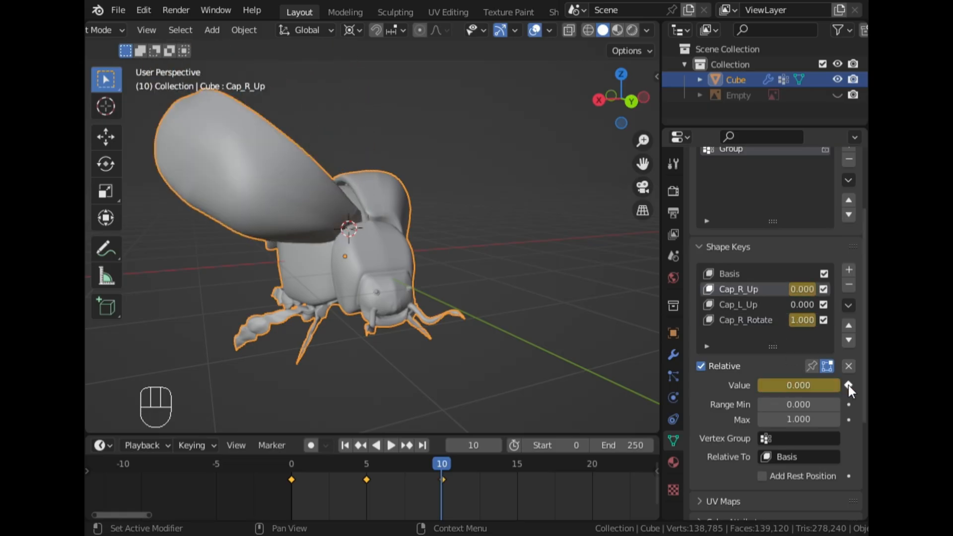
- Play back the cap-opening animation from its start and examine the cap's motion from the side and above
middle_drag(527, 269, 569, 294)
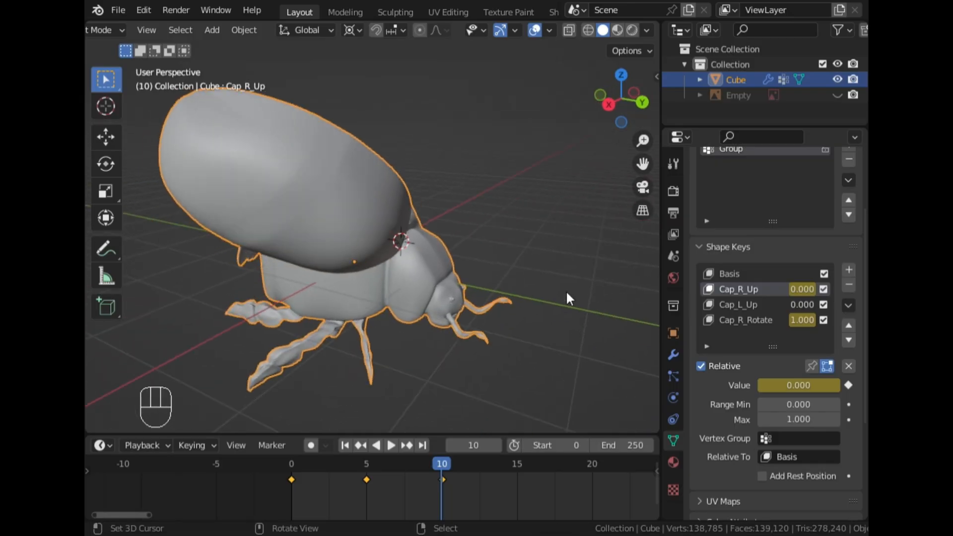
click(296, 488)
key(space)
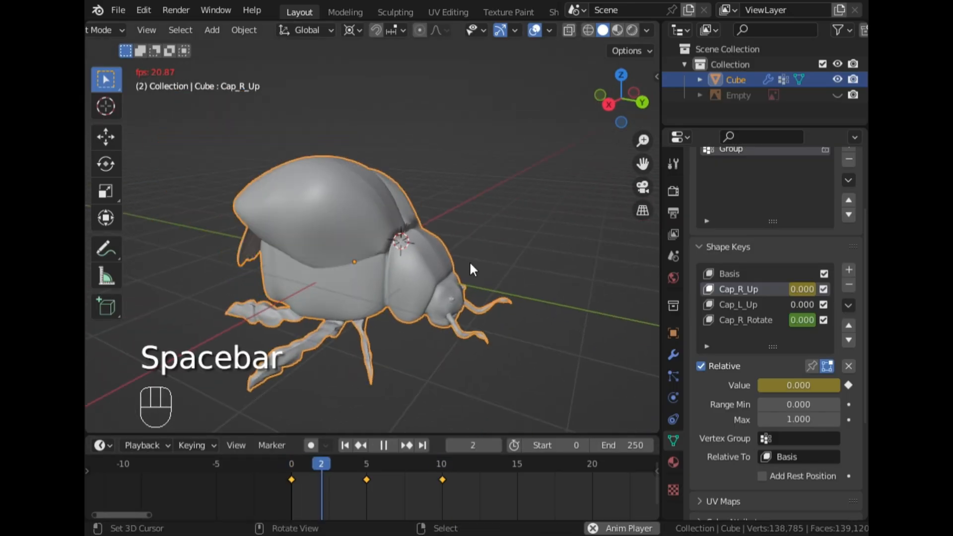
key(space)
middle_drag(362, 273, 388, 332)
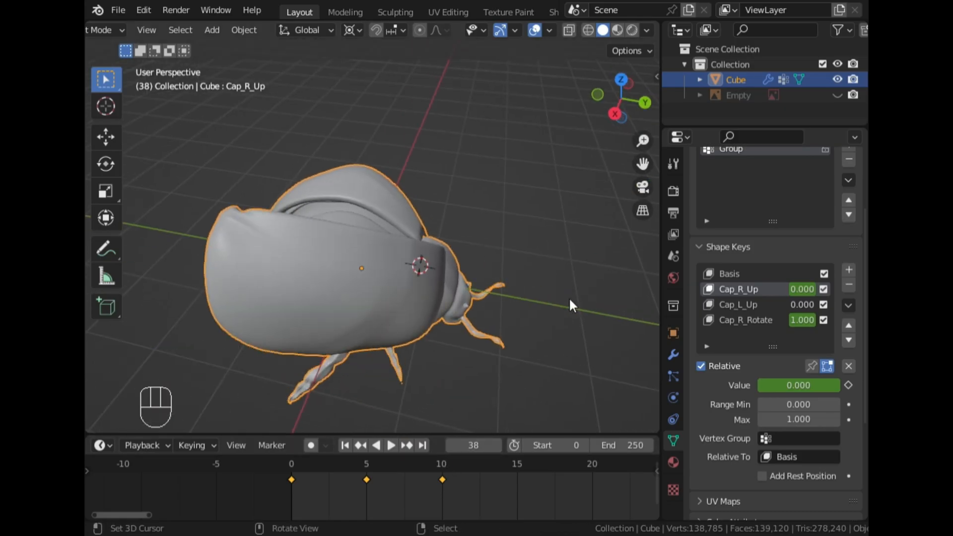
key(space)
click(499, 481)
key(space)
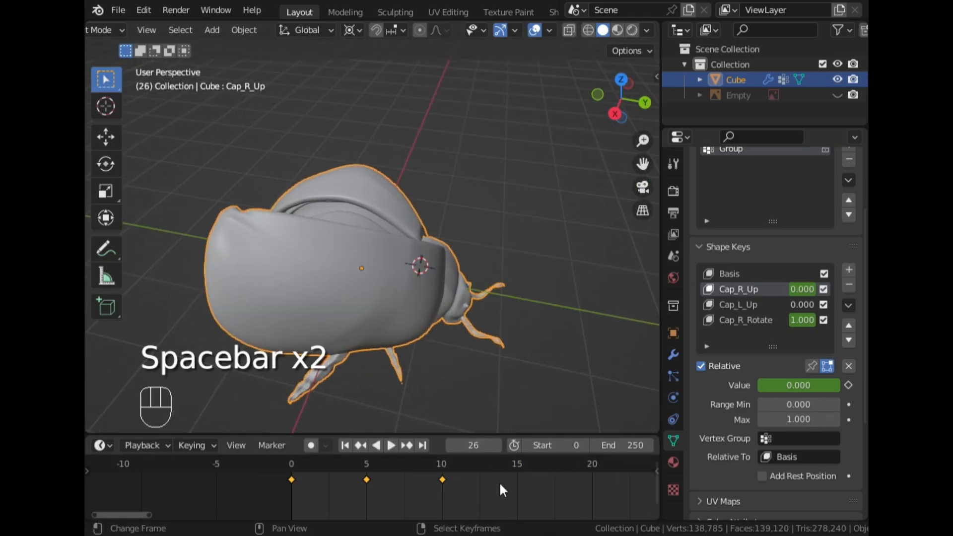
- On frame 14, with the Cap_R_Rotate shape key active, rotate the opened cap's mesh back toward vertical in back orthographic view
click(500, 482)
middle_drag(503, 347, 462, 278)
click(745, 320)
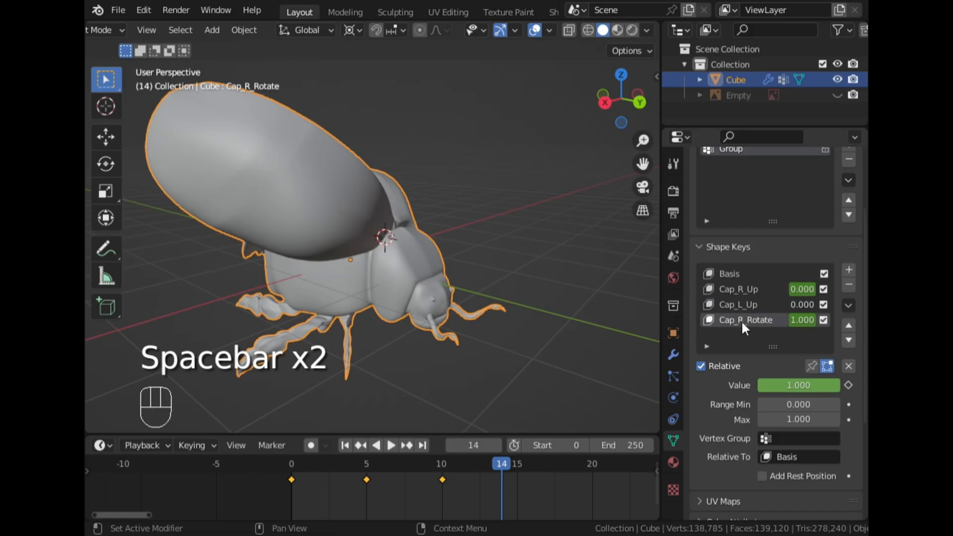
mouse_move(825, 390)
mouse_down()
mouse_move(743, 390)
mouse_move(825, 390)
mouse_up()
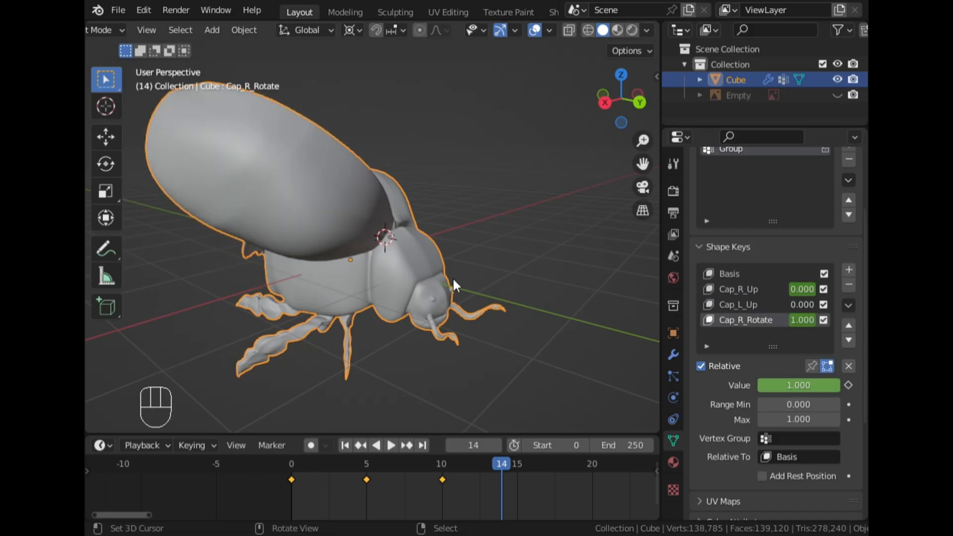
middle_drag(452, 277, 326, 275)
click(612, 99)
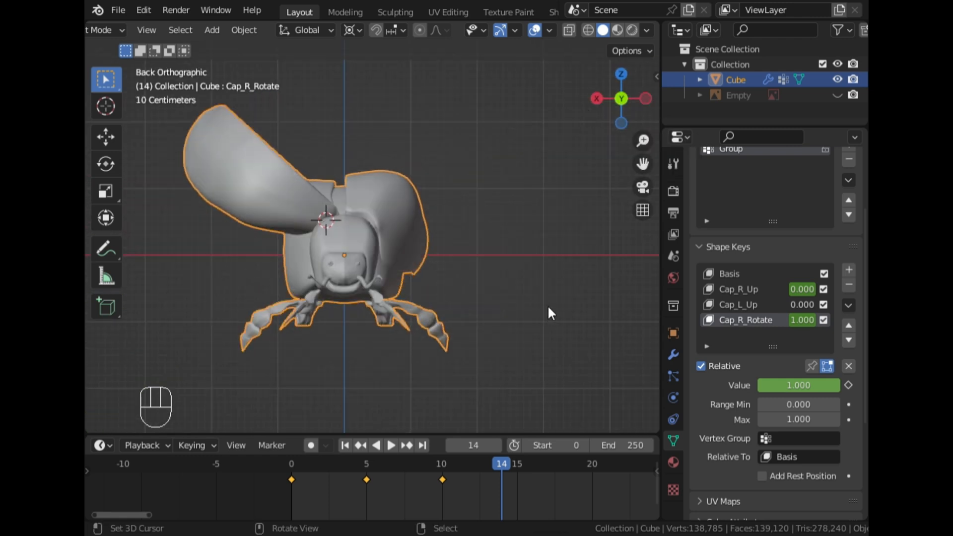
key(Tab)
key(r)
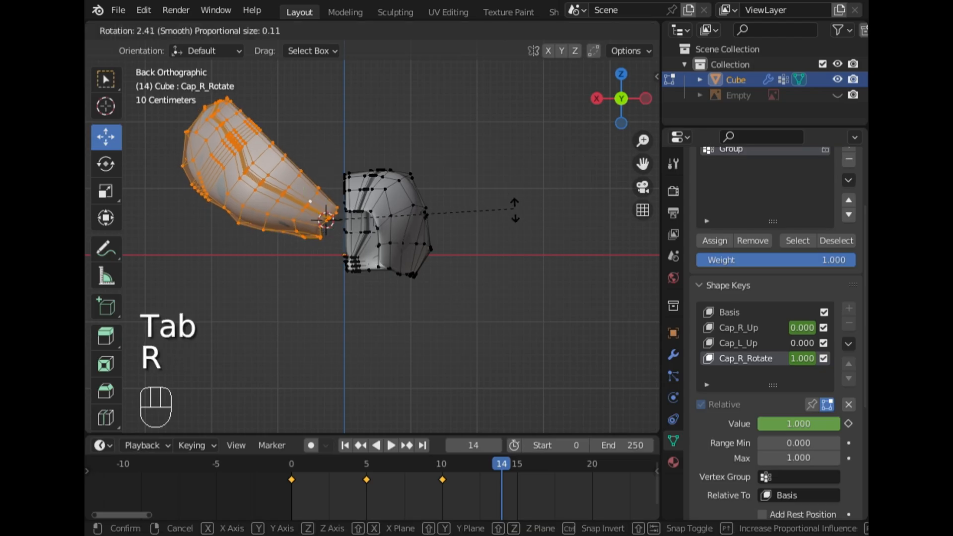
click(500, 310)
key(Tab)
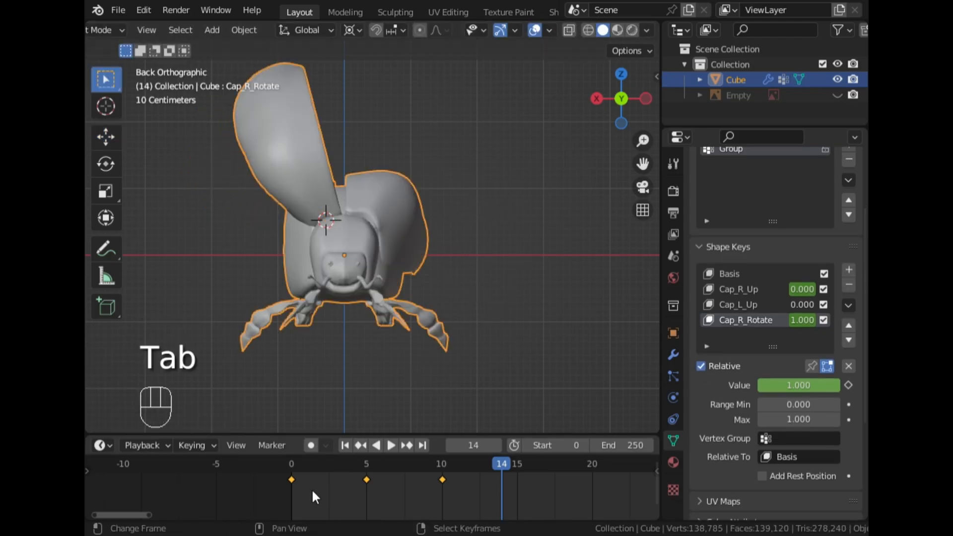
- Play back the right cap's opening animation from frame 0 and examine its motion from several angles and in back view
click(291, 486)
key(space)
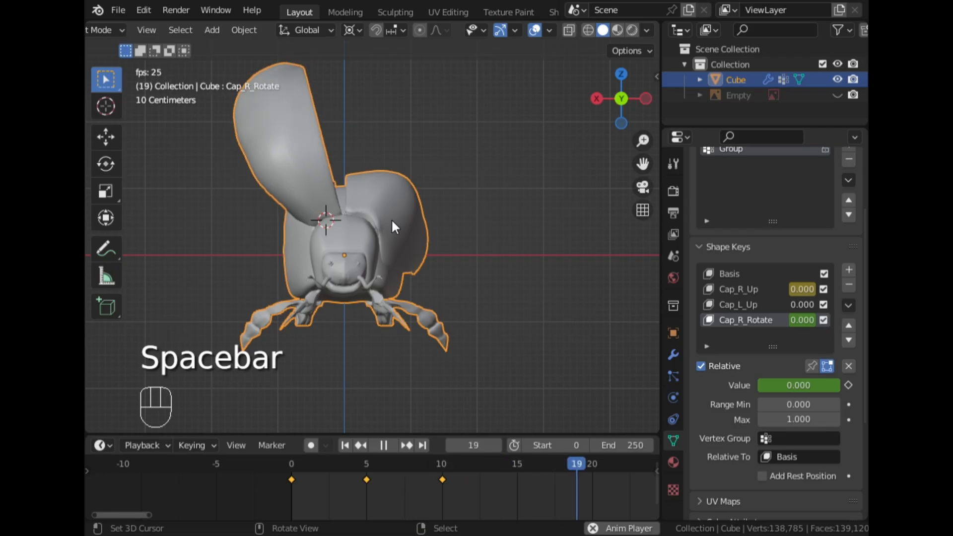
middle_drag(282, 216, 351, 257)
key(space)
click(292, 485)
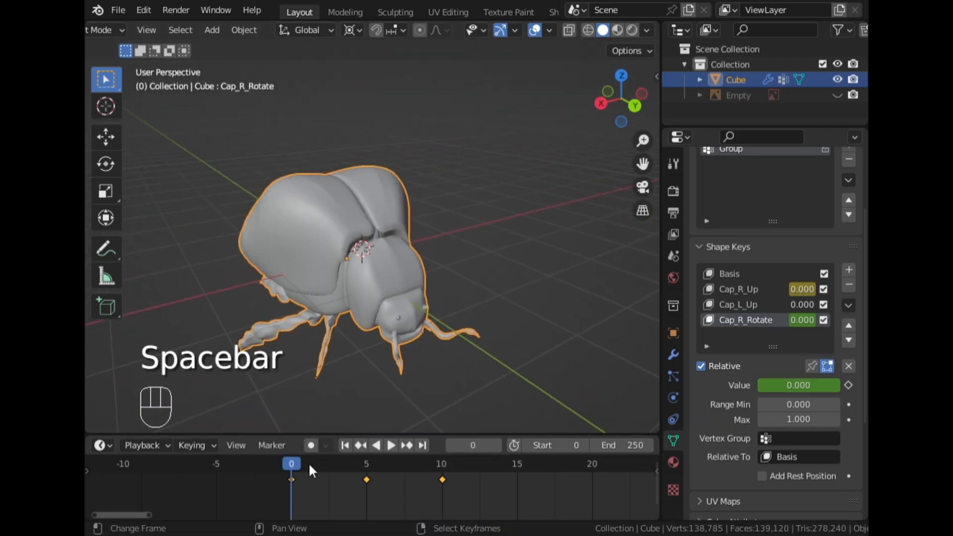
key(space)
middle_drag(482, 243, 380, 217)
scroll(414, 223, down, 3)
click(613, 98)
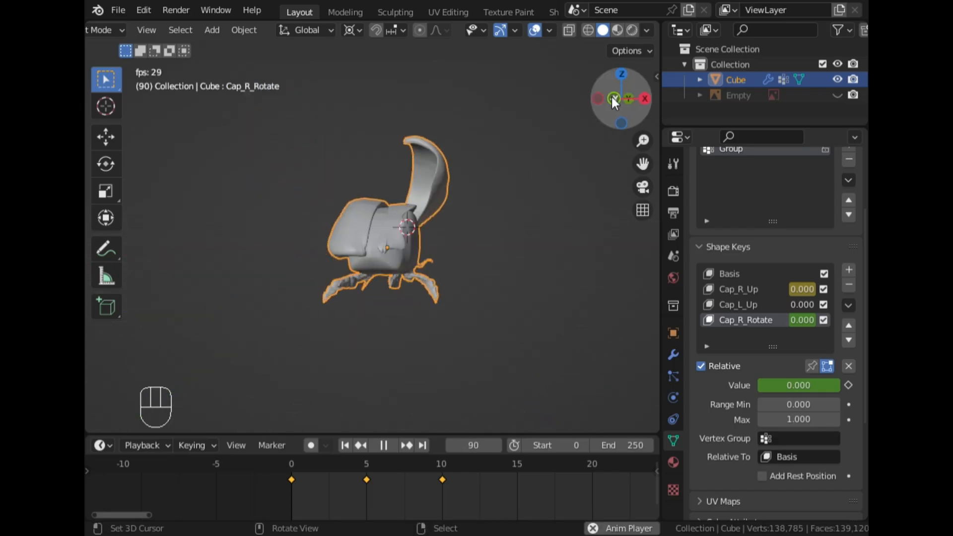
click(630, 99)
key(space)
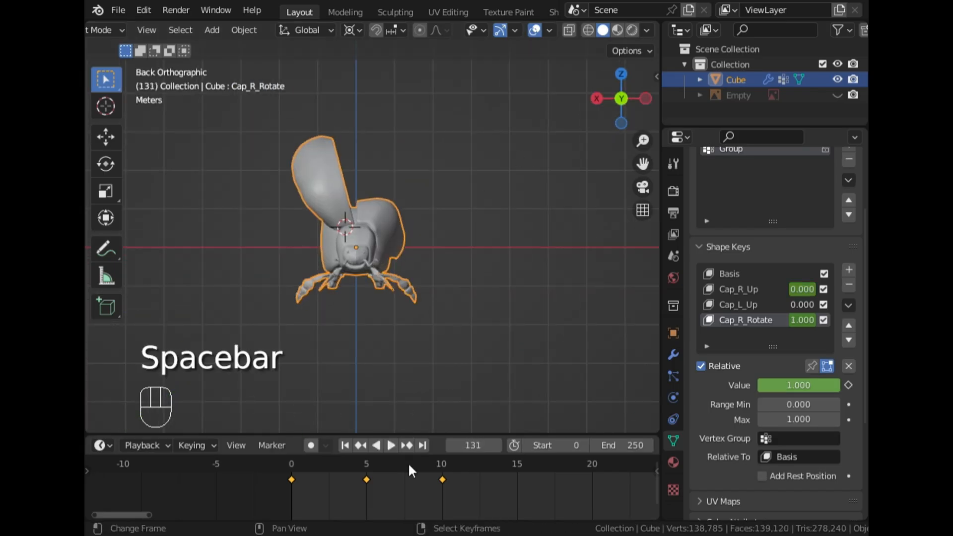
- Go to frame 10 and delete all of the ladybug's shape key keyframes from the timeline
click(441, 487)
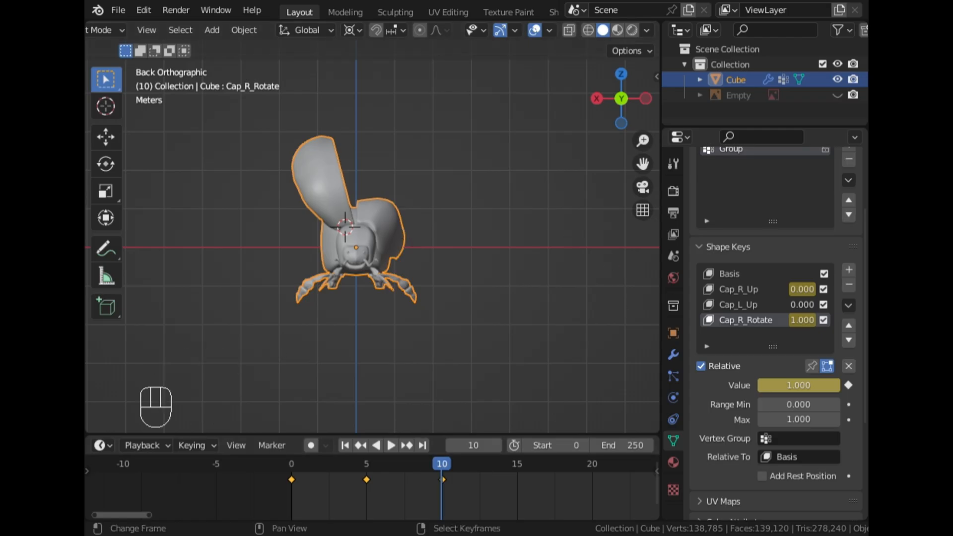
key(a)
click(484, 357)
click(389, 213)
key(Delete)
scroll(430, 253, up, 2)
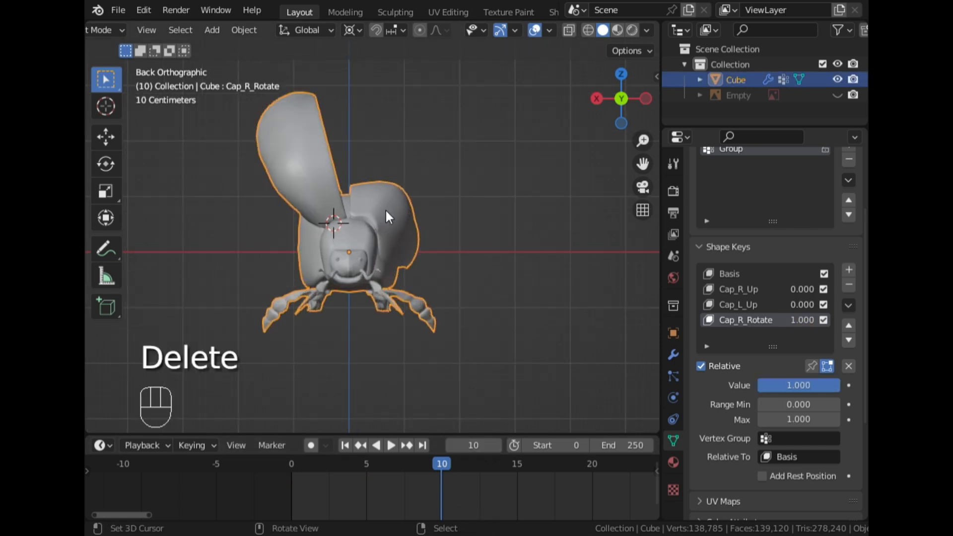
- Set the Cap_R_Rotate shape key's value to 0 and Cap_L_Up's value to 1
drag(809, 389, 829, 385)
click(748, 301)
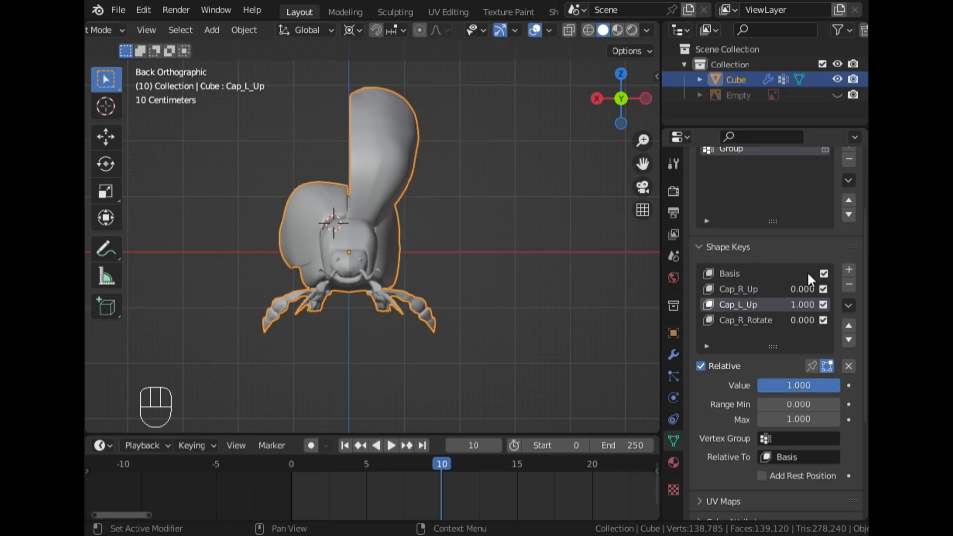
- Add a new shape key and name it Cap_L_Rotate
click(849, 271)
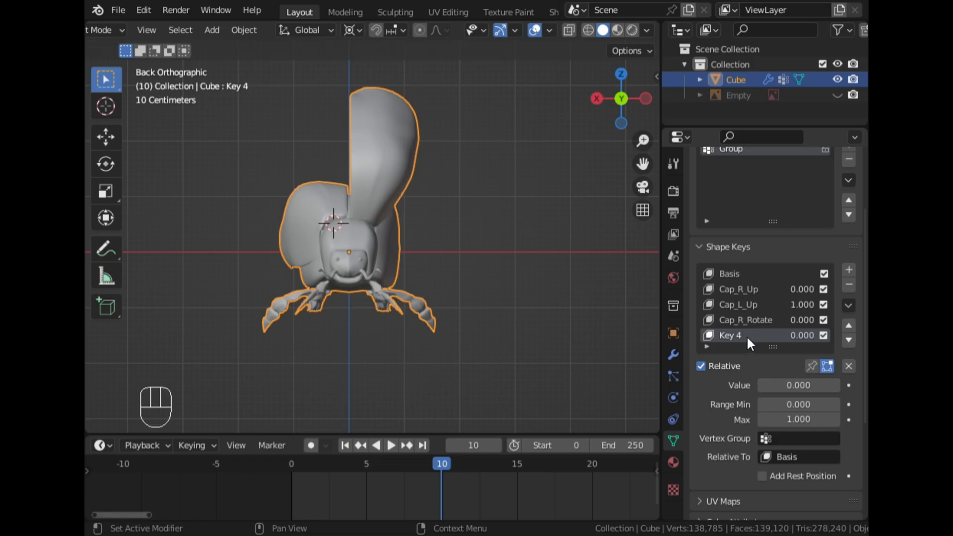
double_click(748, 339)
key(BackSpace)
text(Ca)
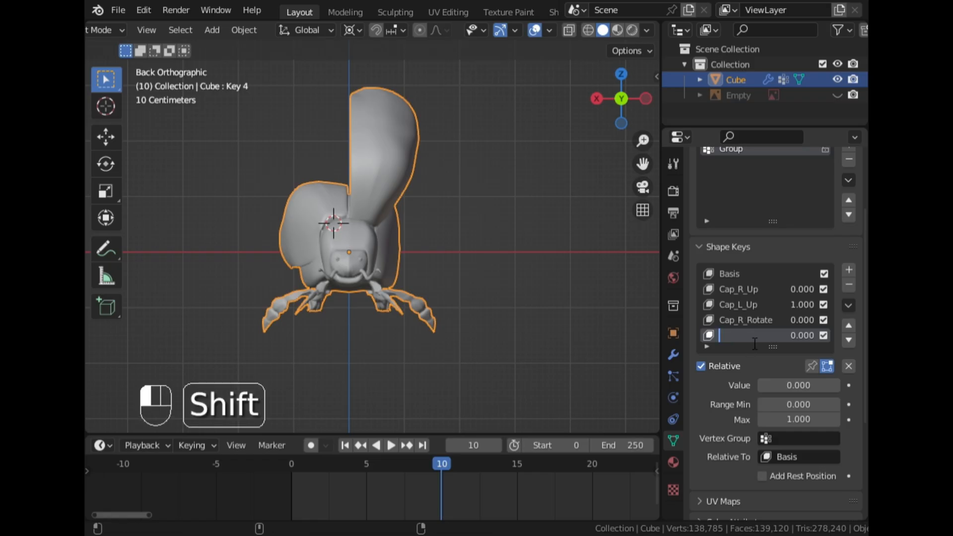
text(p_L_Rotate)
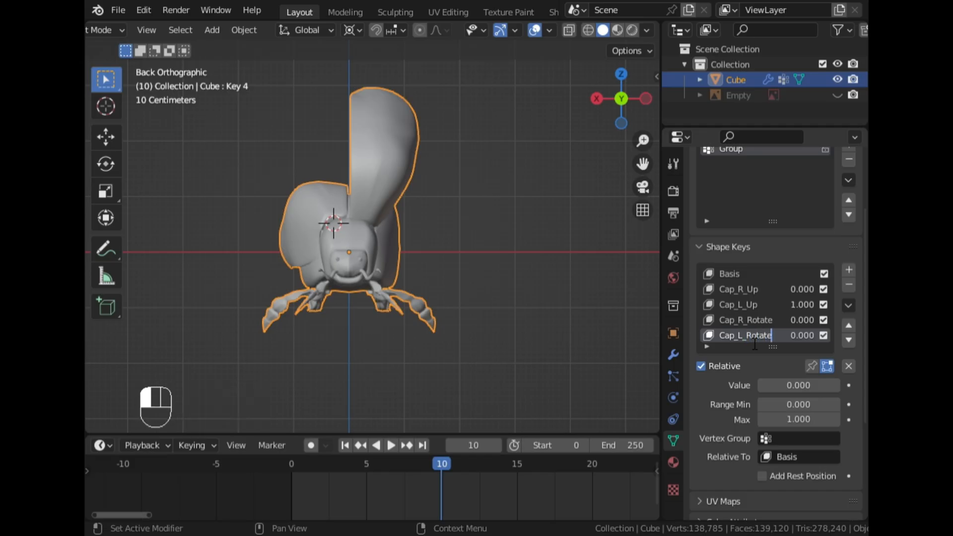
click(755, 344)
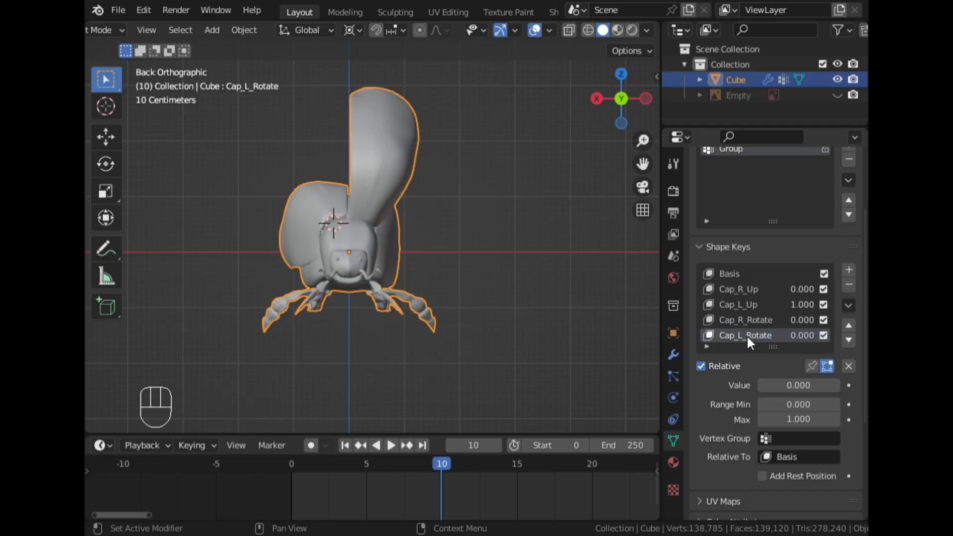
- Set the Cap_L_Up shape key's value to 0 and make Cap_L_Rotate the active shape key
click(772, 305)
drag(808, 387, 760, 385)
click(753, 336)
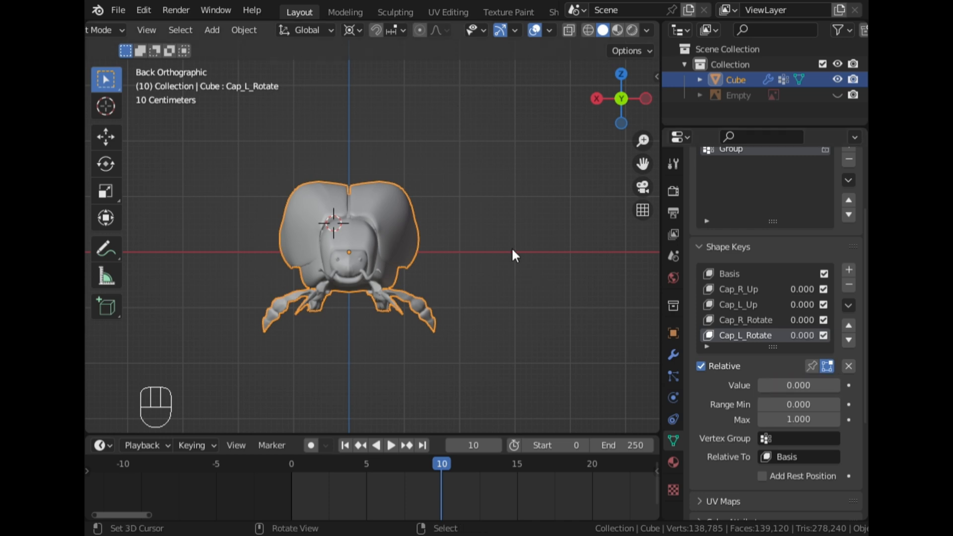
- Undo the recent changes back to before the Cap_L_Rotate shape key was added
key(ctrl)
key(ctrl+z)
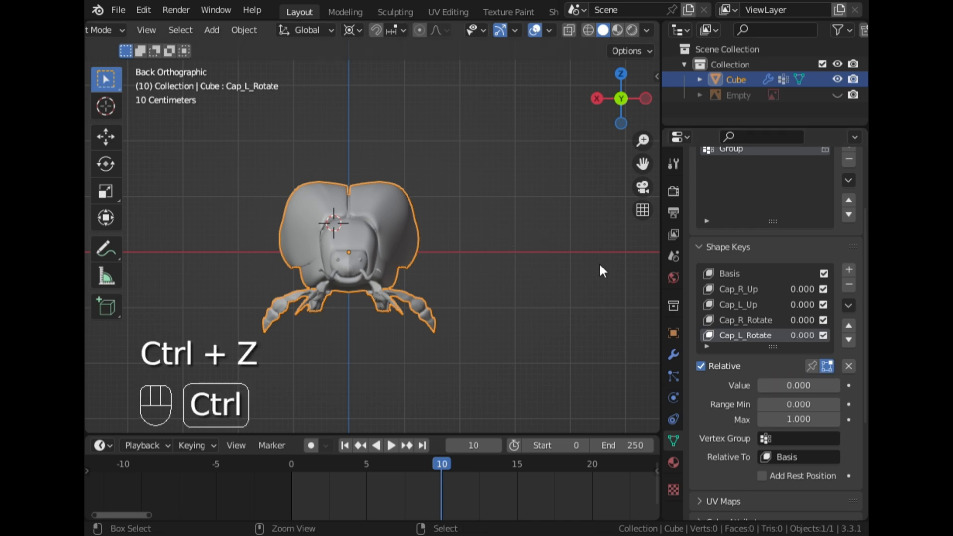
key(ctrl+z)
key(ctrl+z)
key(ctrl+z)
key(ctrl+z)
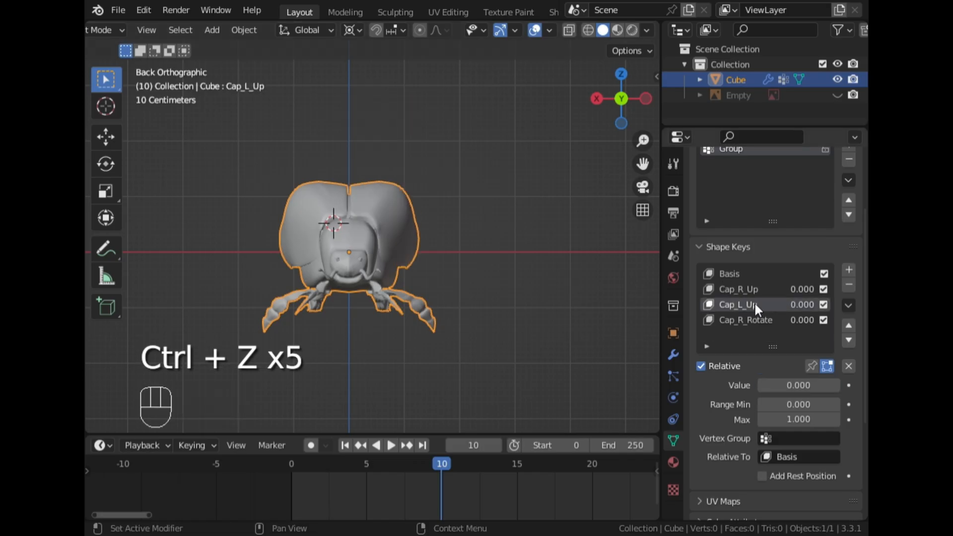
- Set Cap_L_Up to 1 and create a new shape key from the current mix
drag(765, 380, 846, 381)
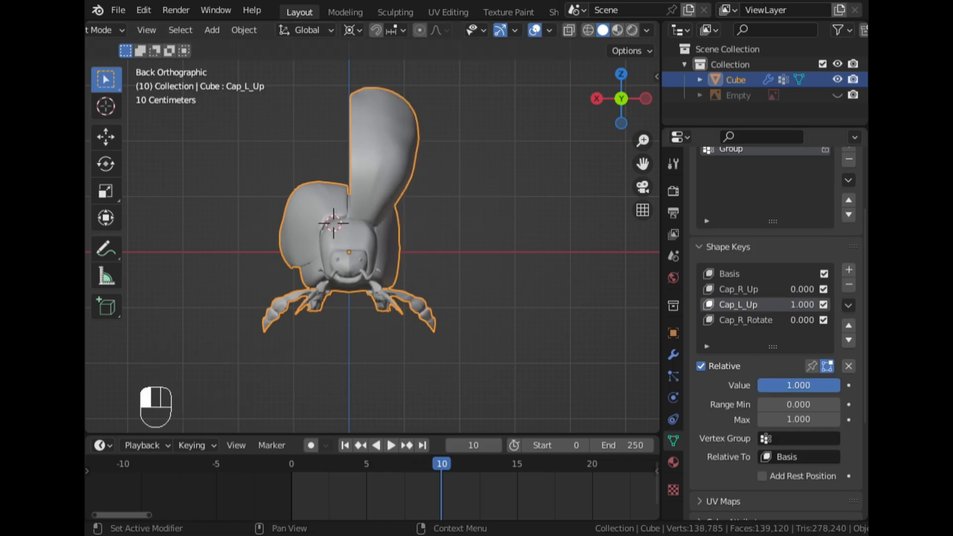
click(848, 305)
click(772, 323)
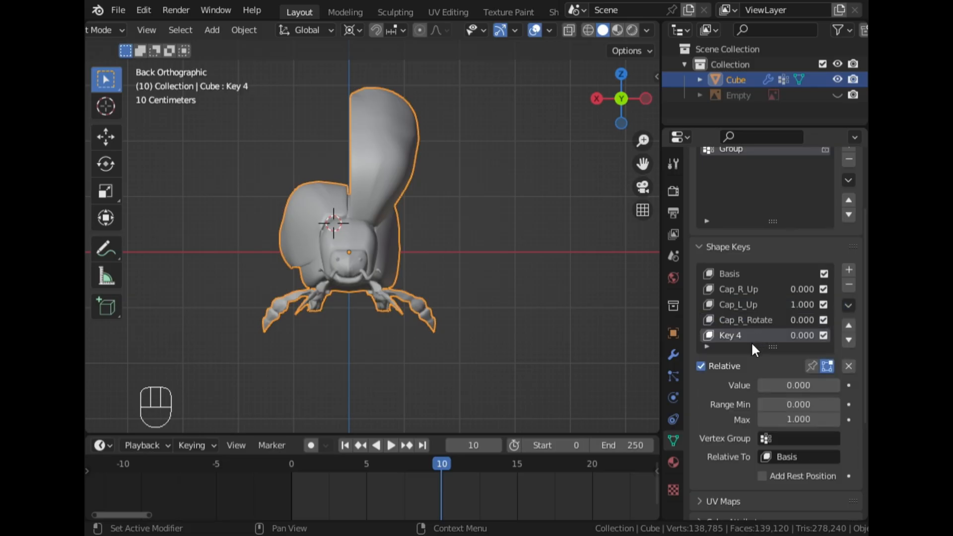
- Set Cap_L_Up back to 0 and set the value of the shape key made from the mix to 1
click(769, 306)
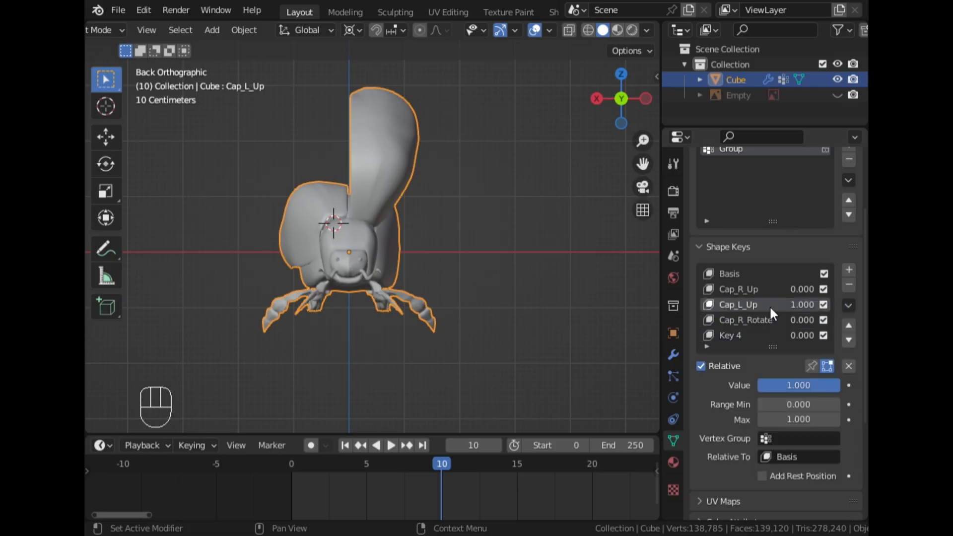
drag(819, 381, 804, 368)
click(748, 341)
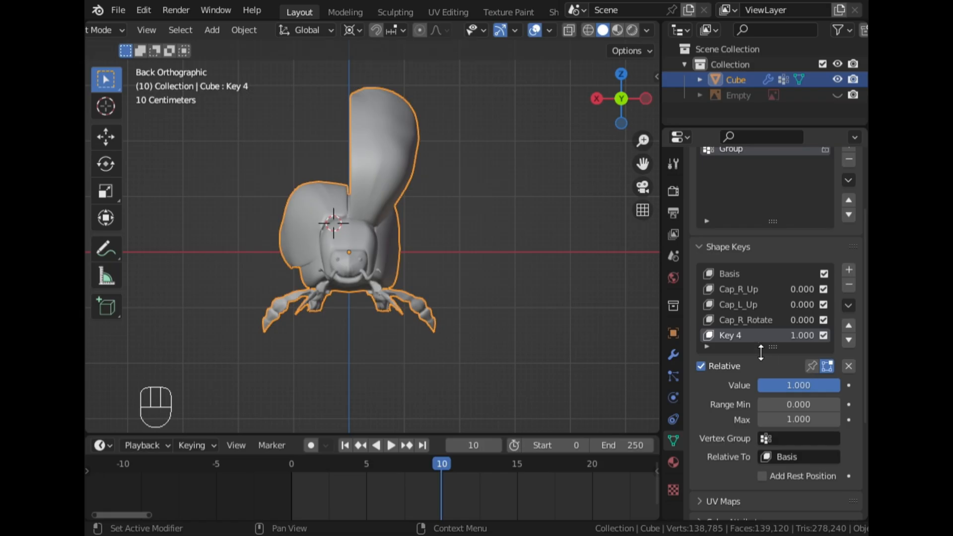
- Rename the shape key made from the mix as Cap_L_Rotate, keeping its value at 1
double_click(745, 338)
key(BackSpace)
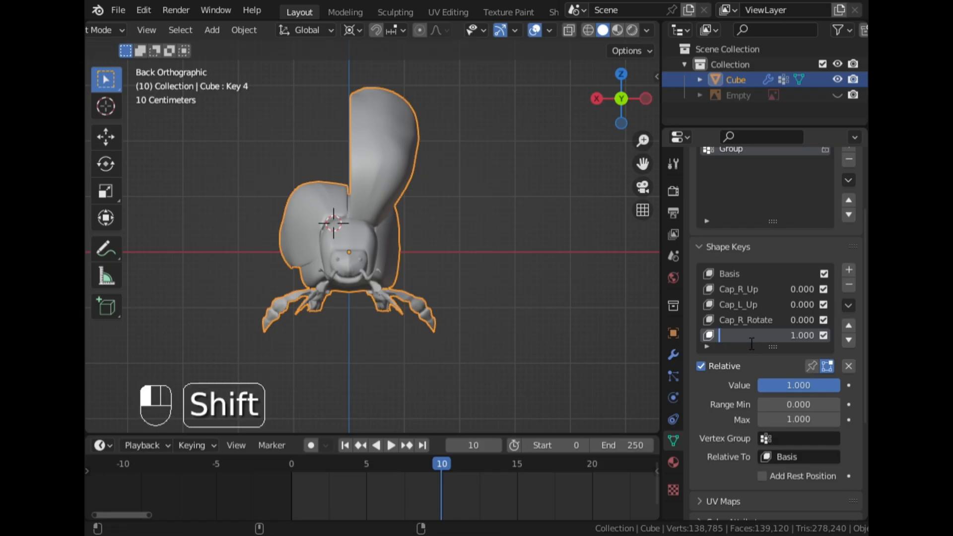
text(Cap)
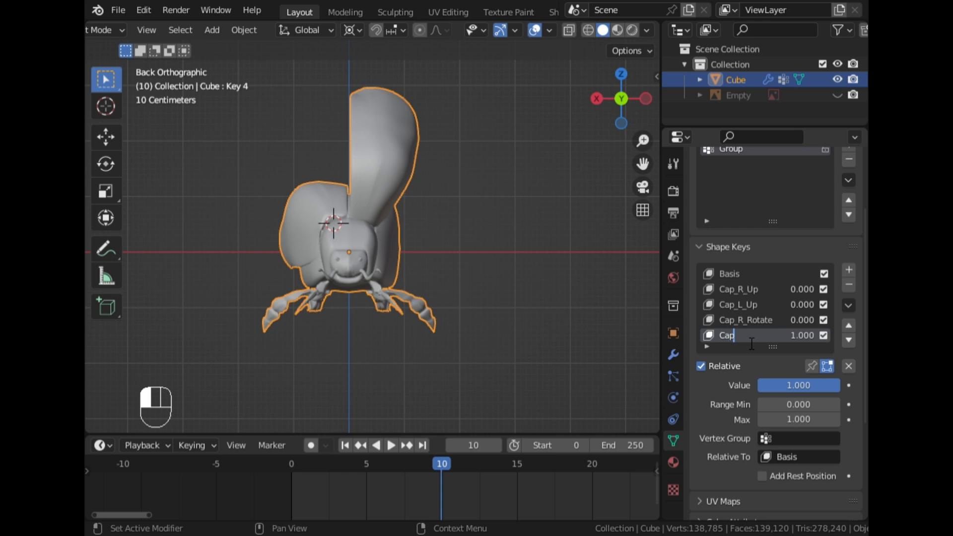
key(shift)
key(shift)
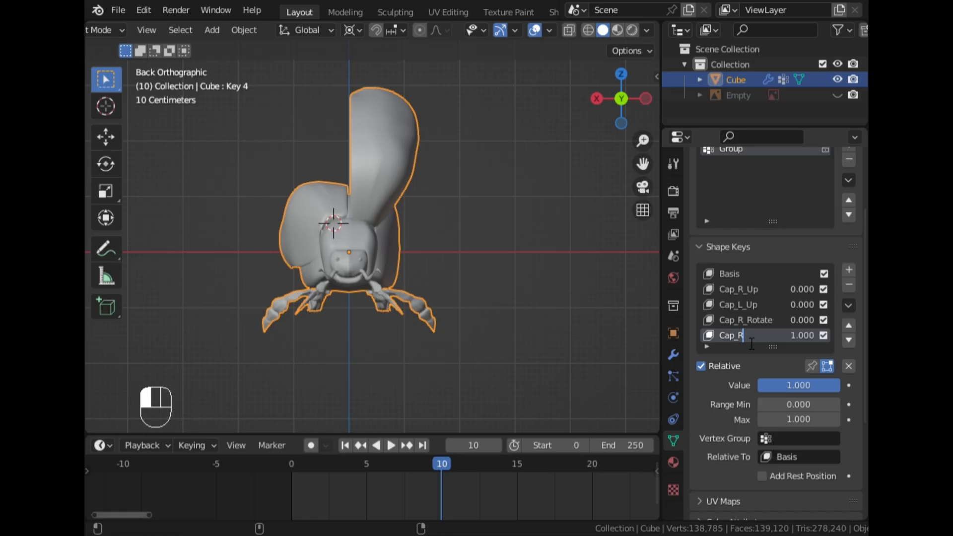
key(shift)
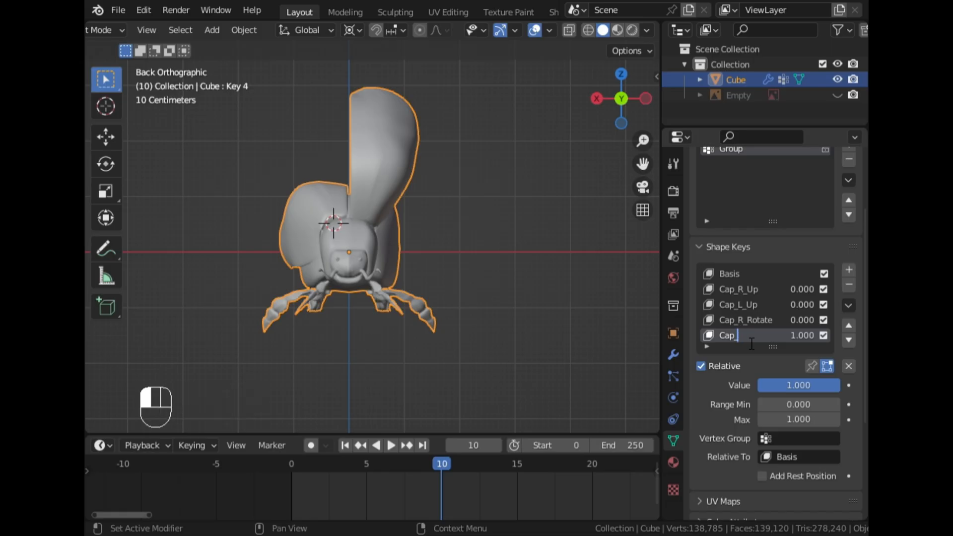
text(L_Rotate)
click(744, 335)
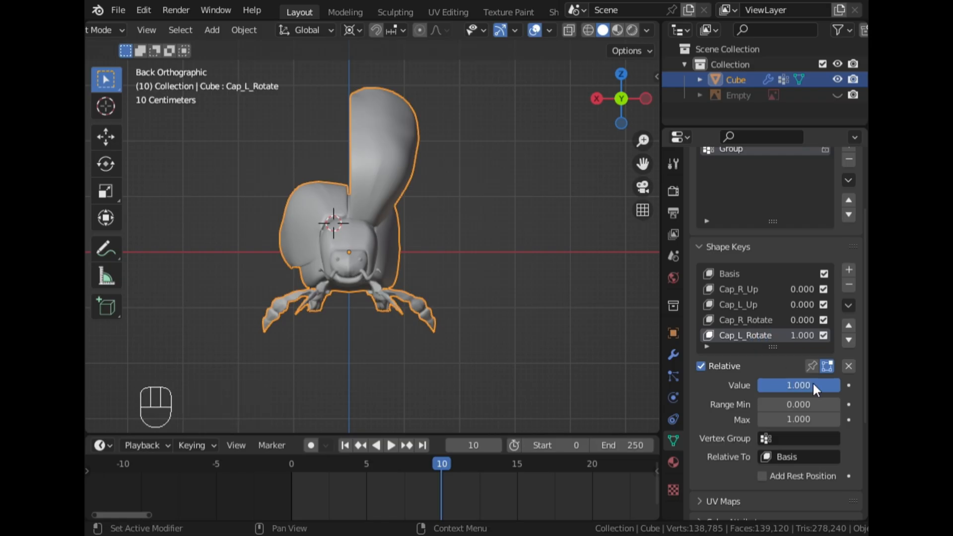
mouse_move(813, 385)
mouse_down()
mouse_move(750, 385)
mouse_move(817, 386)
mouse_up()
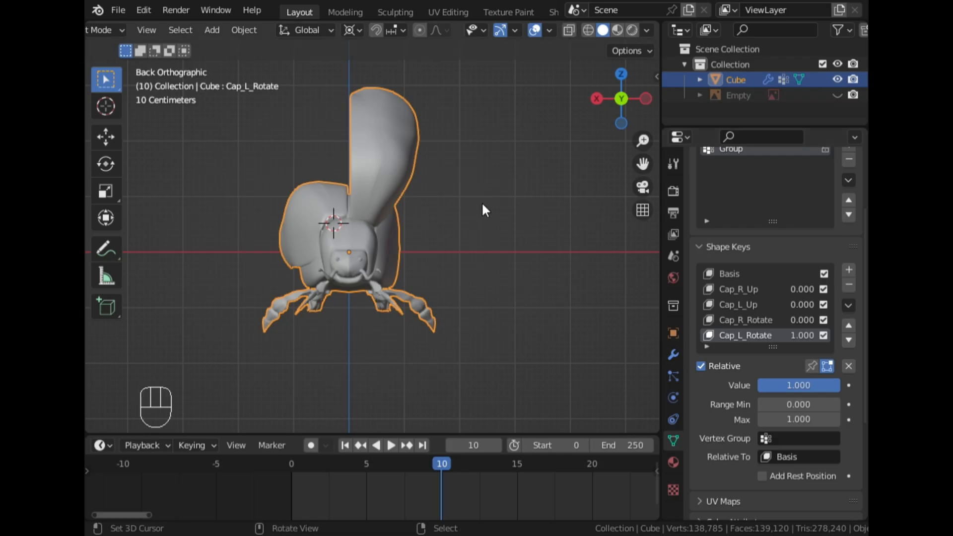
- In Edit Mode, make Cap_R_Rotate the active shape key and set its value to 1
key(Tab)
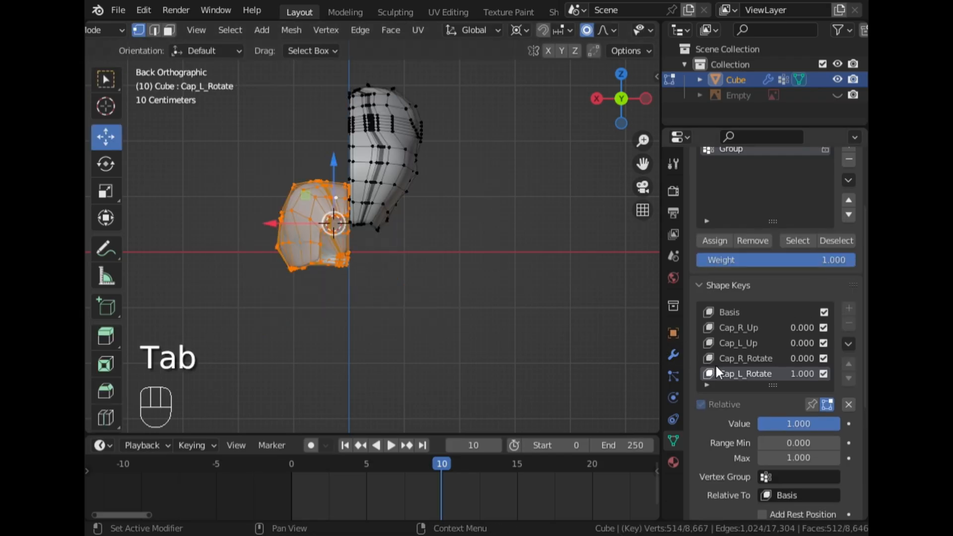
click(750, 358)
drag(774, 423, 859, 424)
- Place the 3D cursor at the base of the raised left cap as its rotation pivot
click(413, 191)
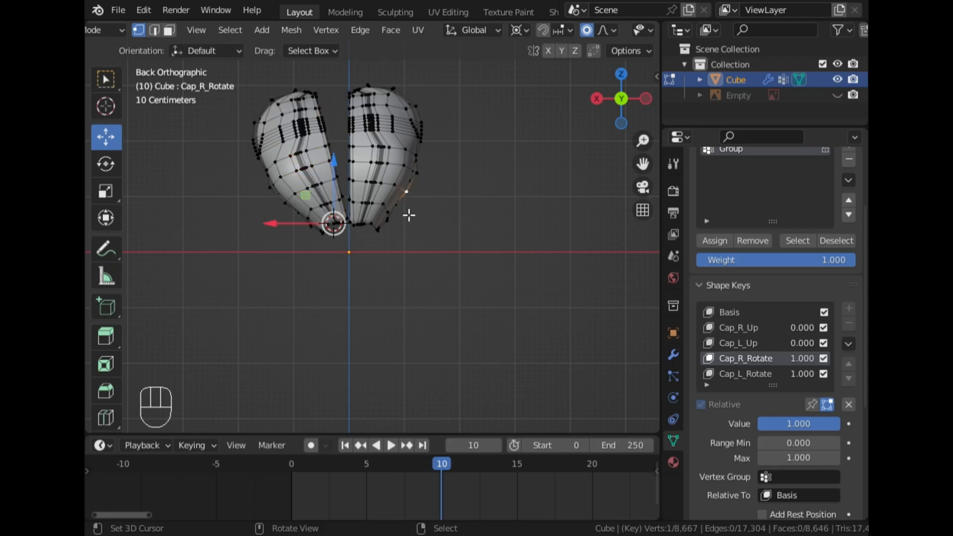
key(l)
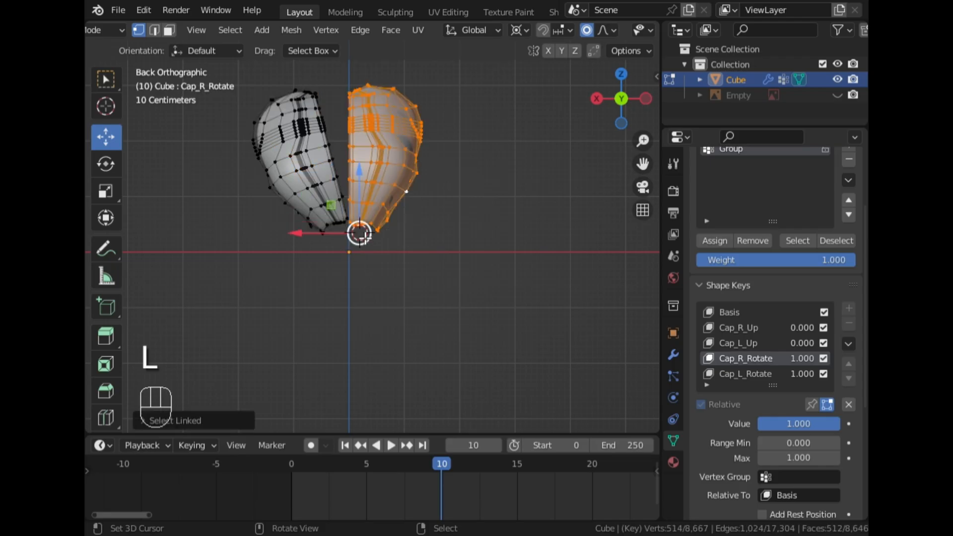
click(360, 234)
click(444, 237)
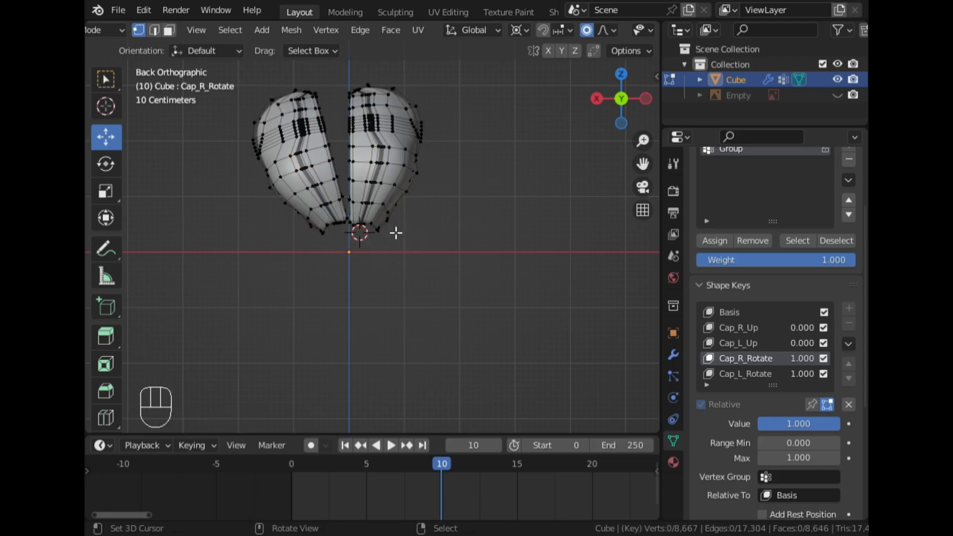
click(368, 229)
click(404, 187)
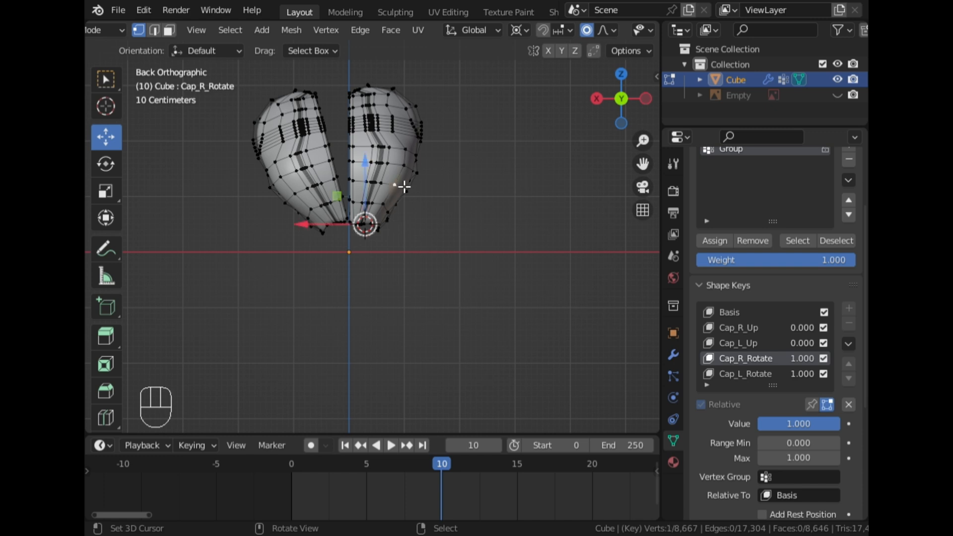
- Try to rotate the left cap's linked mesh about the 3D cursor with Cap_R_Rotate active, and return to Object Mode
key(l)
key(r)
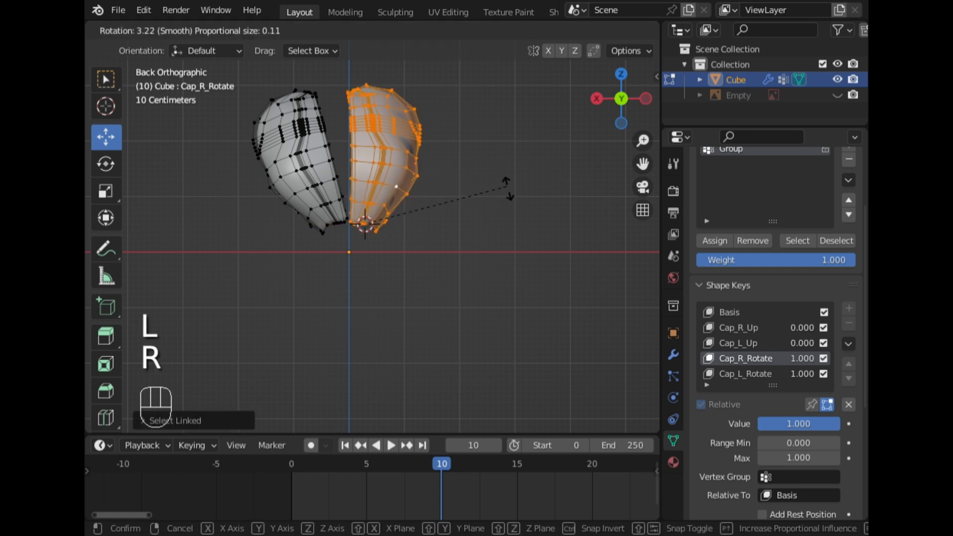
right_click(494, 192)
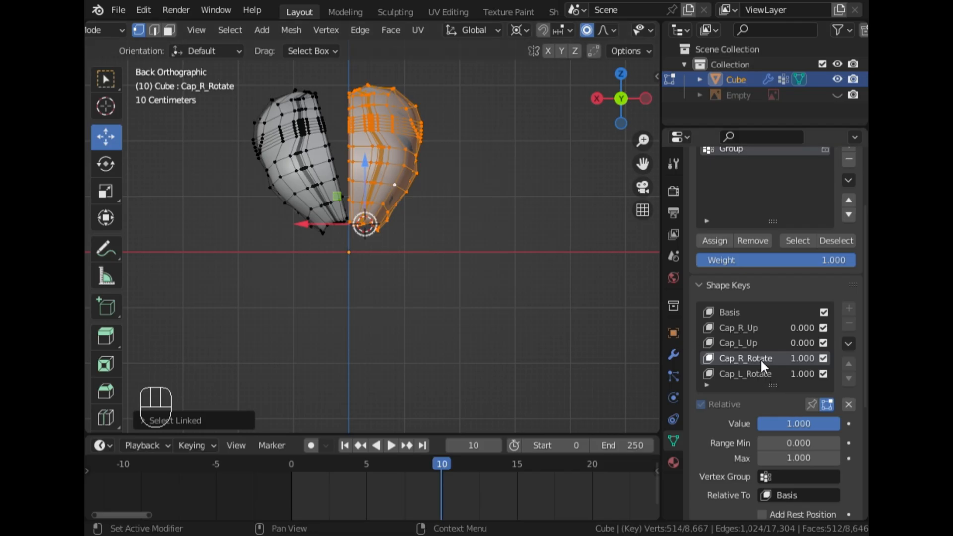
key(Tab)
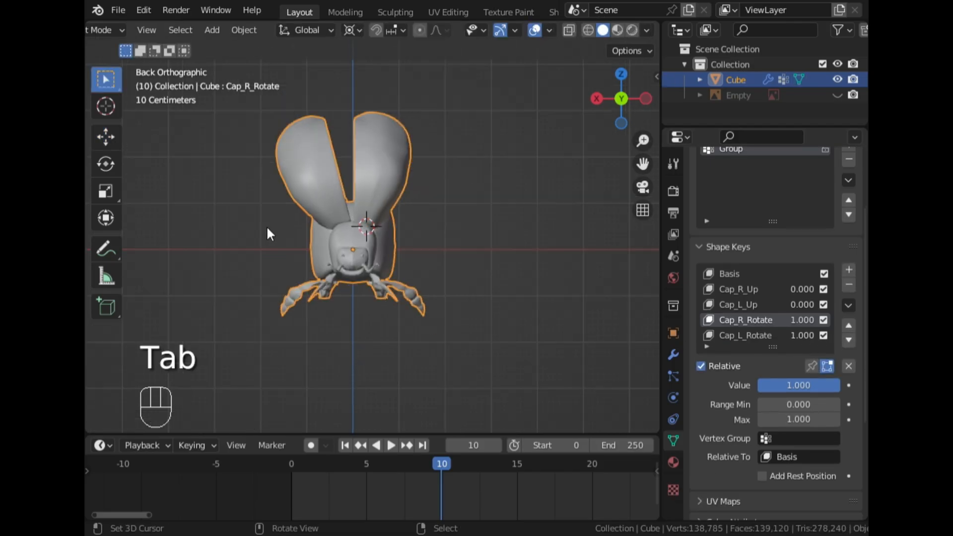
- Inspect both raised caps, return to back orthographic view and set Cap_R_Rotate's value to 0
middle_drag(267, 233, 349, 280)
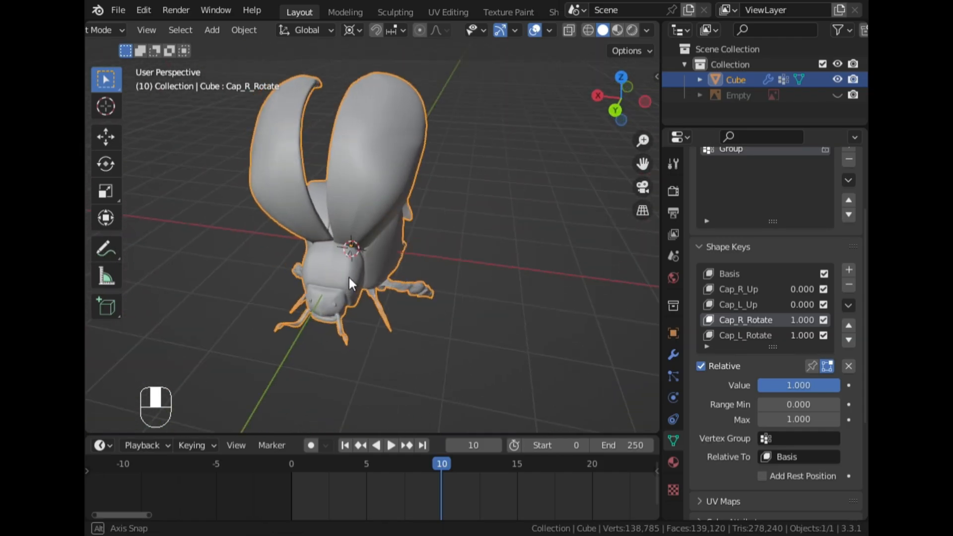
click(615, 109)
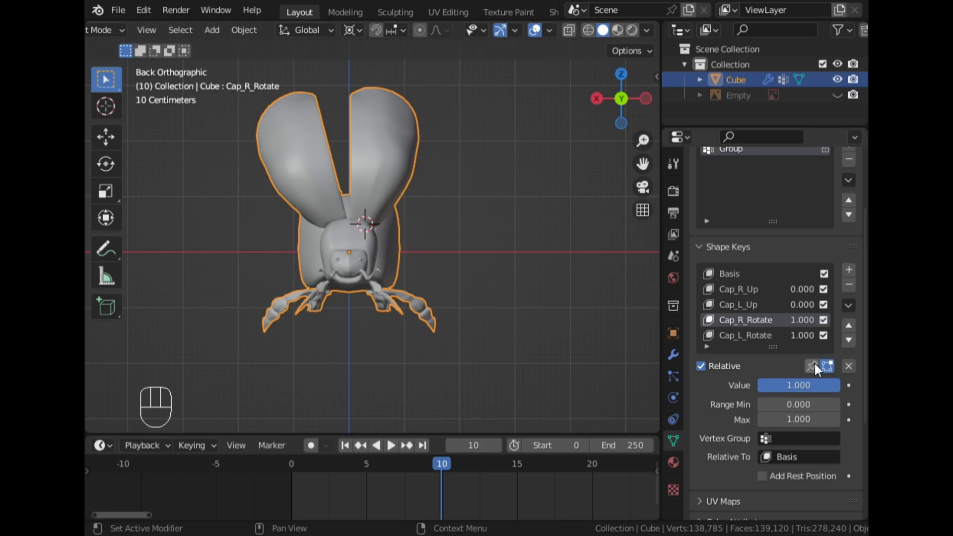
click(830, 383)
click(769, 320)
drag(819, 385, 760, 388)
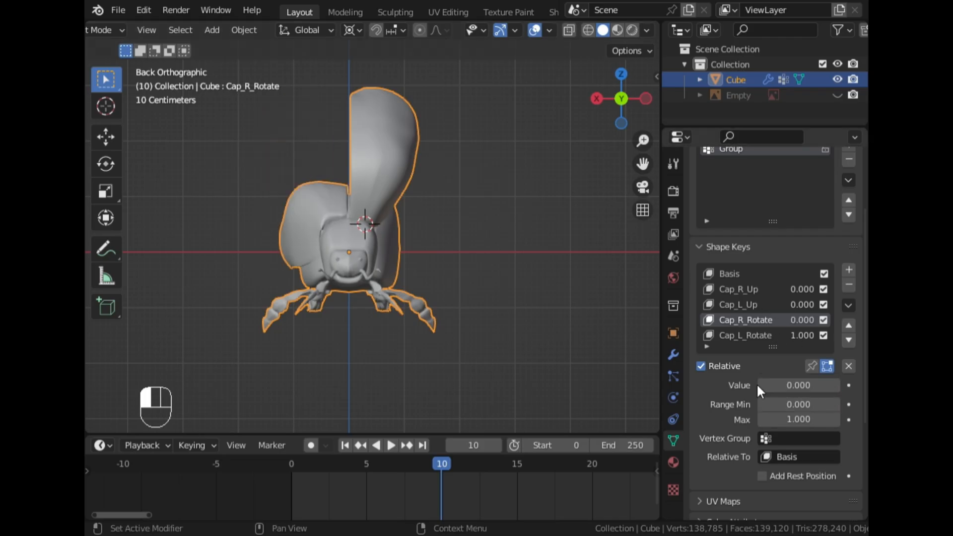
- Rotate the left cap outward about the 3D cursor in Edit Mode with Cap_L_Rotate active, and return to Object Mode
key(Tab)
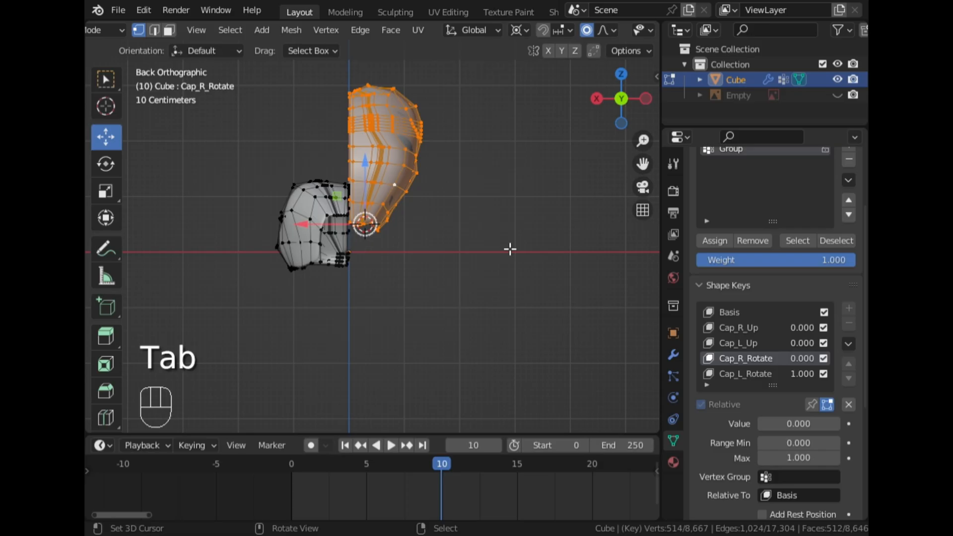
click(730, 374)
key(r)
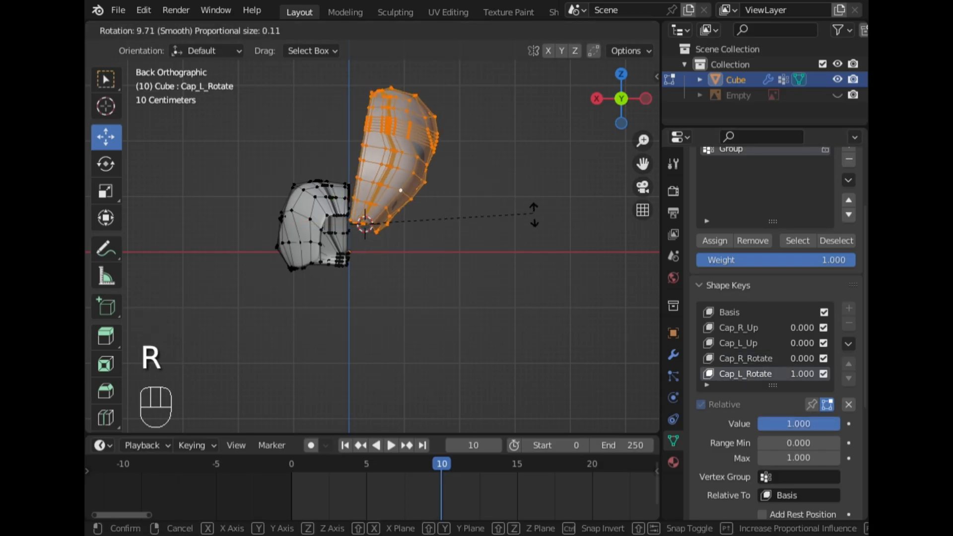
click(532, 284)
key(Tab)
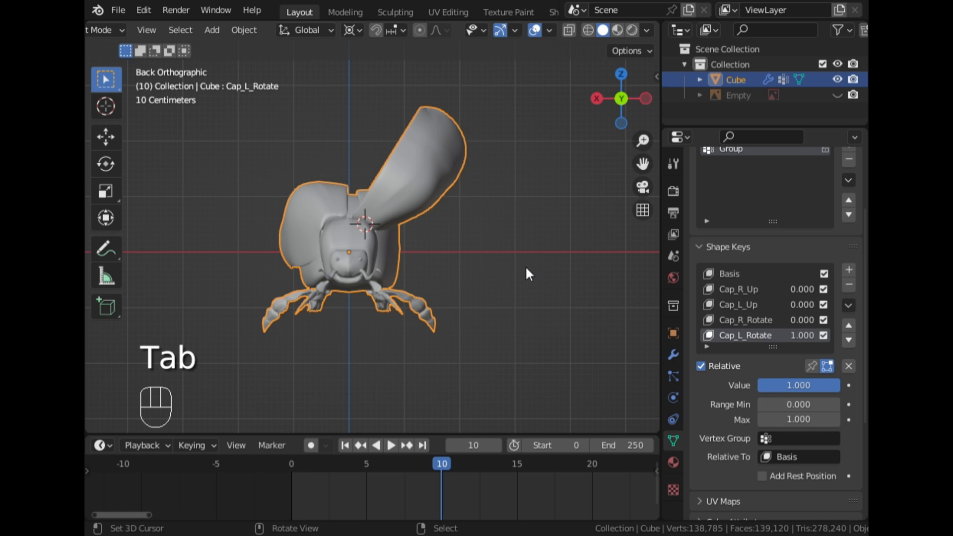
- Set Cap_R_Rotate's value to 1 and compare both opened caps in Edit Mode and Object Mode
click(740, 320)
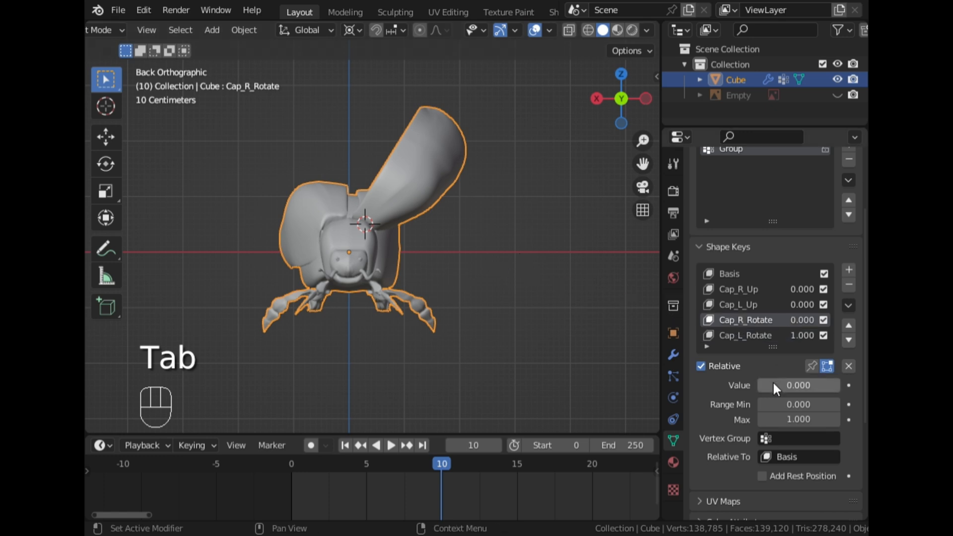
drag(772, 383, 839, 384)
key(Tab)
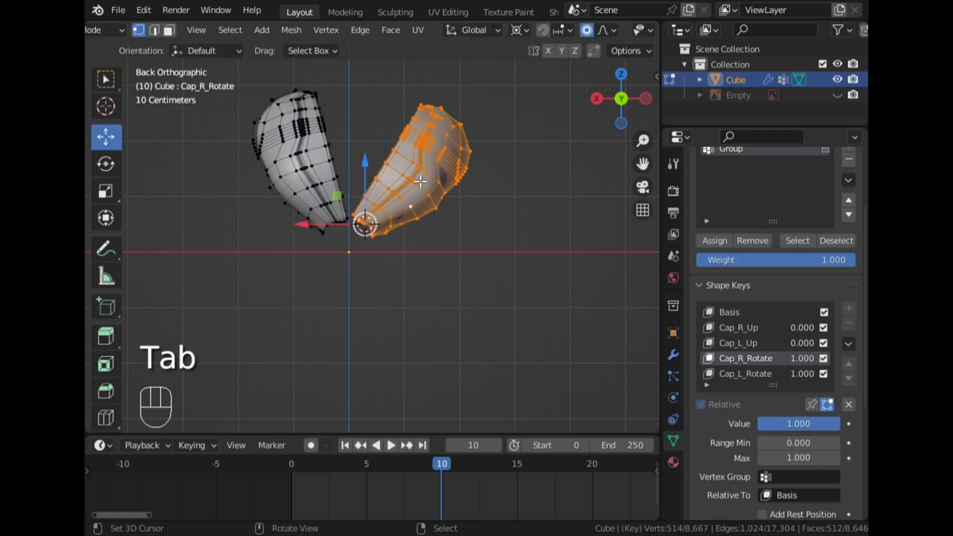
key(Tab)
- With Cap_L_Rotate active, rotate the left cap inward by about 16 degrees in Edit Mode to mirror the right cap
click(743, 336)
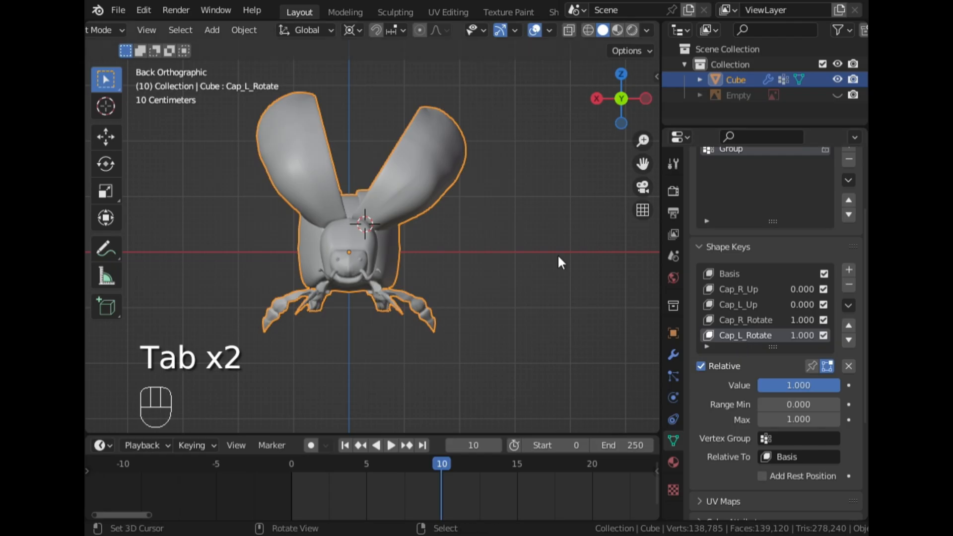
key(Tab)
key(r)
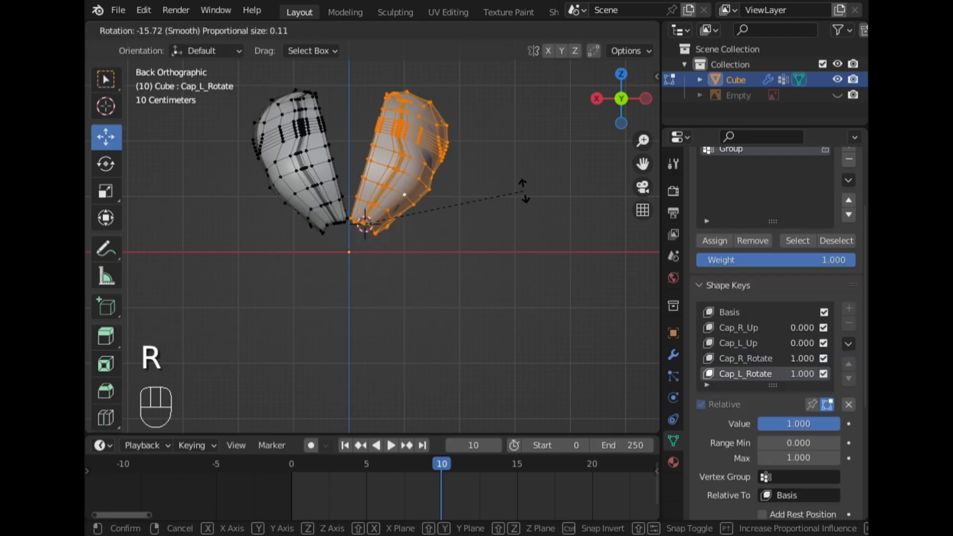
click(524, 190)
key(Tab)
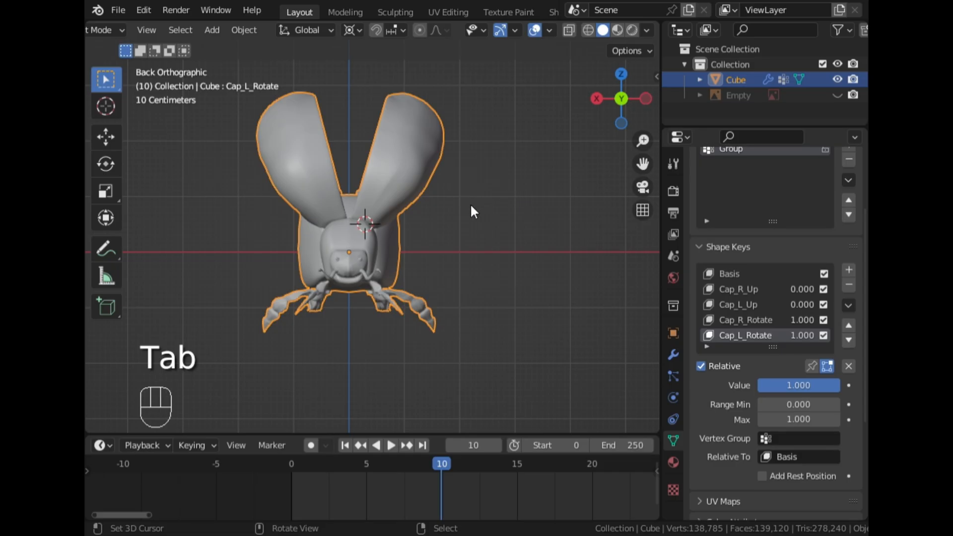
- Inspect the opened caps from several angles, and set the values of Cap_L_Rotate and Cap_R_Rotate to 0
scroll(471, 205, down, 3)
middle_drag(179, 200, 551, 237)
scroll(497, 253, up, 5)
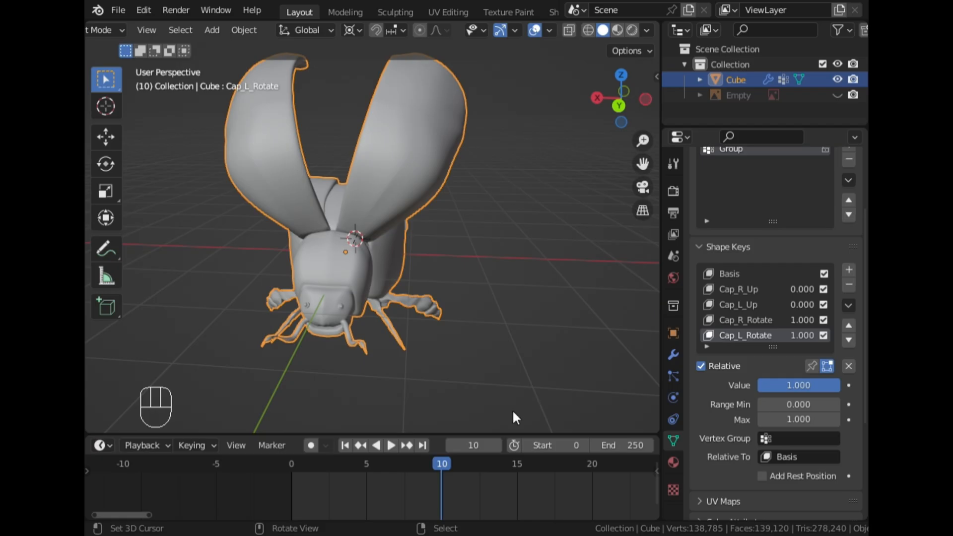
middle_drag(512, 409, 406, 323)
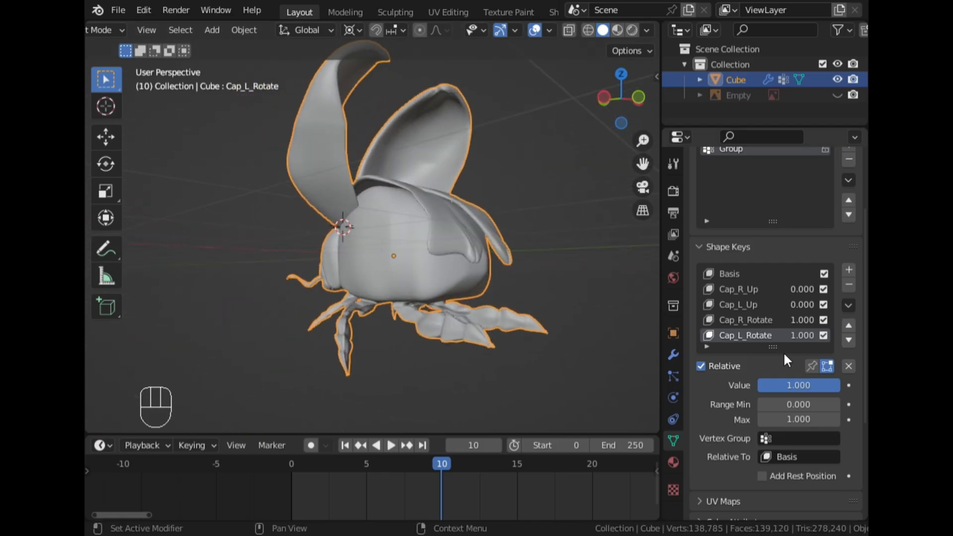
drag(815, 387, 750, 385)
click(762, 321)
- Examine the closed caps and their seam with the body up close, from the side and from the front
middle_drag(293, 191, 591, 231)
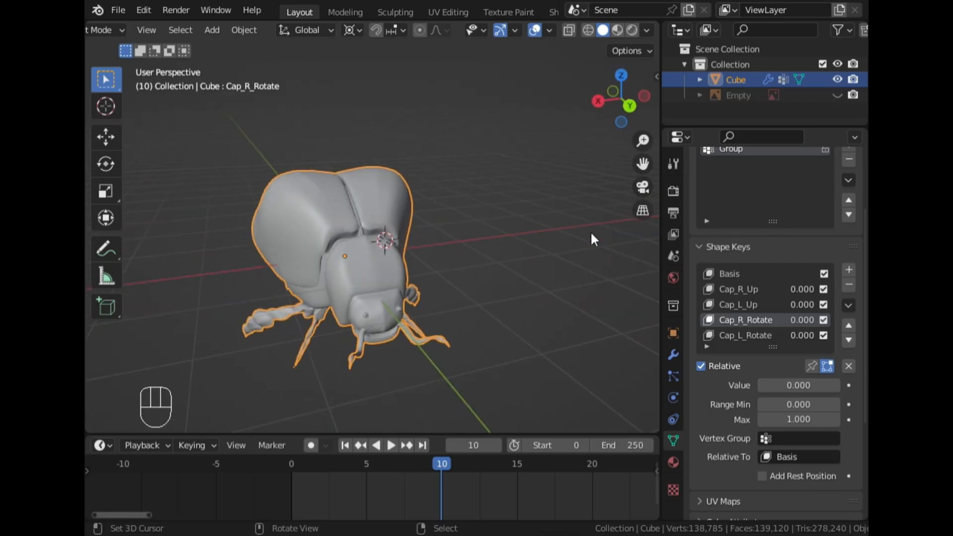
scroll(388, 257, up, 3)
middle_drag(337, 270, 392, 277)
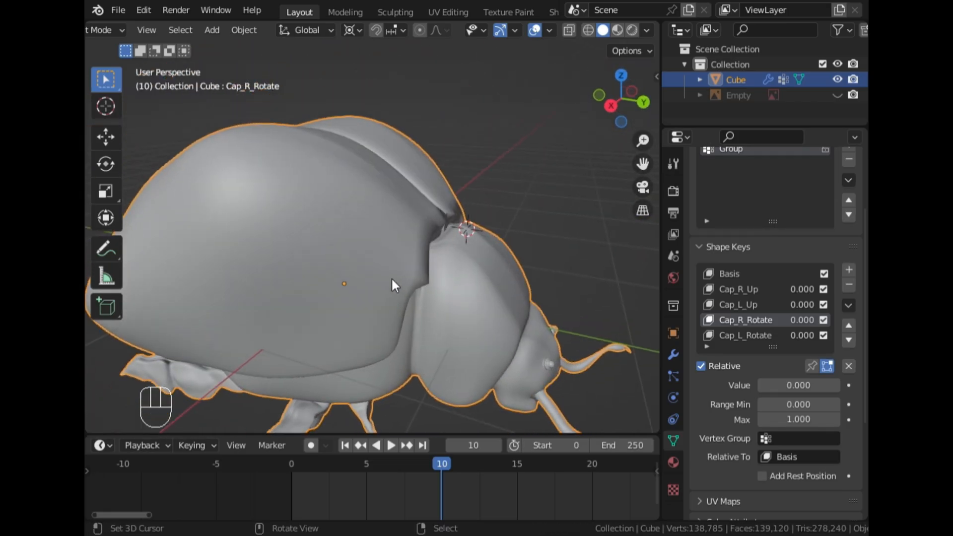
scroll(391, 278, down, 4)
middle_drag(483, 277, 418, 270)
scroll(418, 270, up, 4)
middle_drag(331, 261, 361, 209)
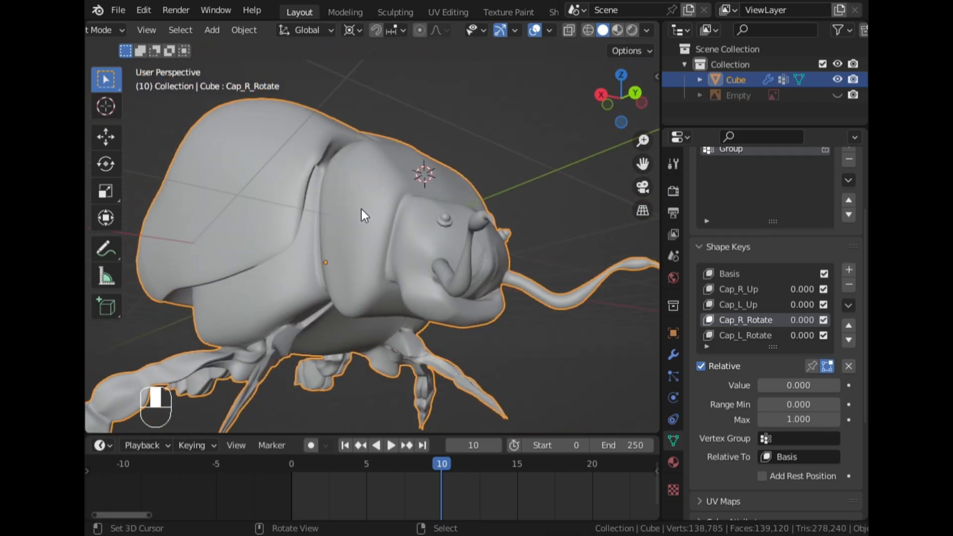
middle_drag(268, 174, 501, 190)
scroll(502, 190, down, 3)
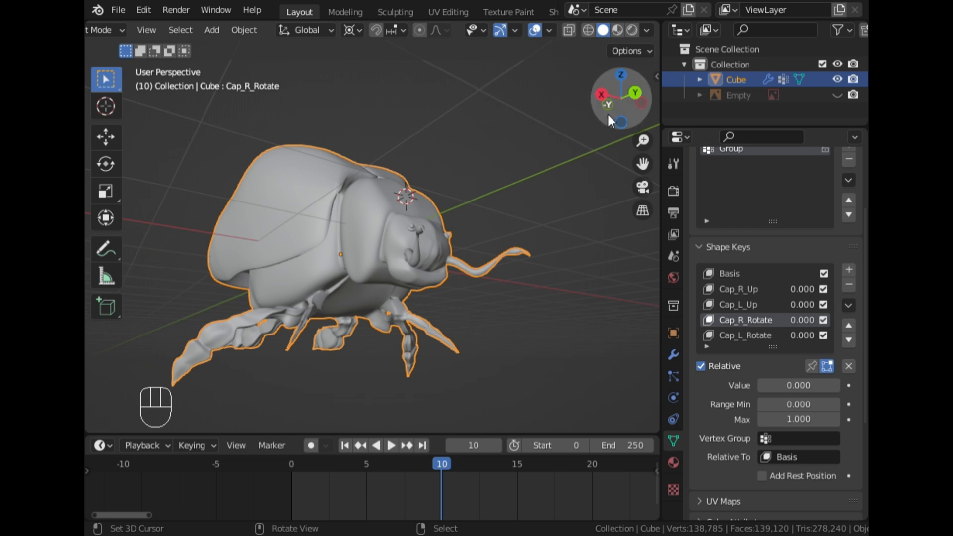
click(627, 95)
click(596, 100)
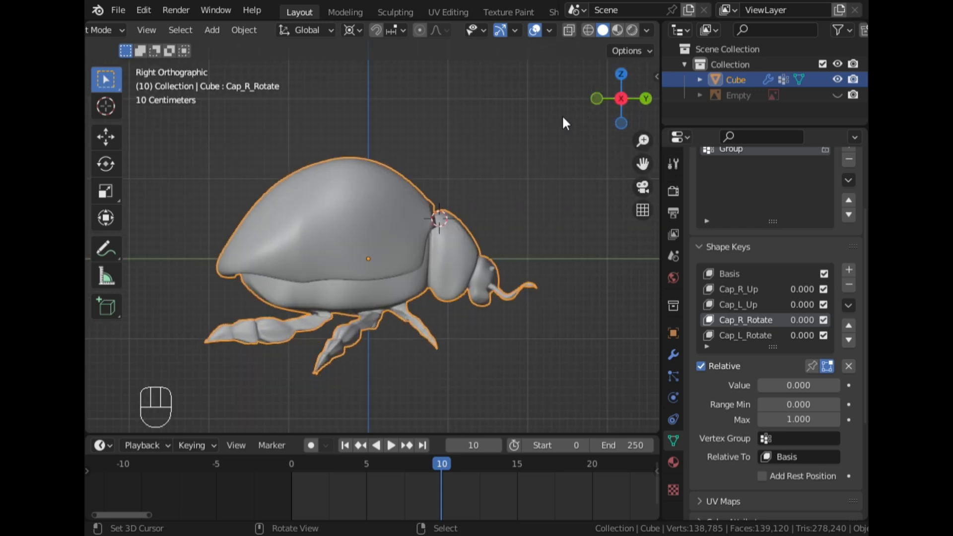
scroll(591, 167, down, 3)
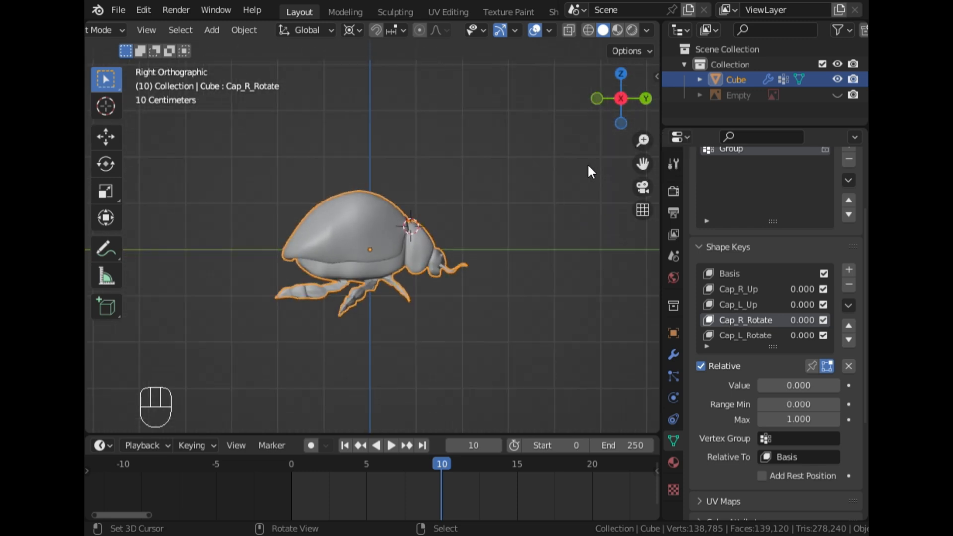
middle_drag(591, 169, 421, 183)
scroll(408, 189, up, 4)
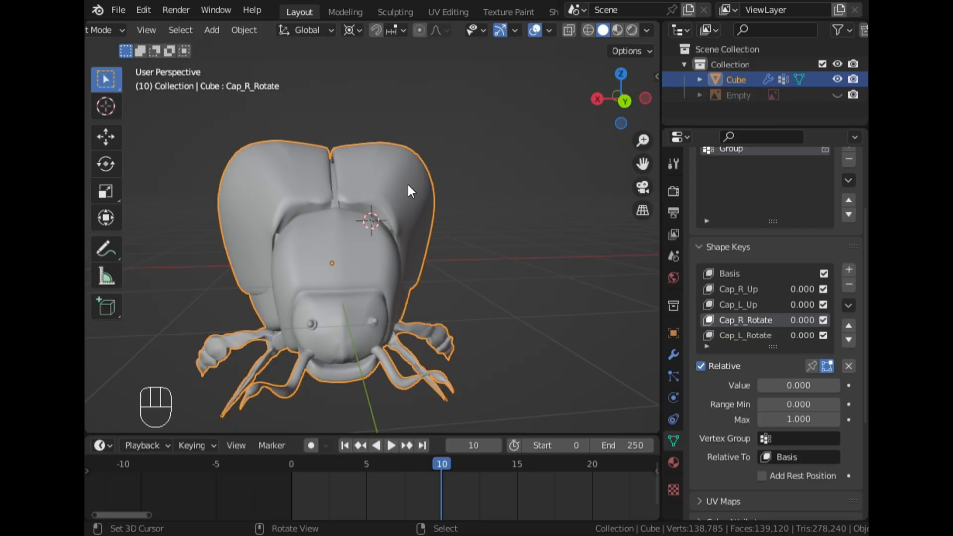
- Set Cap_R_Rotate and Cap_L_Up to 1 and compare the rotated right cap with the raised left cap
click(732, 289)
click(743, 320)
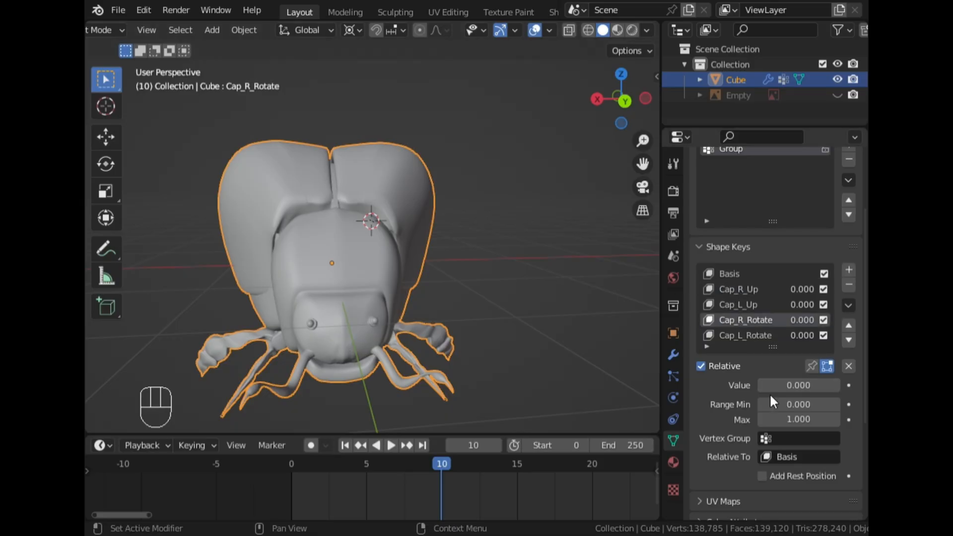
drag(771, 387, 845, 387)
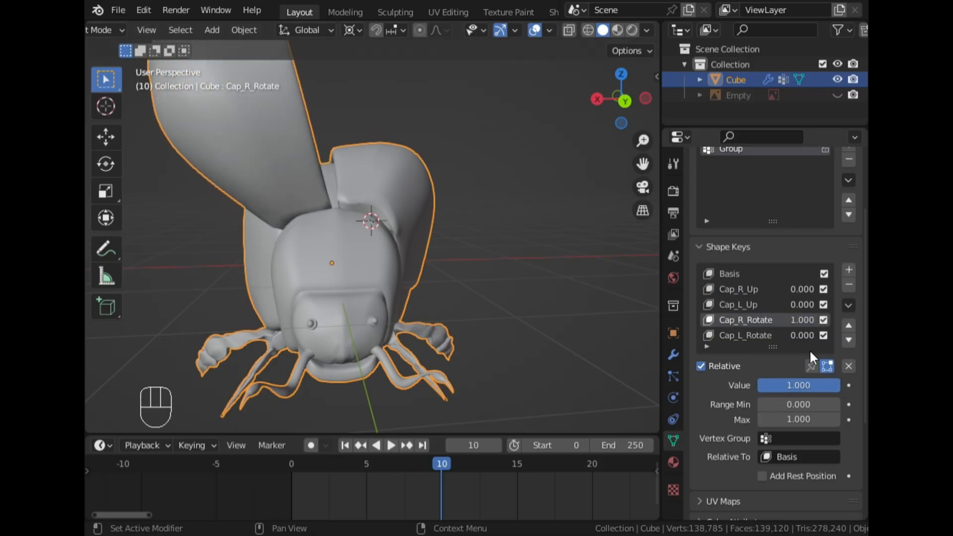
scroll(391, 303, down, 3)
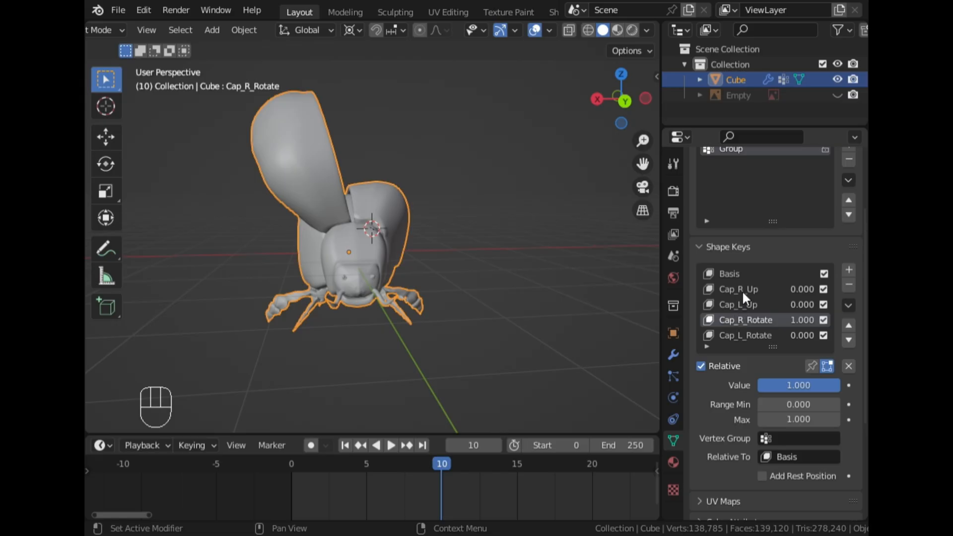
click(746, 304)
drag(772, 387, 846, 386)
middle_drag(274, 207, 471, 169)
click(614, 108)
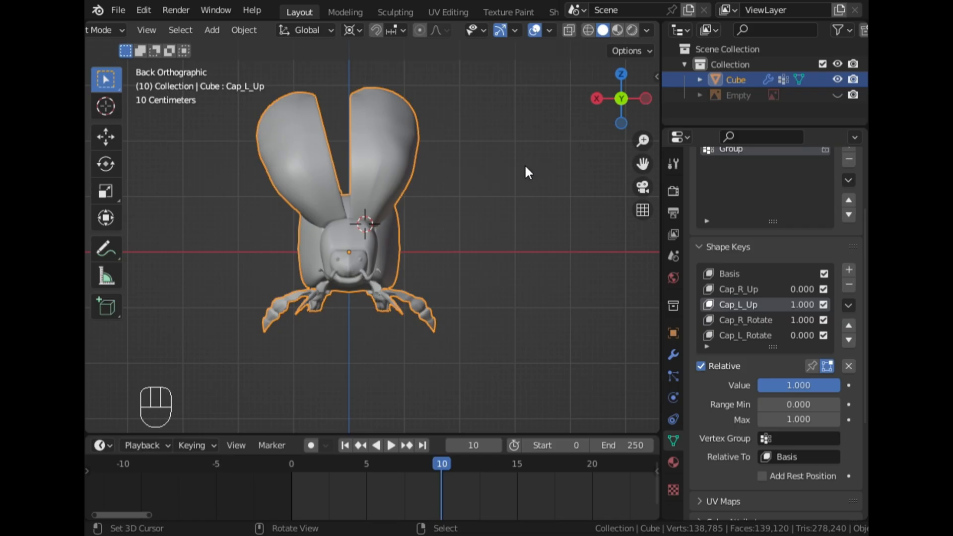
middle_drag(486, 189, 507, 227)
scroll(495, 215, up, 3)
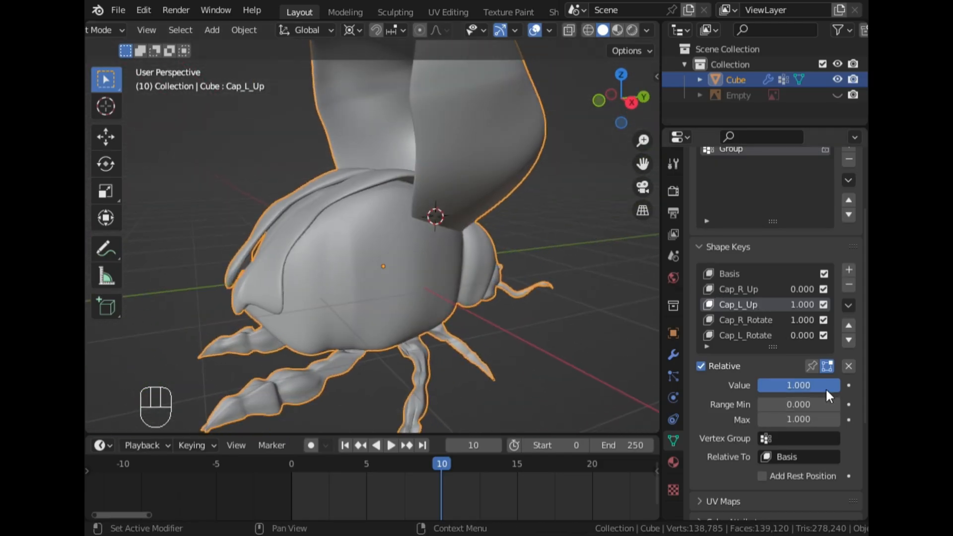
- Close both caps again by setting Cap_L_Up and Cap_R_Rotate to 0
drag(828, 385, 757, 384)
click(751, 336)
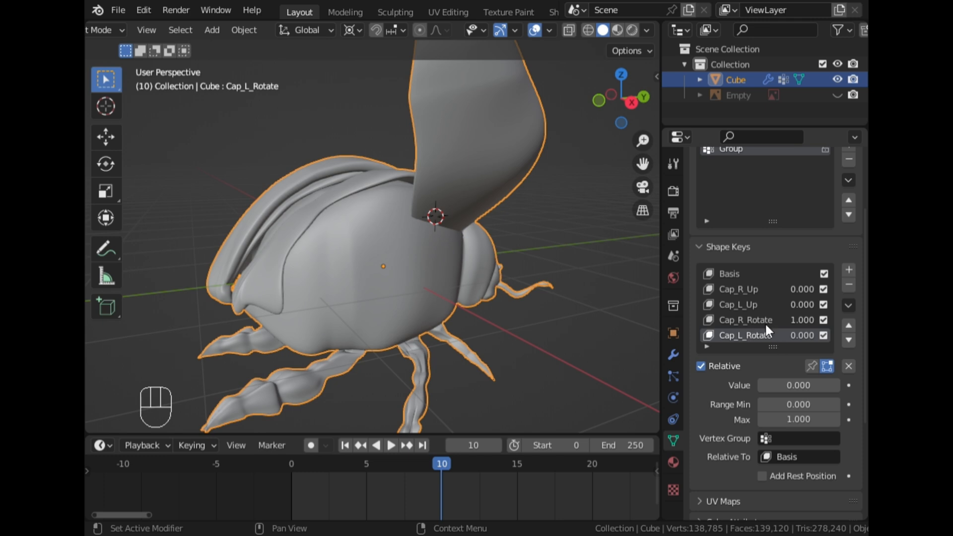
click(764, 320)
drag(815, 386, 755, 382)
scroll(499, 248, down, 4)
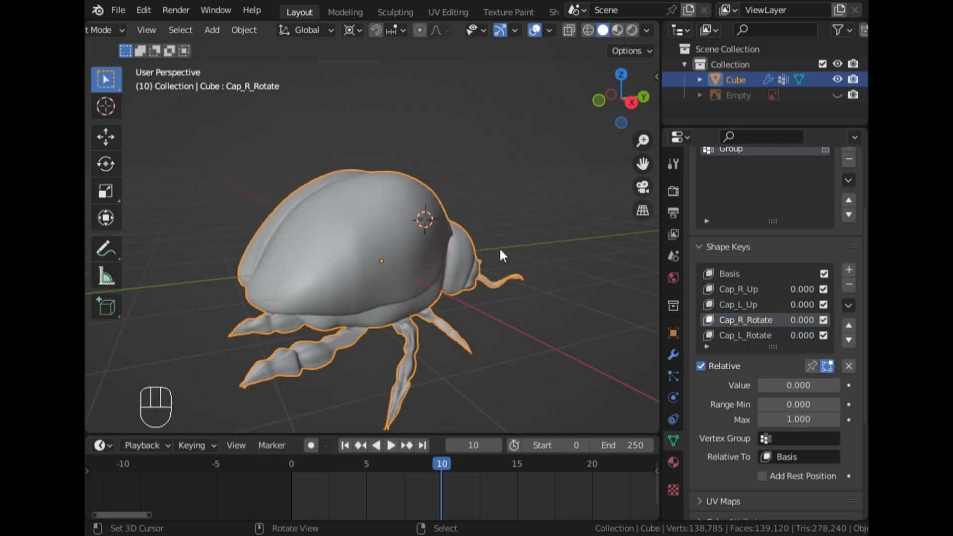
- Reveal all hidden geometry of the ladybug in Edit Mode and clear the selection
key(Tab)
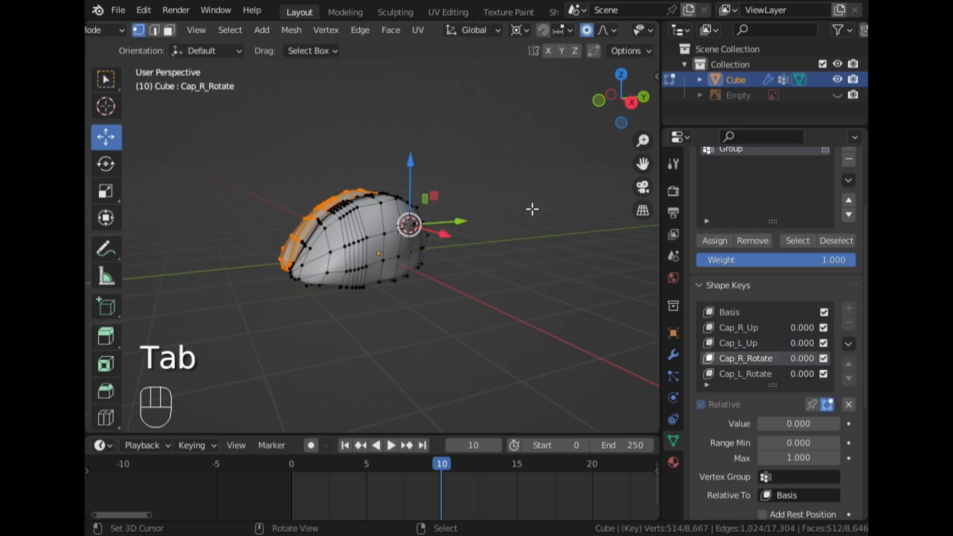
middle_drag(532, 209, 414, 215)
key(alt+h)
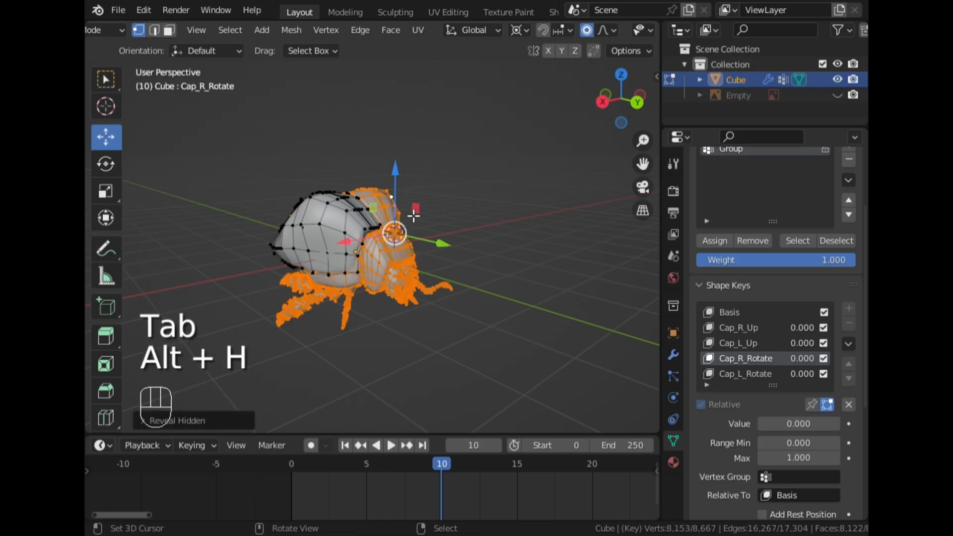
click(349, 212)
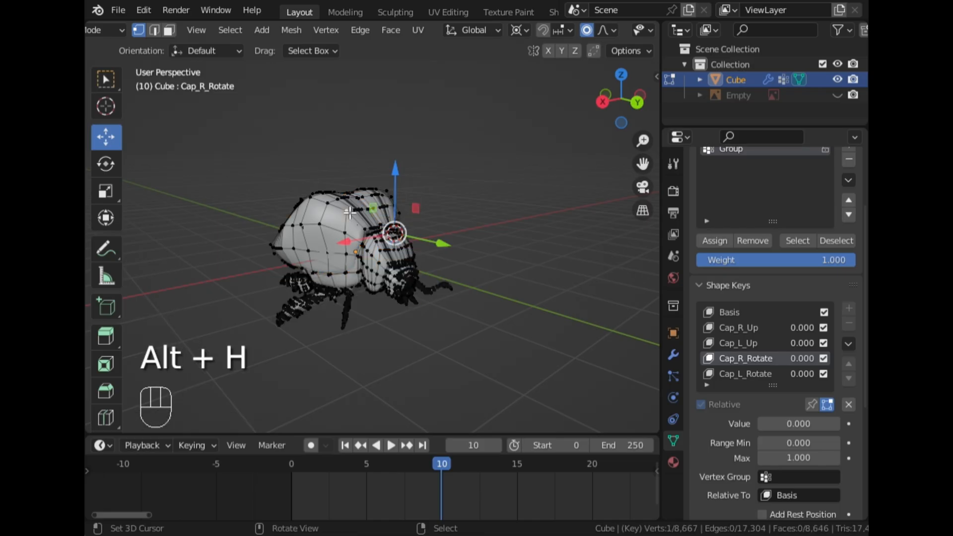
key(l)
click(491, 188)
- Select the geometry assigned to the Wing_Cap material and hide it to uncover the wings
click(673, 462)
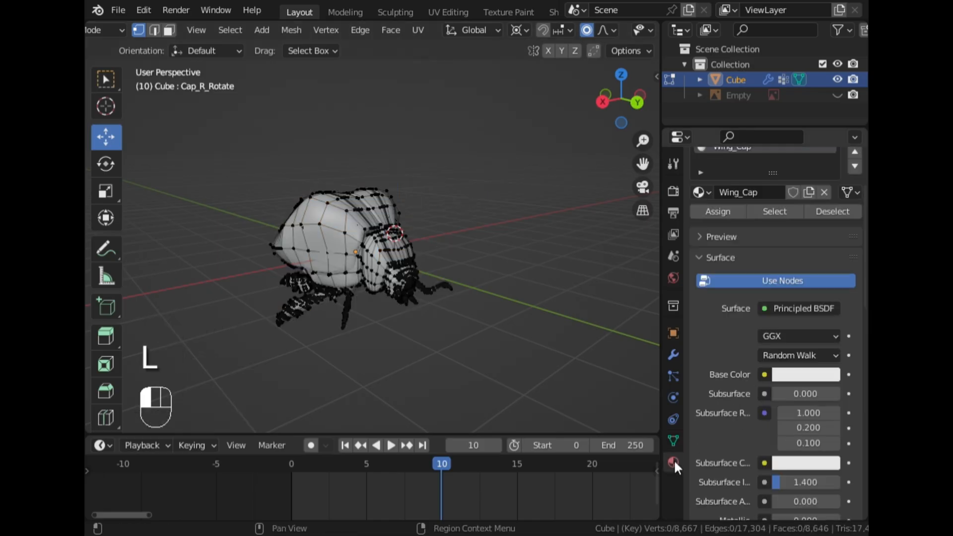
scroll(696, 270, up, 5)
click(773, 303)
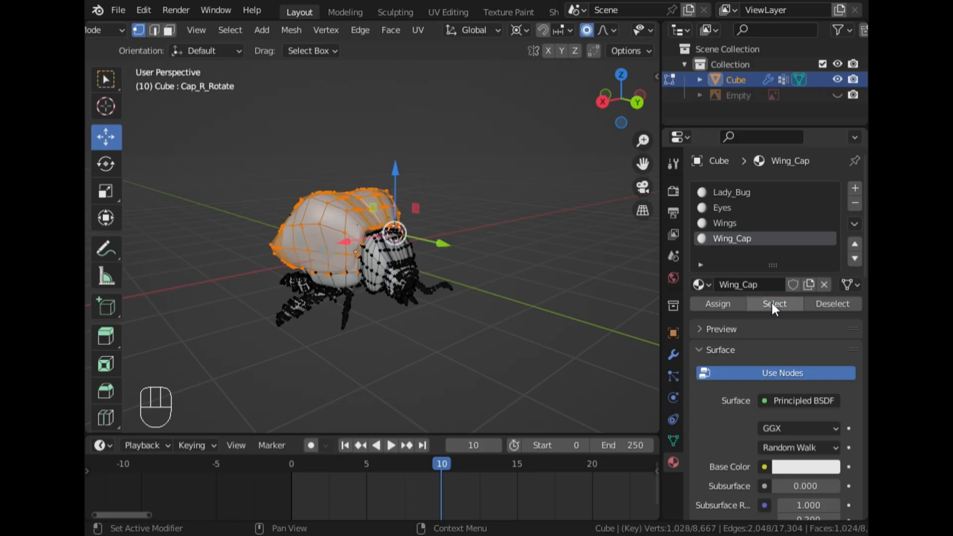
key(h)
- Isolate the wings in right orthographic view by selecting the Wings material's geometry and hiding everything else, and return to Object Mode
middle_drag(422, 179, 494, 215)
scroll(499, 215, up, 3)
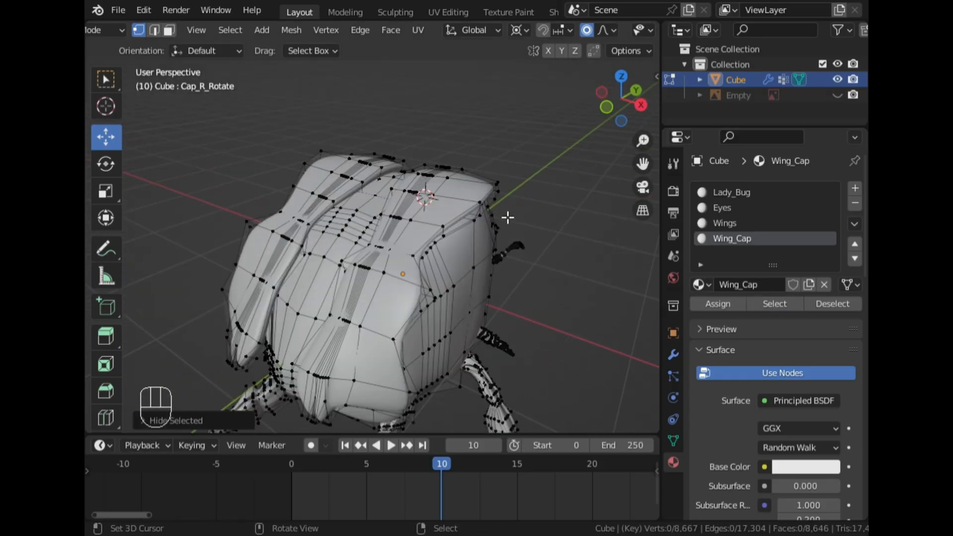
key(KP_5)
click(639, 105)
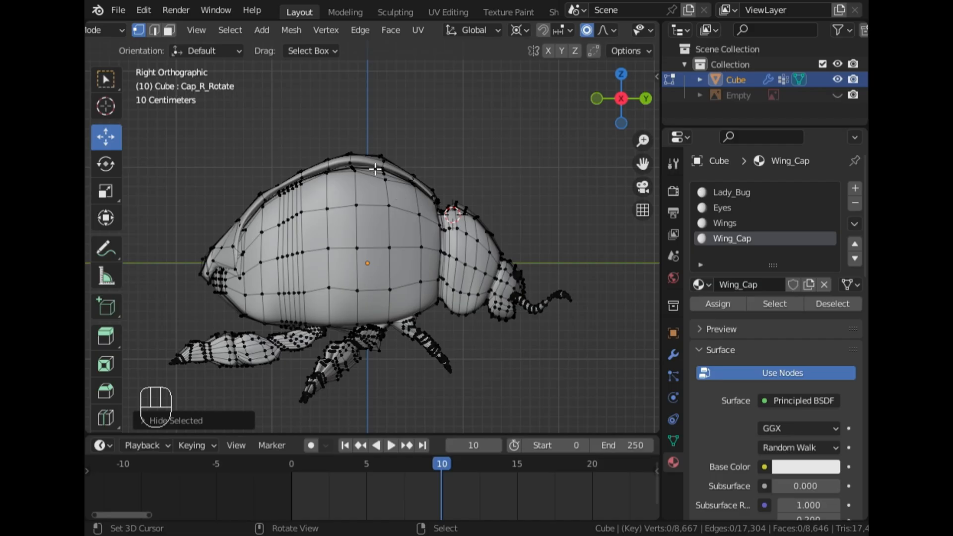
click(725, 224)
click(771, 305)
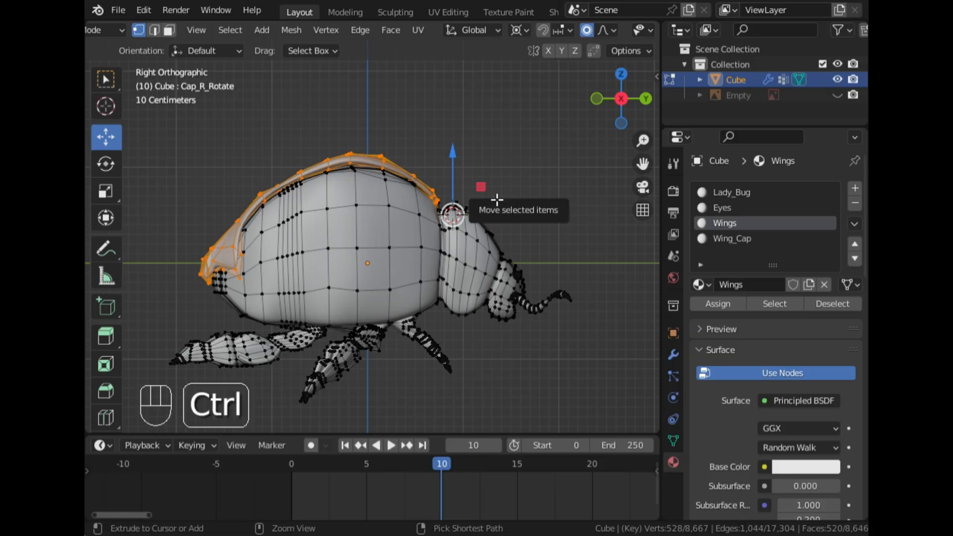
key(ctrl+i)
key(h)
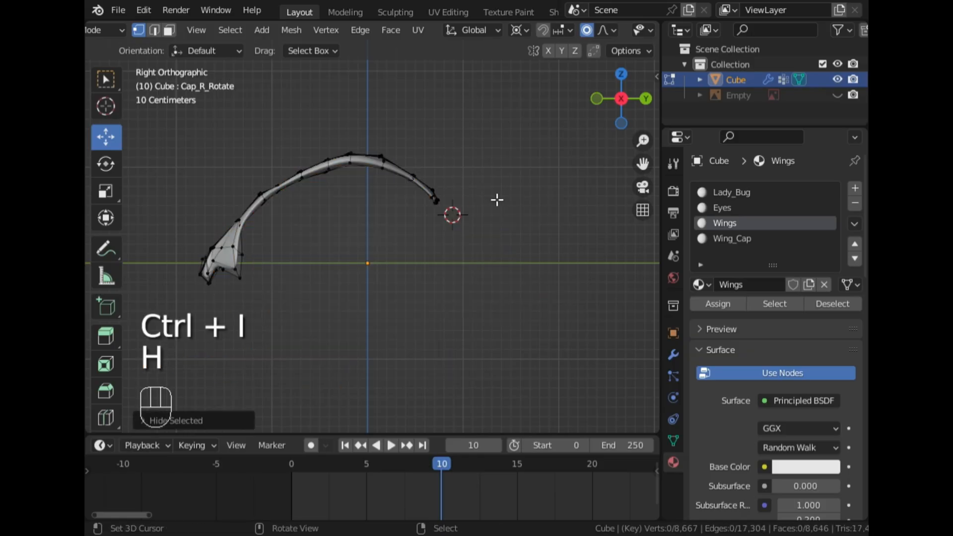
key(Tab)
scroll(494, 198, down, 2)
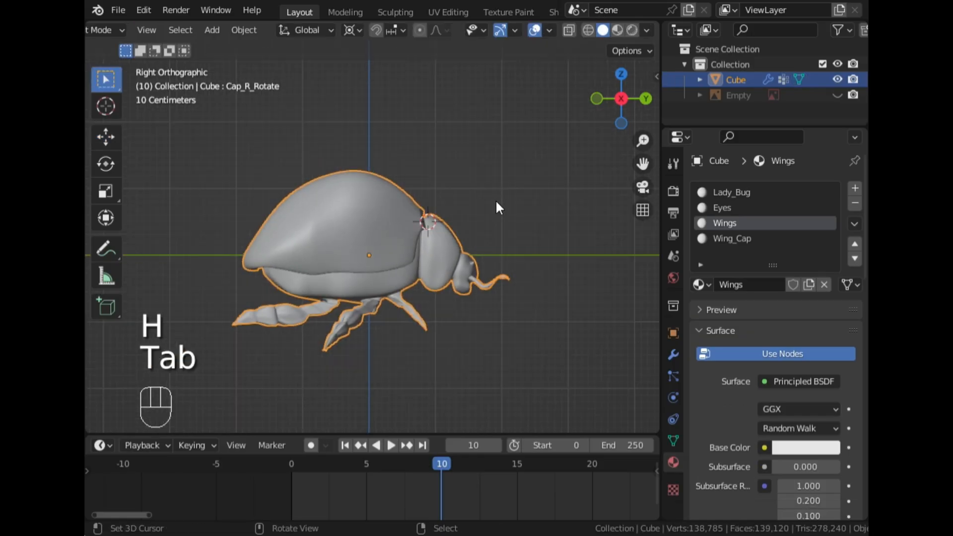
middle_drag(495, 205, 395, 224)
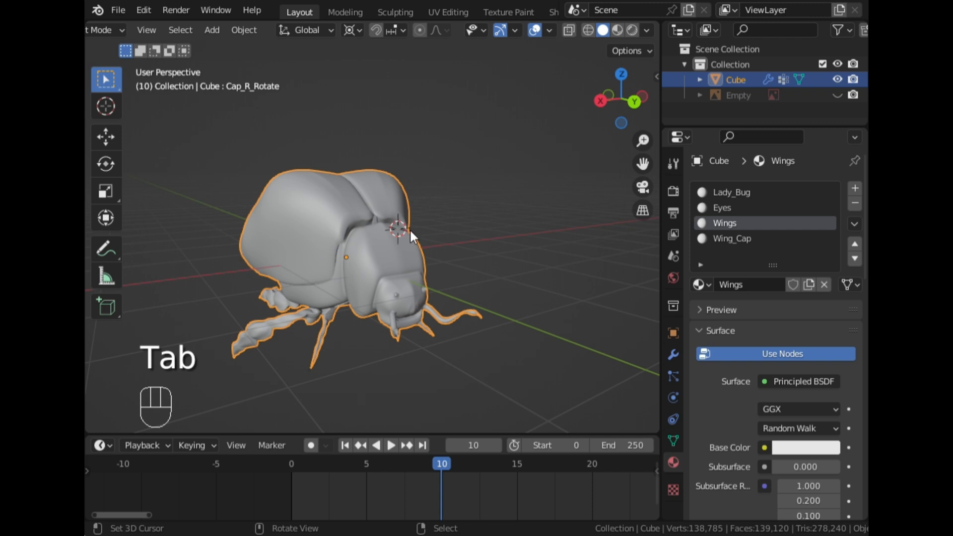
- Display the ladybug's shape key settings and save the file
click(674, 441)
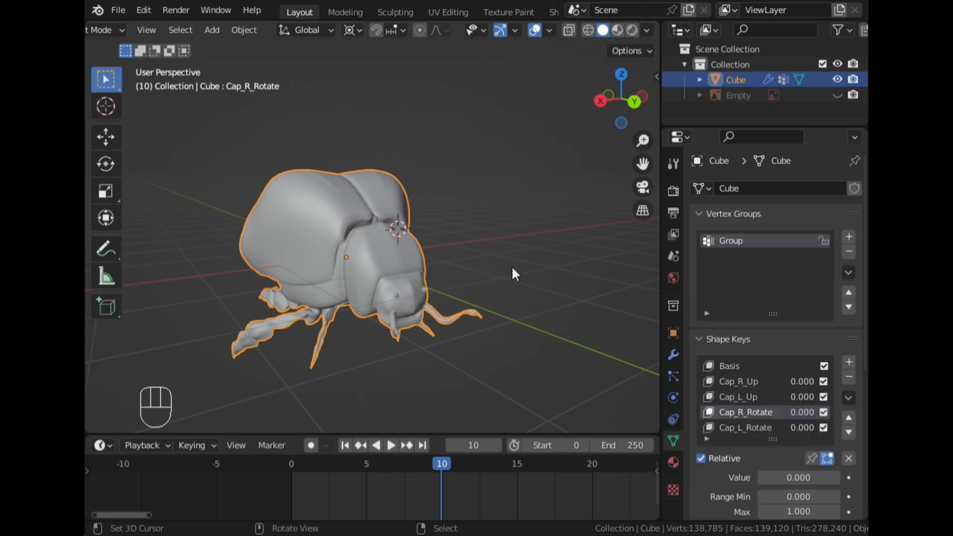
scroll(513, 268, up, 2)
scroll(513, 268, down, 1)
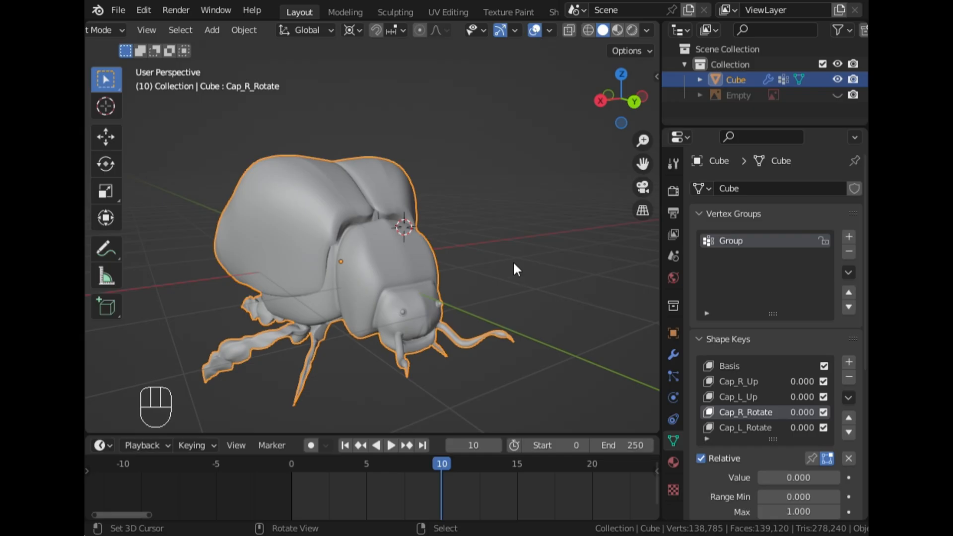
key(ctrl+s)
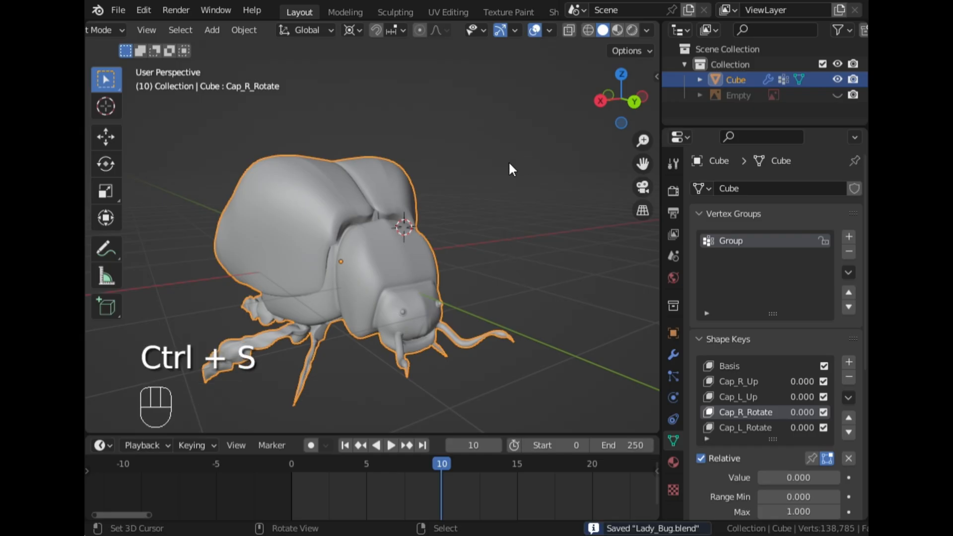
- In Edit Mode, place the 3D cursor at the right wing's root, select that whole linked wing, and return to Object Mode
key(Tab)
middle_drag(358, 224, 393, 243)
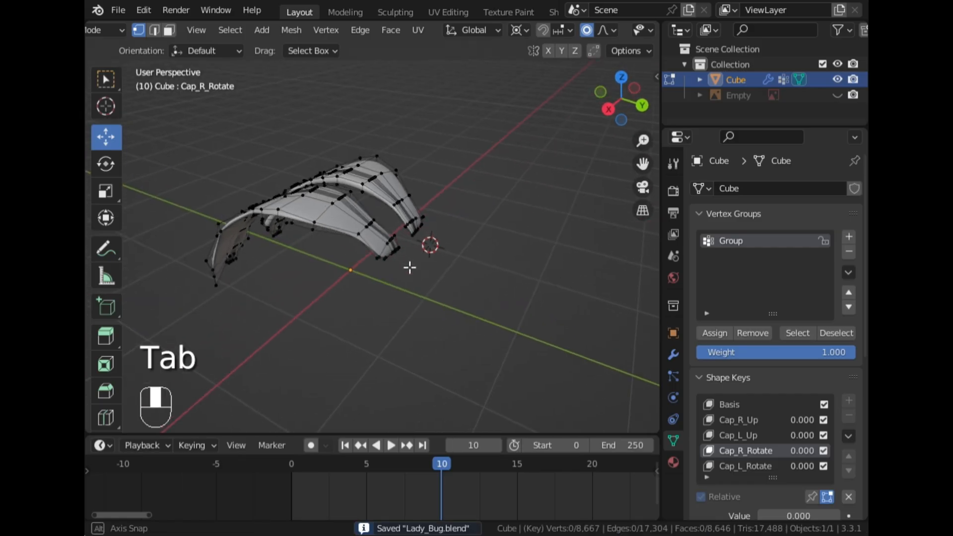
click(393, 243)
key(l)
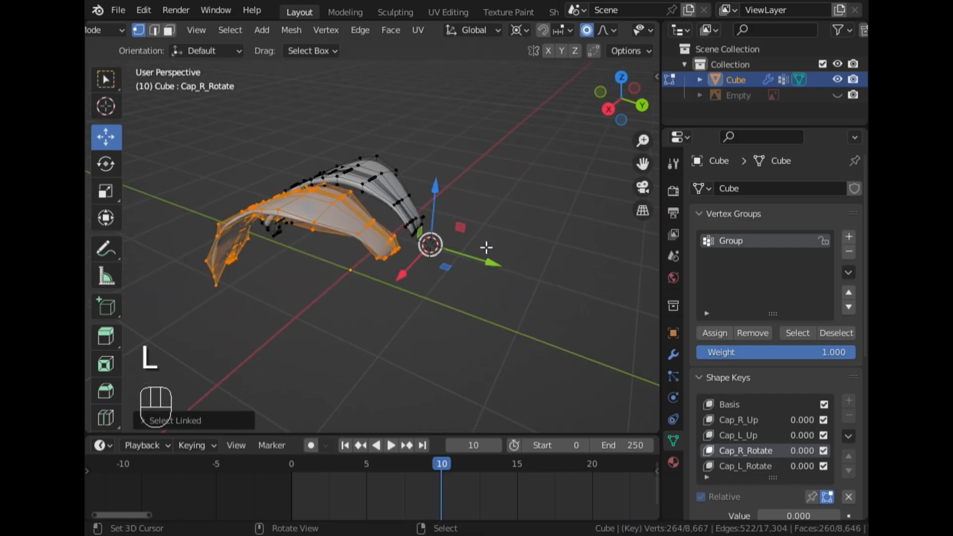
middle_drag(486, 247, 392, 249)
click(562, 247)
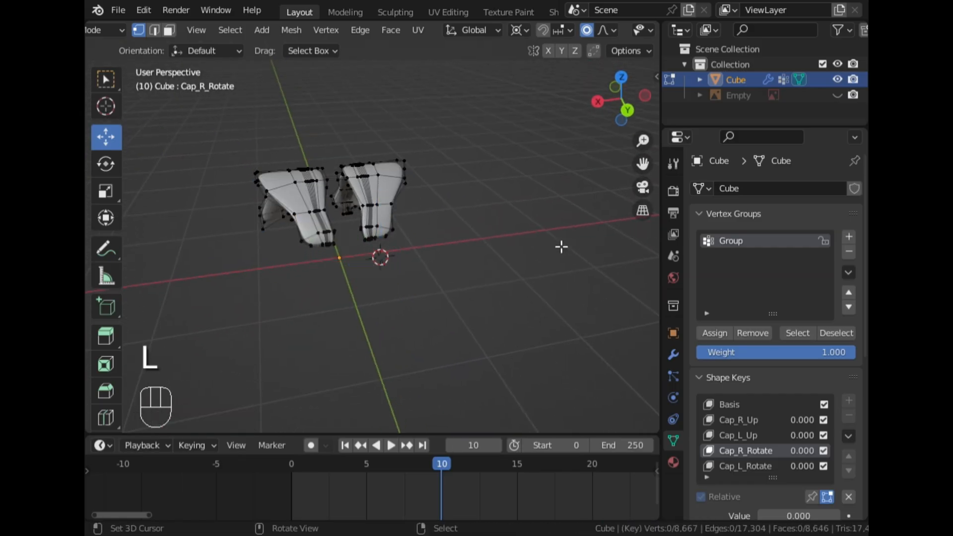
click(627, 110)
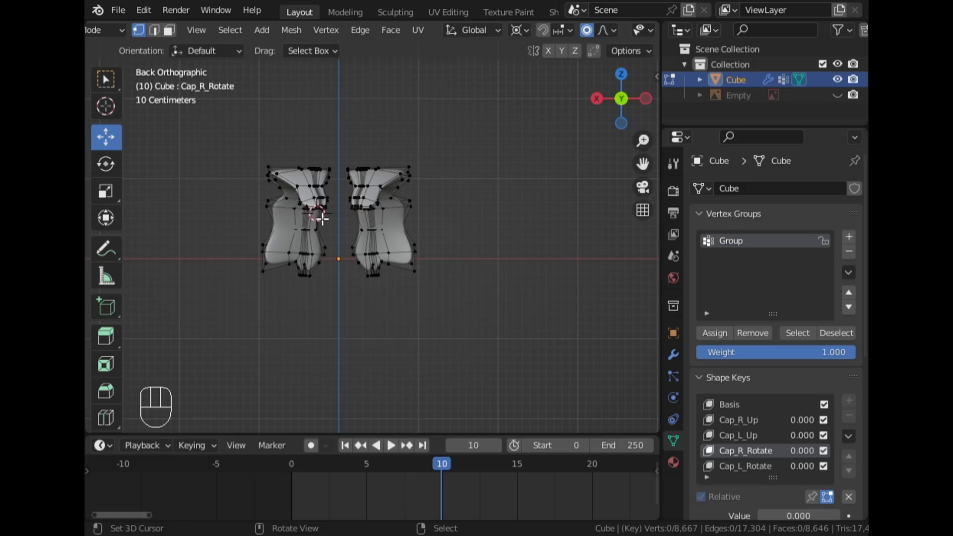
middle_drag(353, 152, 383, 245)
click(611, 104)
click(383, 245)
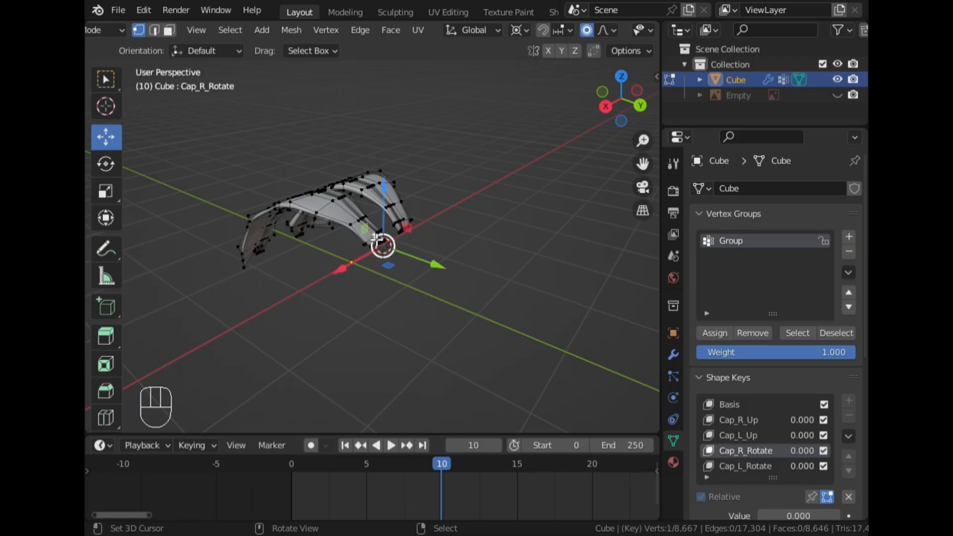
key(l)
key(Tab)
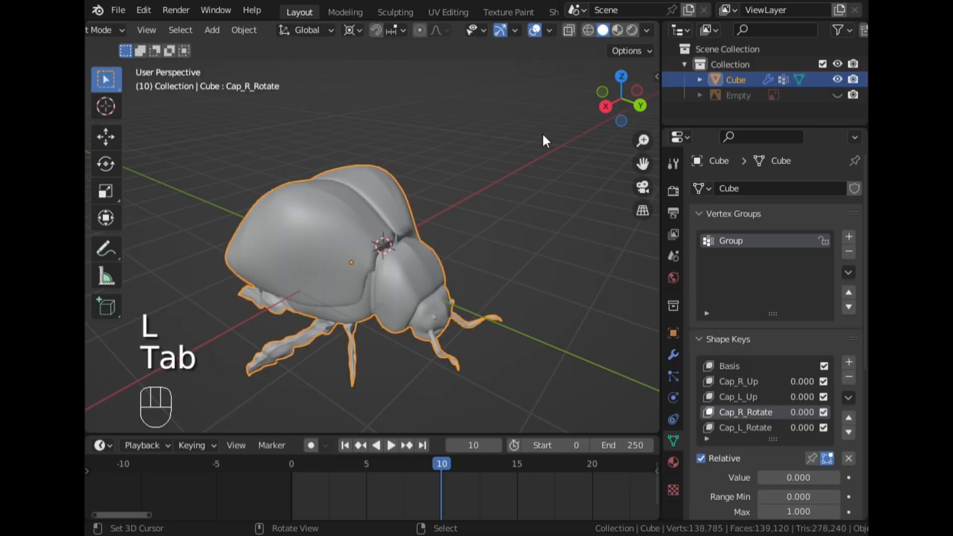
- Add a new shape key and name it Wing_R
click(603, 100)
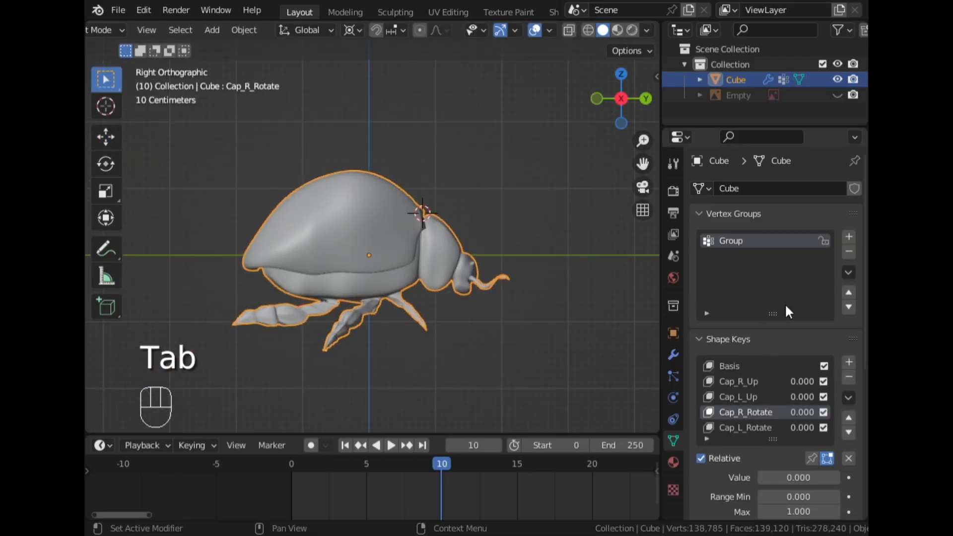
scroll(786, 306, down, 3)
click(851, 300)
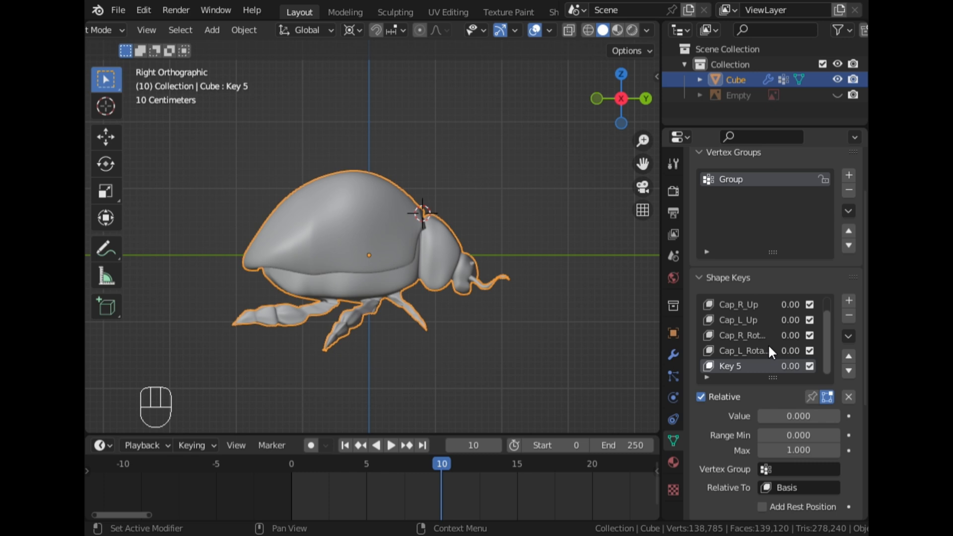
double_click(751, 368)
key(BackSpace)
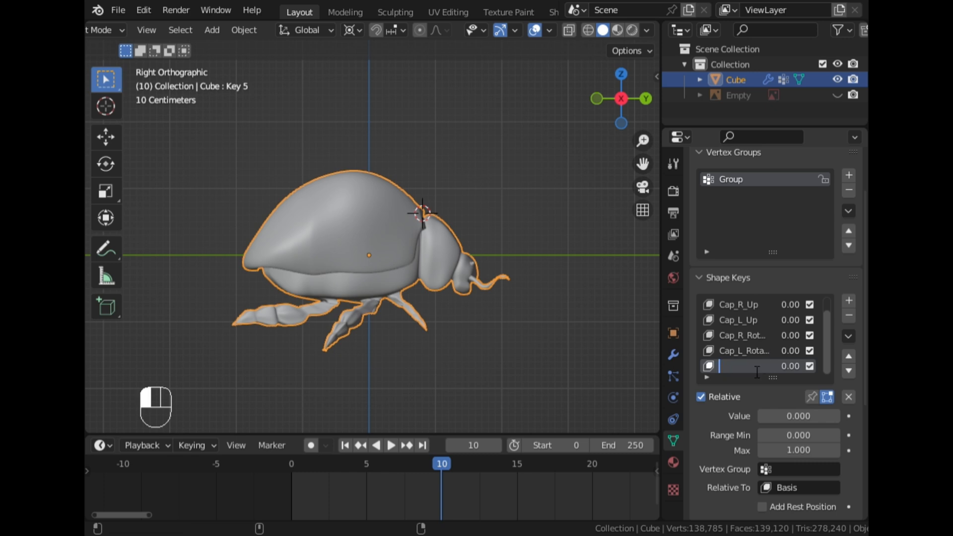
text(Win)
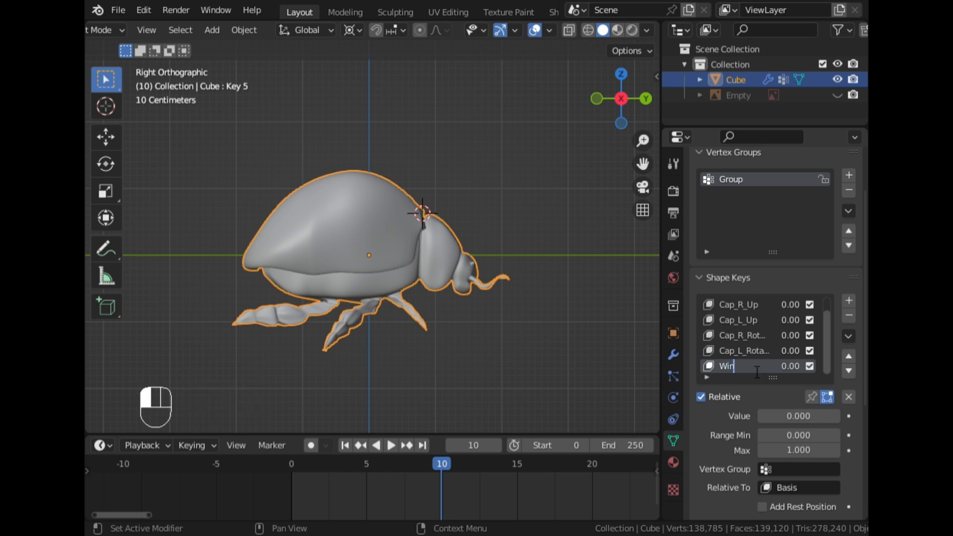
text(g_)
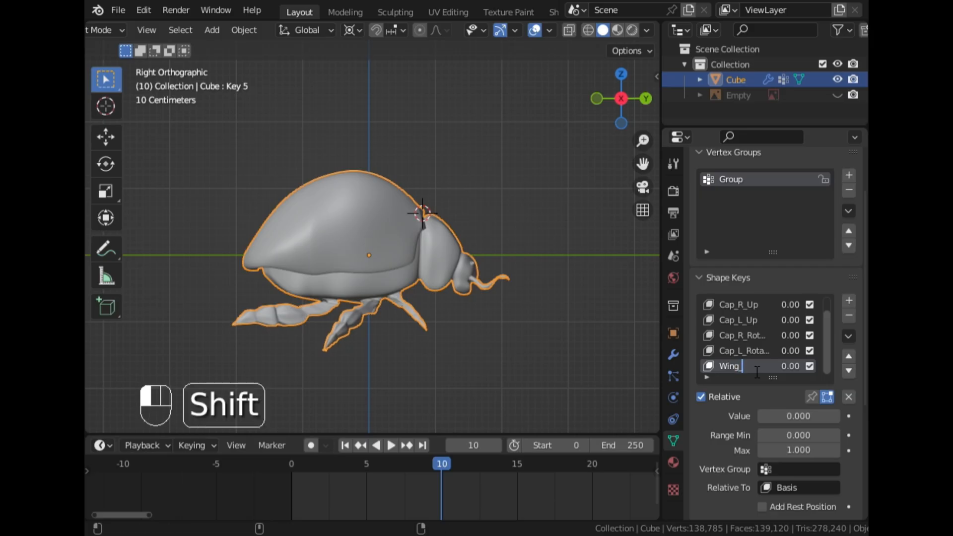
text(R)
key(Return)
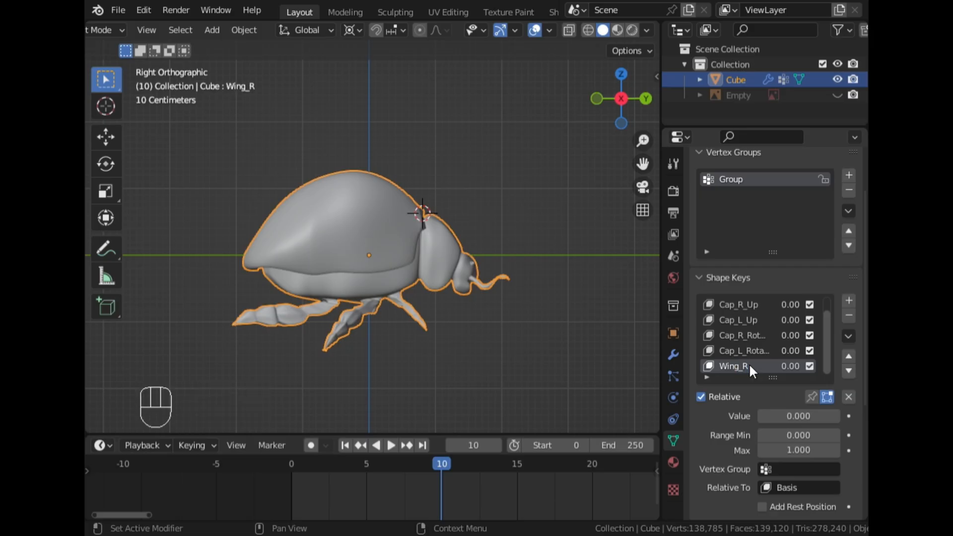
- Try to rotate the right wing around the 3D cursor in right orthographic view with the Wing_R shape key at 0
middle_drag(534, 248, 551, 184)
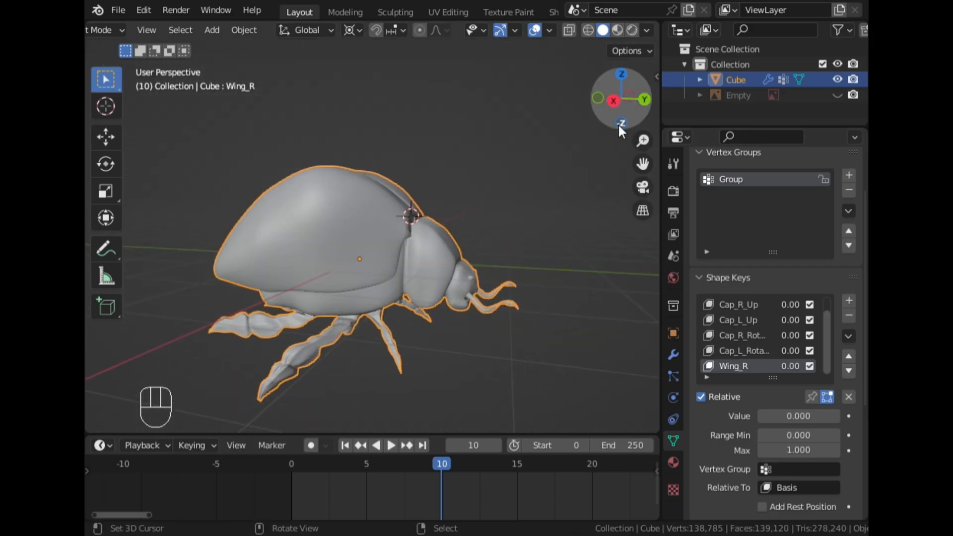
click(644, 99)
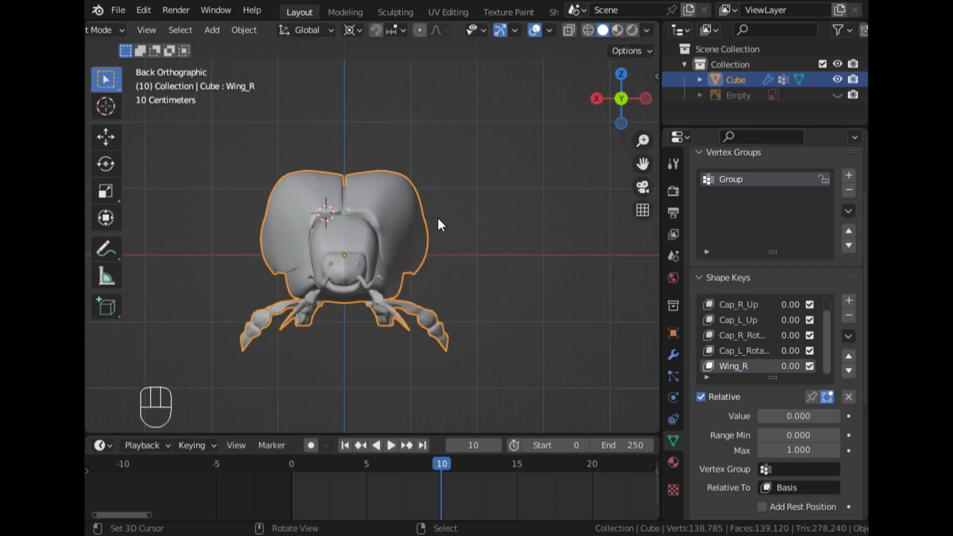
click(593, 97)
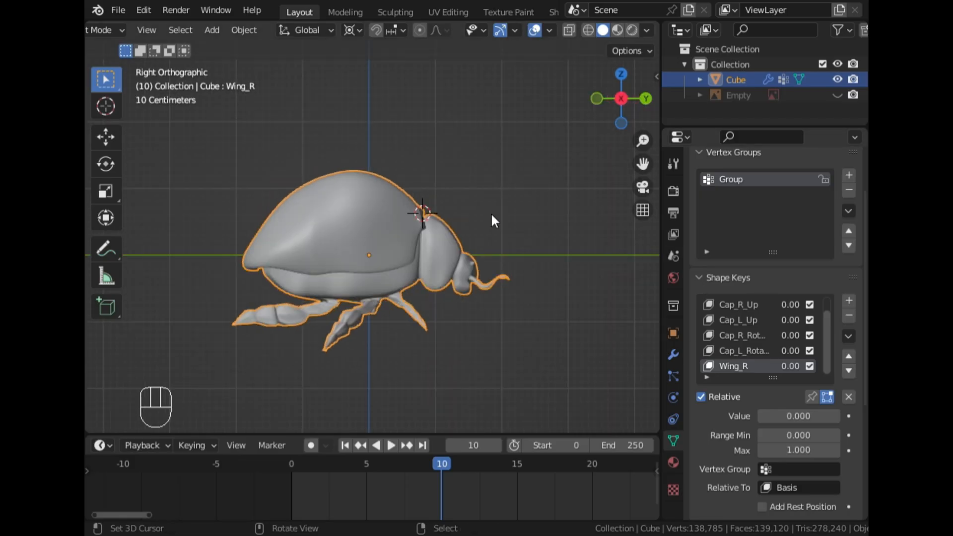
key(Tab)
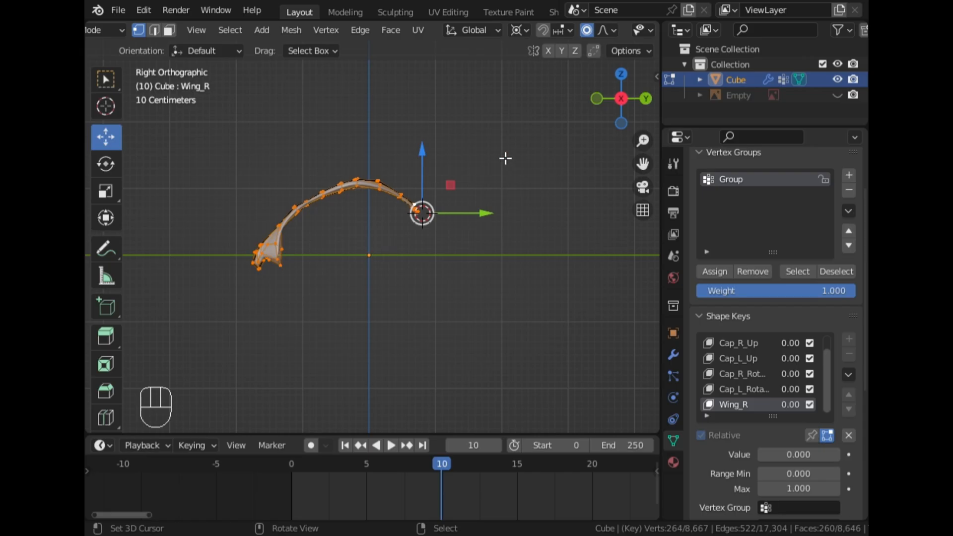
key(r)
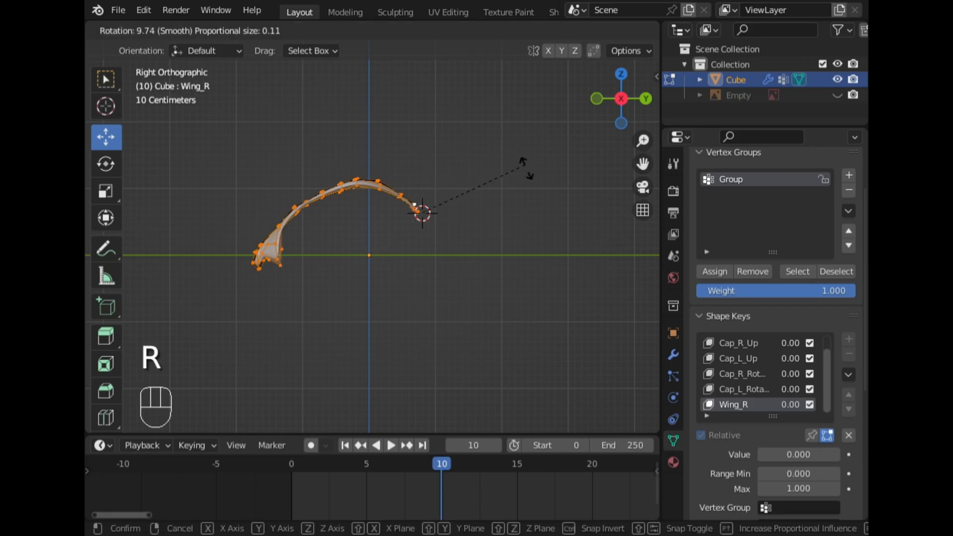
click(535, 186)
key(Tab)
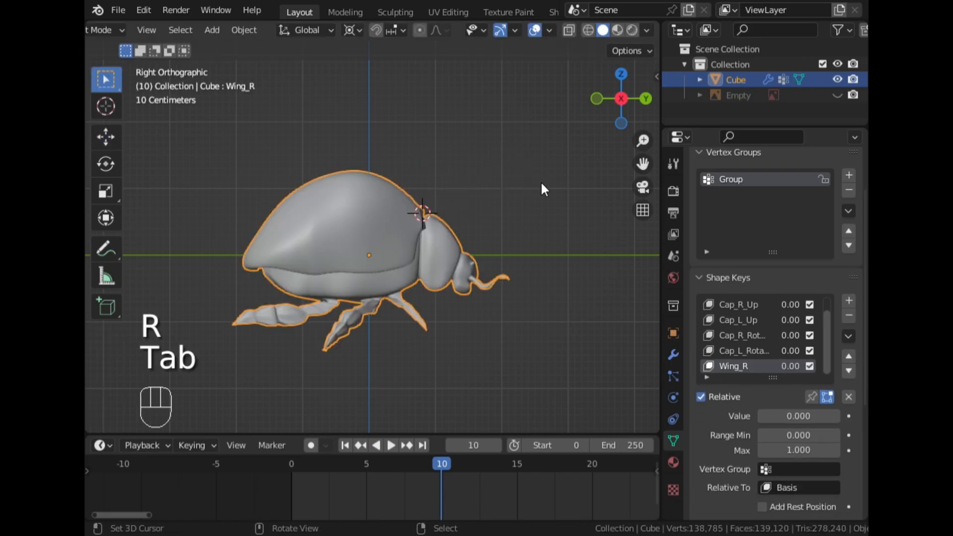
middle_drag(541, 181, 451, 198)
key(KP_3)
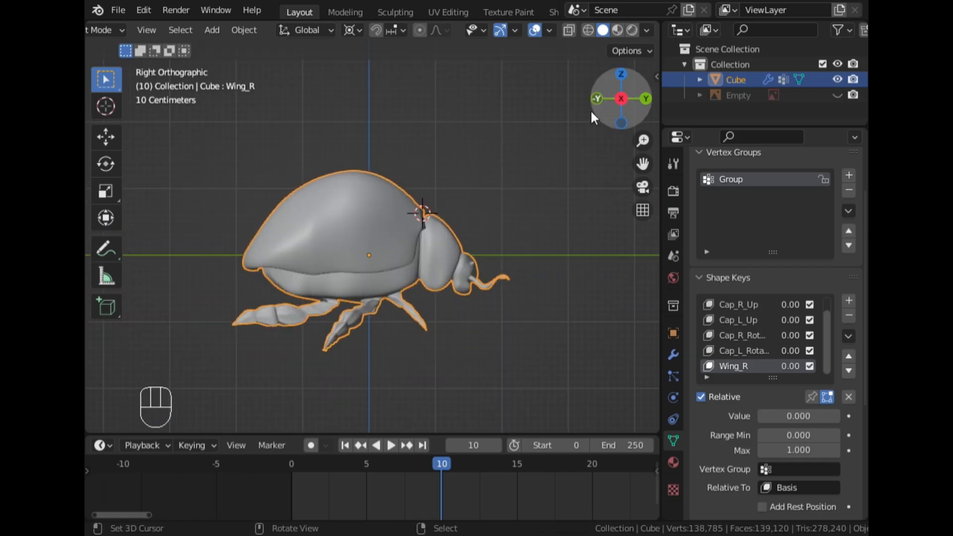
- Turn off shape key display in Edit Mode and rotate the right wing upward about 40° around its root
key(Tab)
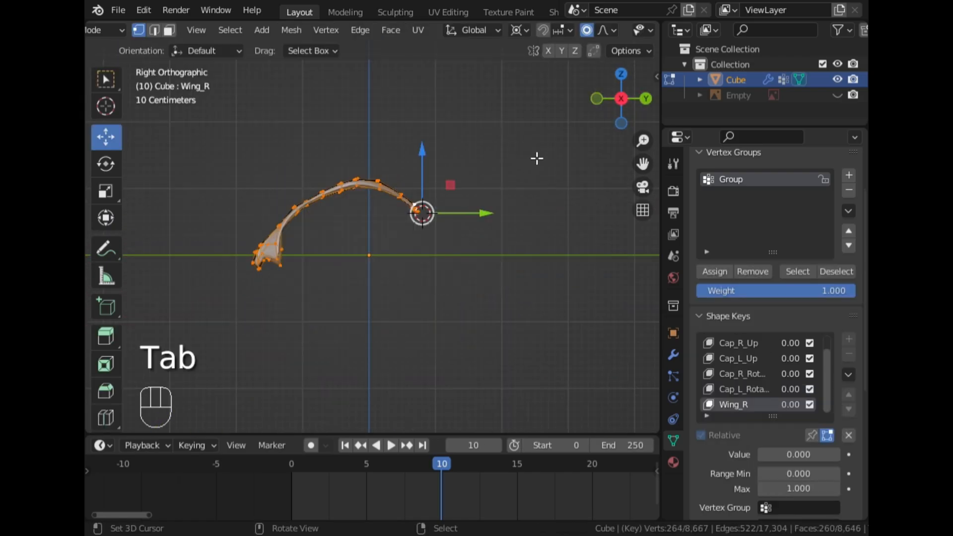
click(827, 435)
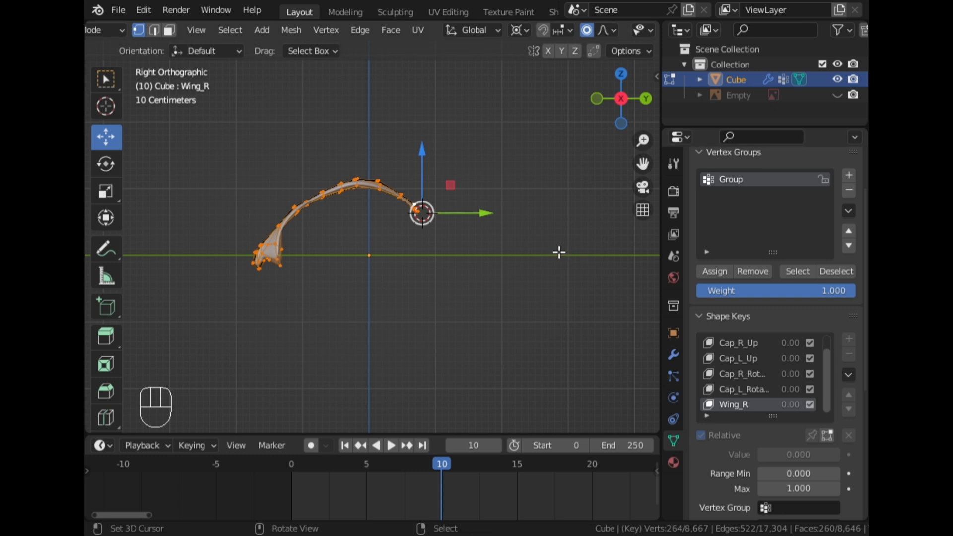
key(r)
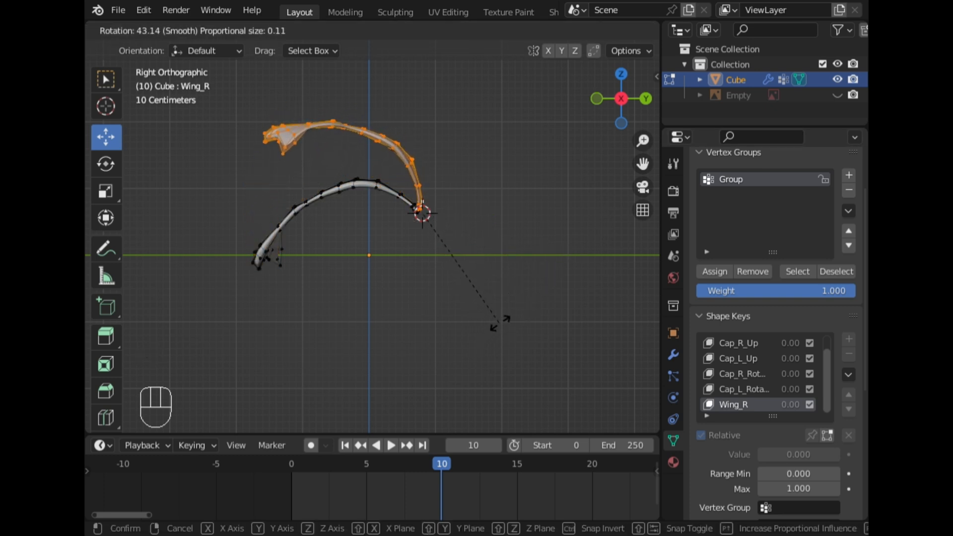
click(502, 321)
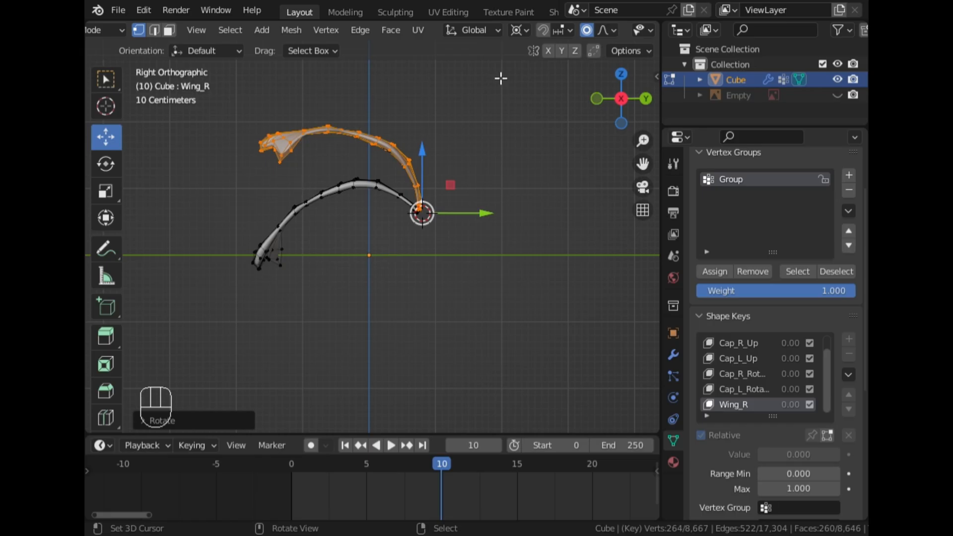
- Raise the right wing's rear tip using proportional editing with a size of about 1.95 m
click(273, 157)
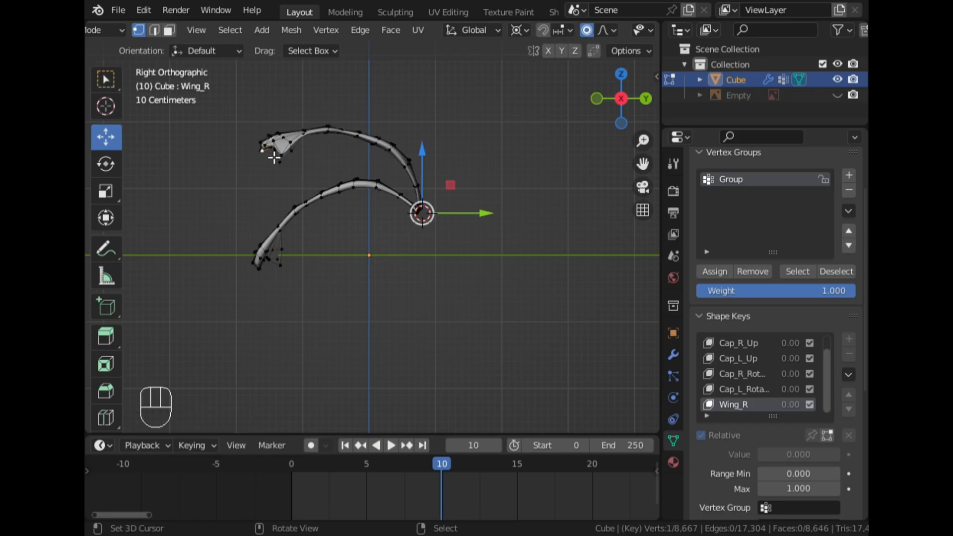
key(g)
right_click(308, 178)
key(g)
scroll(271, 182, down, 20)
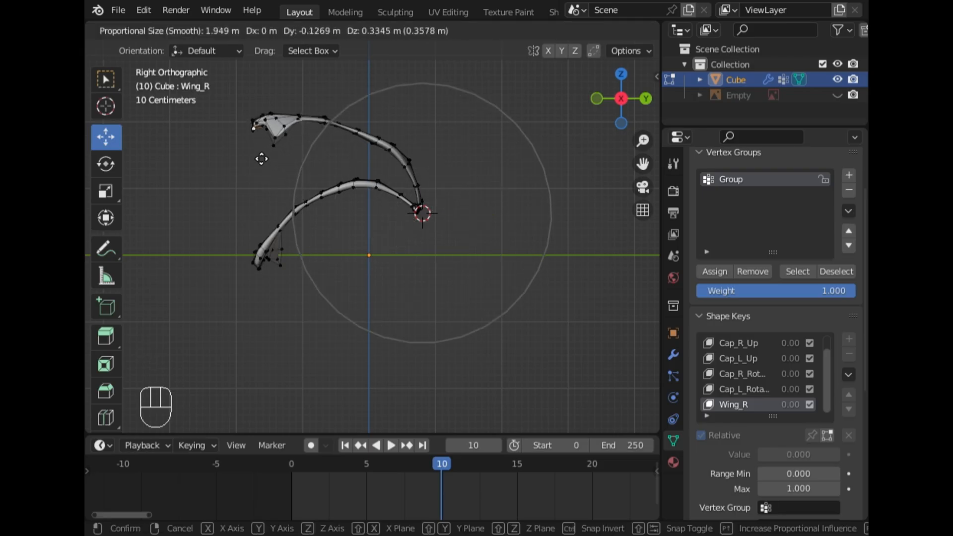
click(258, 131)
- Place the 3D cursor at the raised wing tip, rotate the tip about 30° around it, and shift its lower corner
click(268, 108)
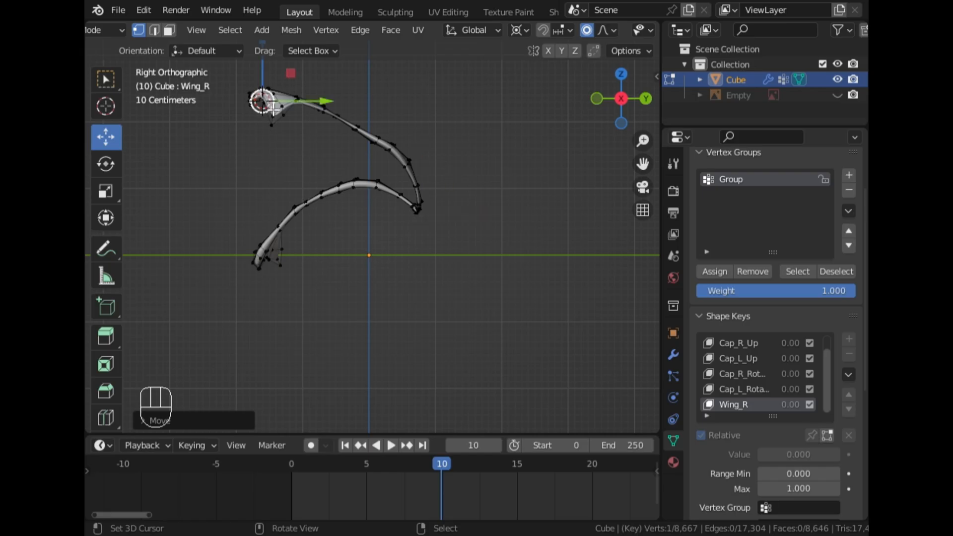
key(r)
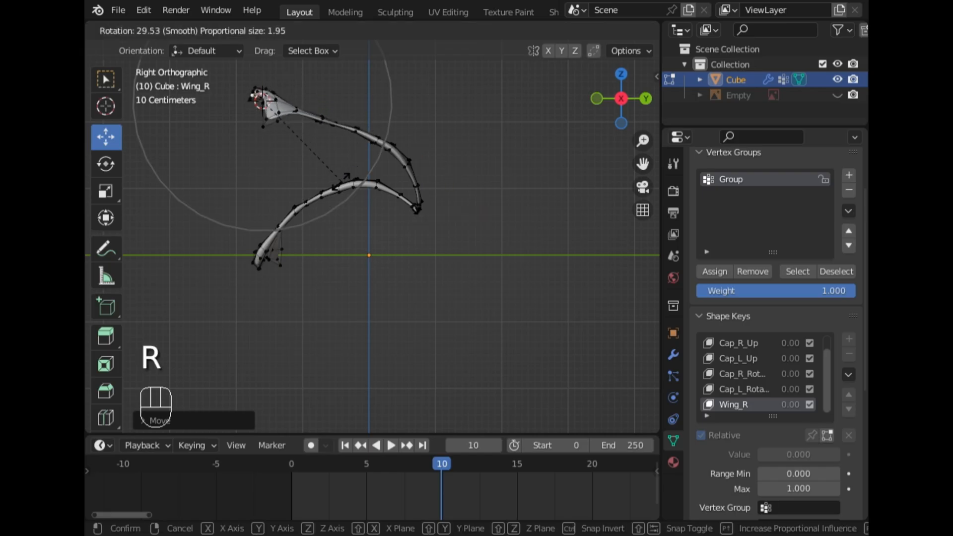
click(346, 188)
key(g)
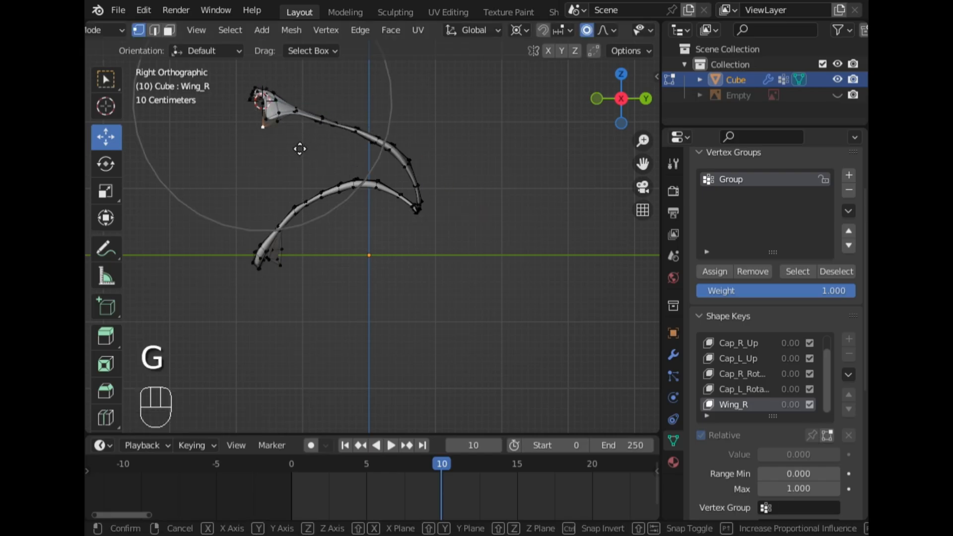
click(296, 138)
- Raise the lower corner vertex of the right wing's tip using proportional editing with a size of about 0.62 m
middle_drag(296, 138, 454, 224)
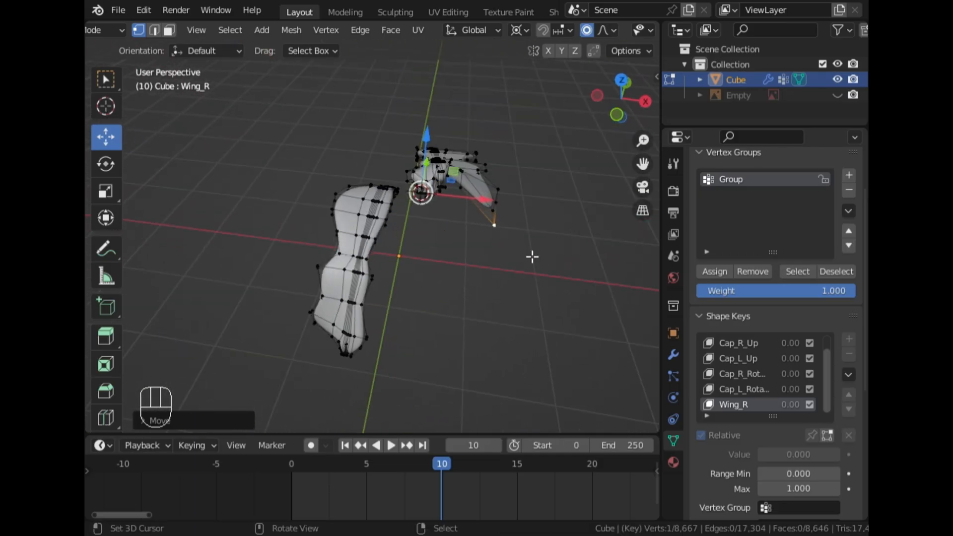
key(g)
scroll(540, 254, up, 10)
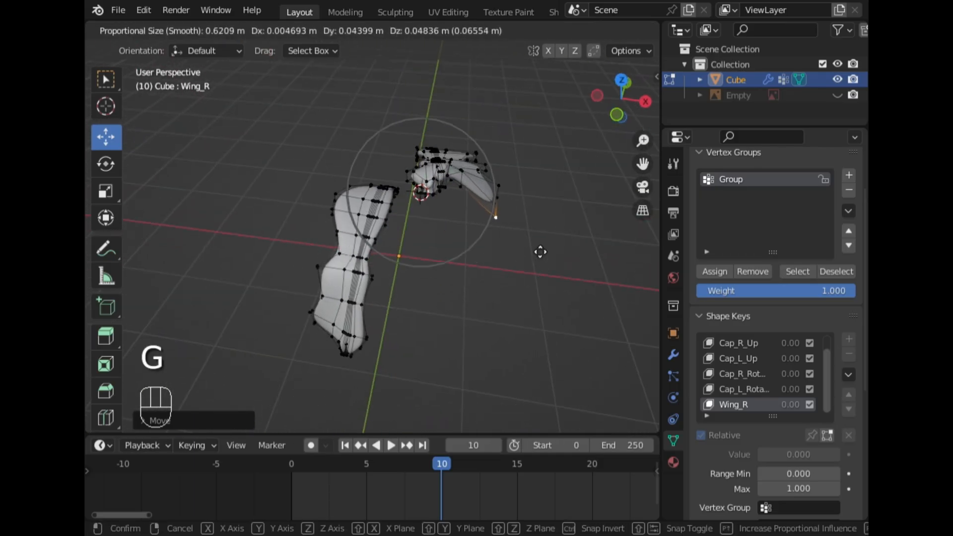
click(543, 219)
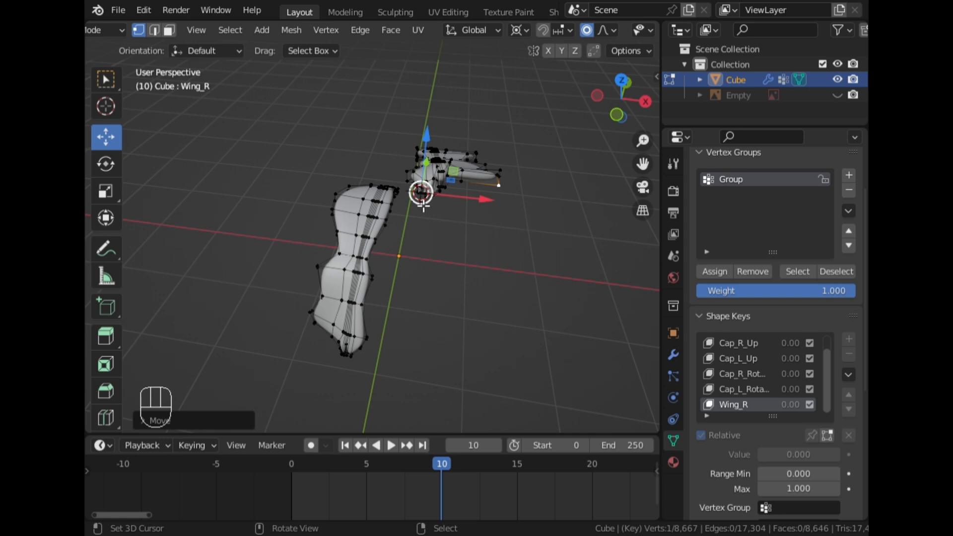
- Fine-tune the same wing-tip corner's position from several viewing angles to even out the tip's shape
middle_drag(423, 204, 329, 269)
key(g)
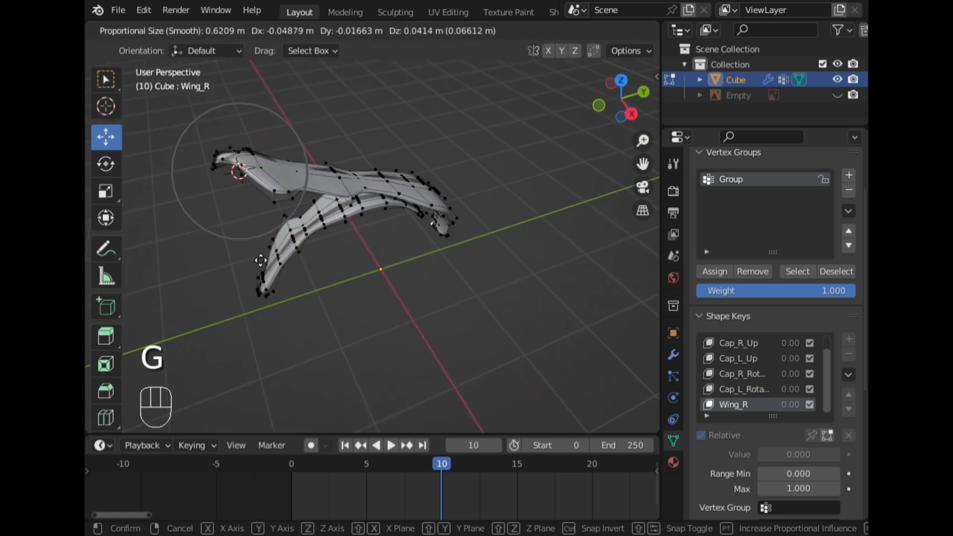
click(255, 241)
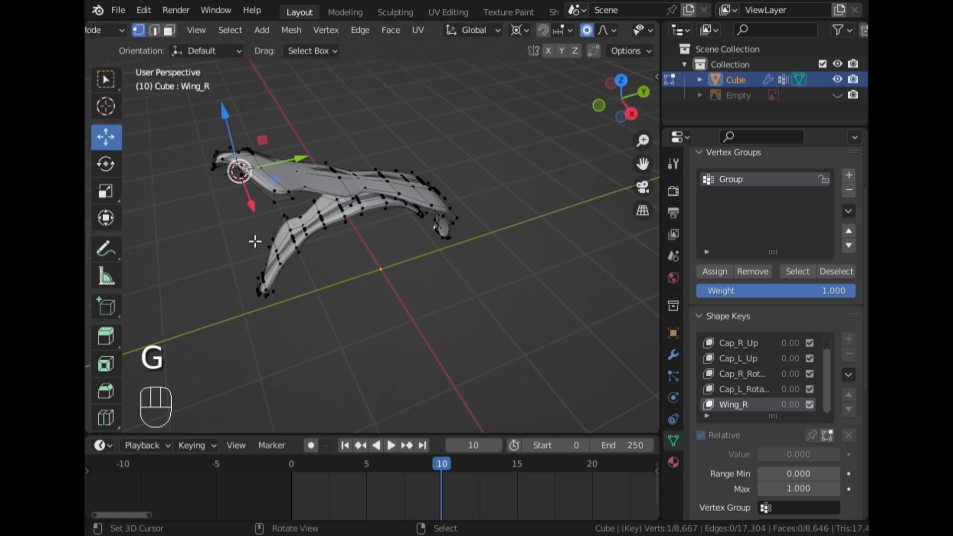
key(g)
click(251, 196)
middle_drag(252, 196, 488, 248)
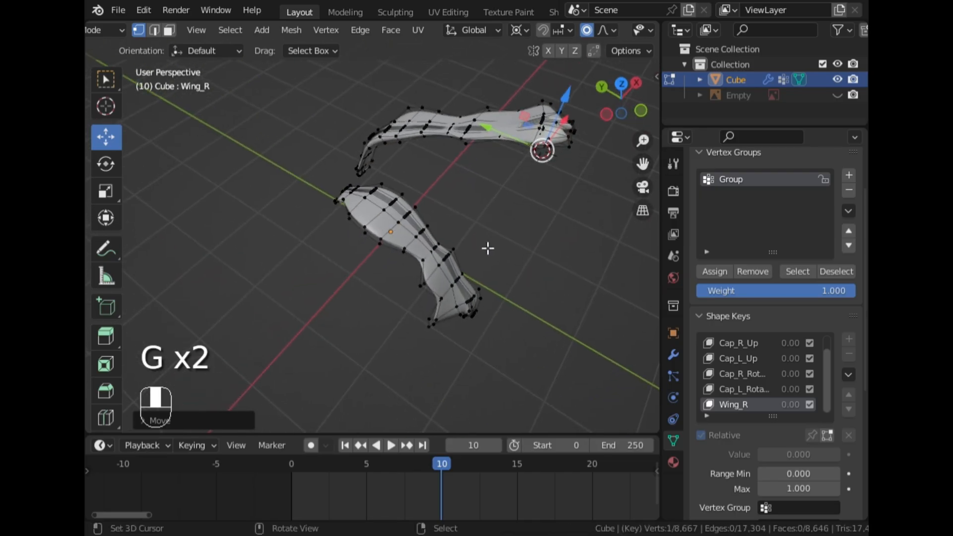
key(g)
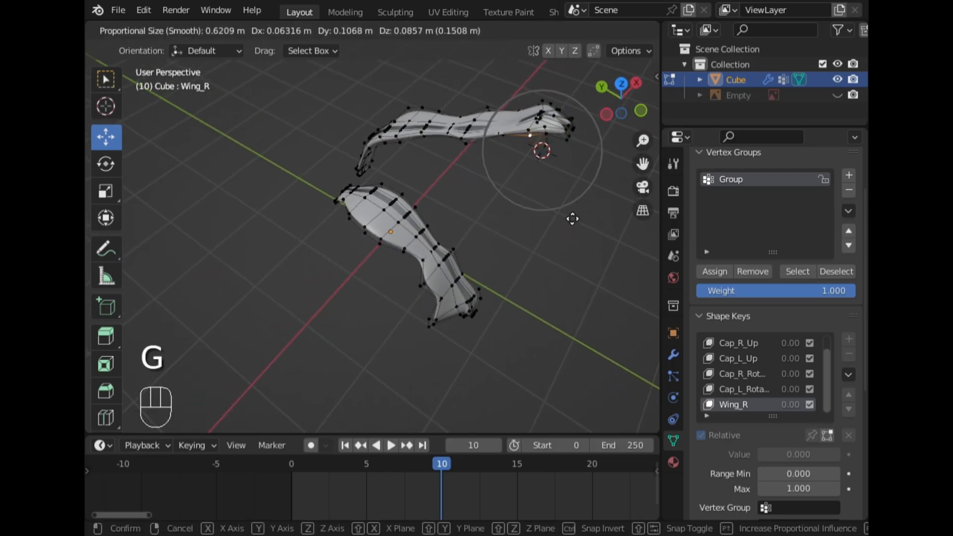
click(560, 226)
middle_drag(559, 227, 282, 201)
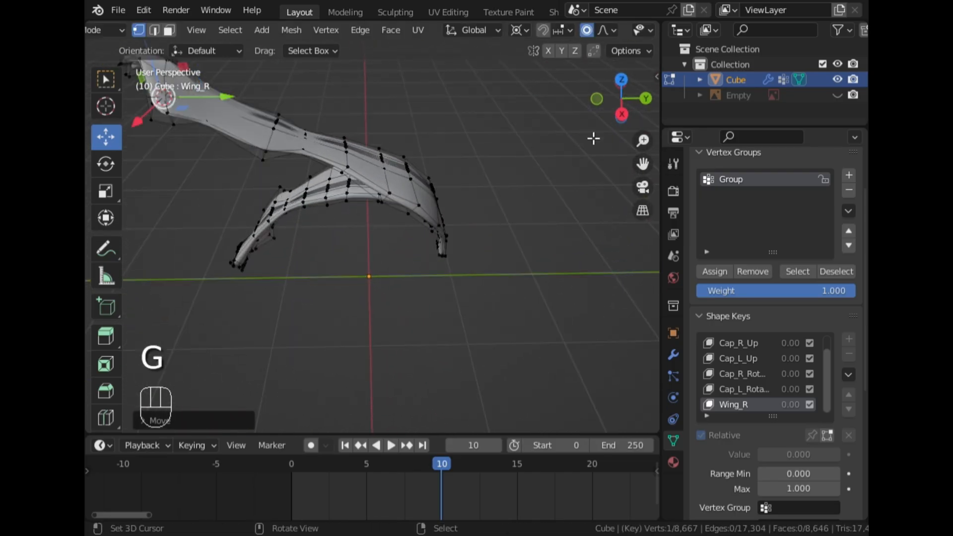
- Leave Edit Mode and set the Wing_R shape key's value to 1 to show the wing unfolded
click(621, 113)
key(Tab)
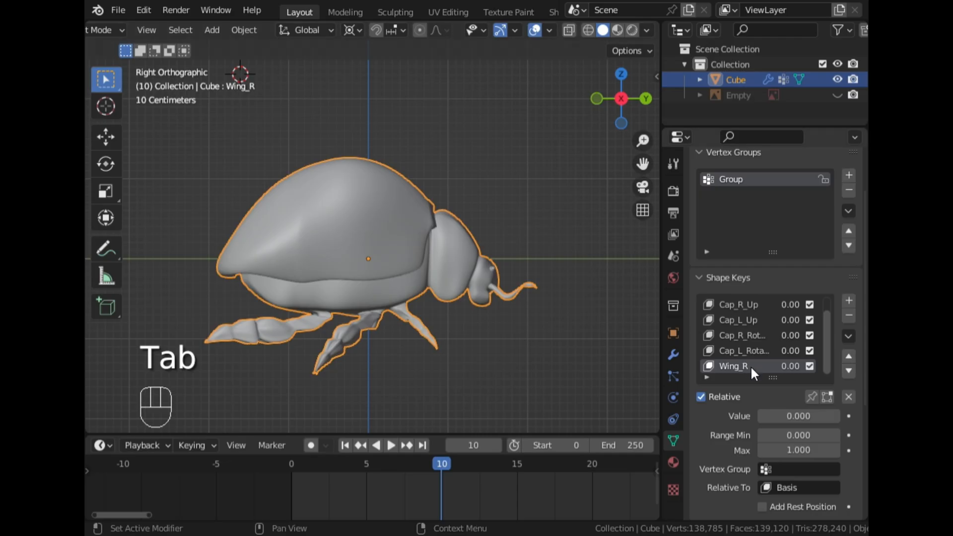
drag(775, 416, 834, 416)
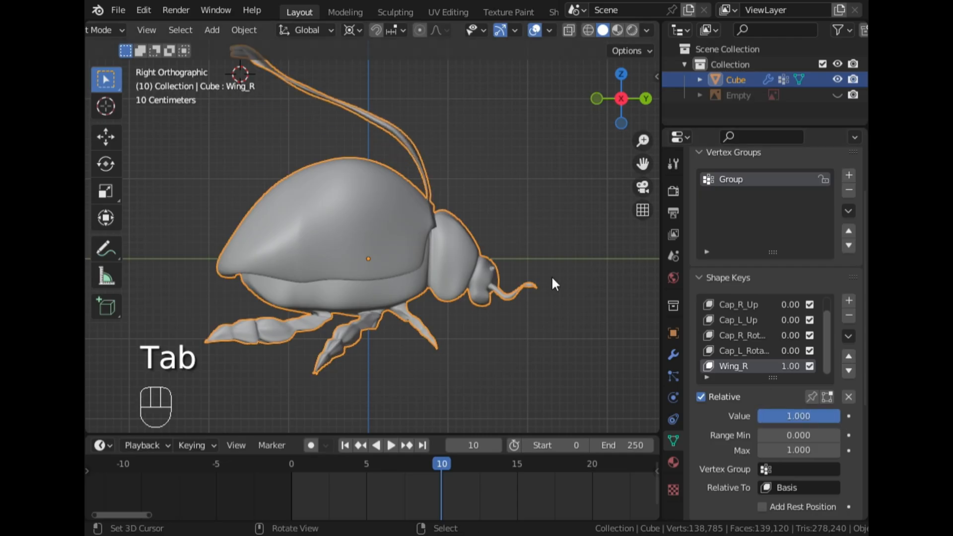
middle_drag(552, 276, 412, 264)
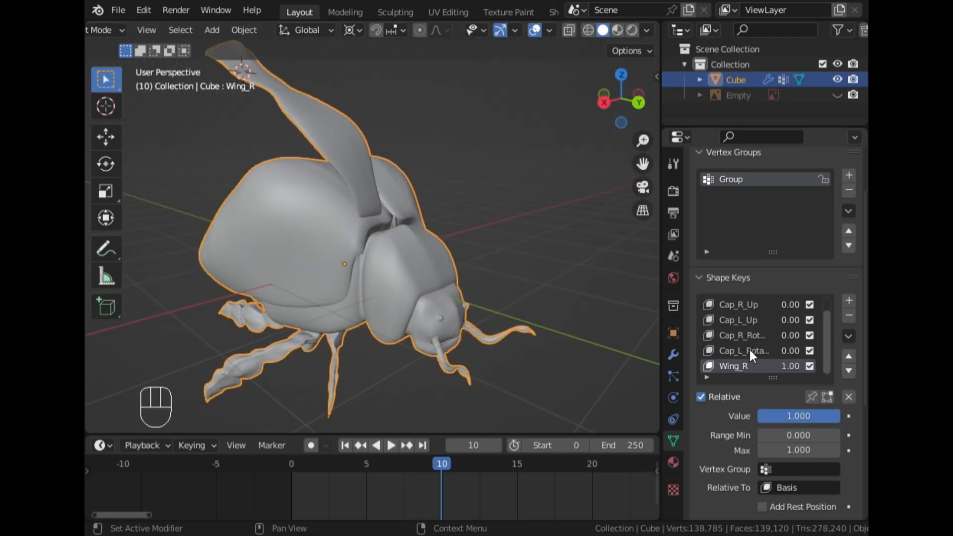
- Set the right cap's rotate shape key to 1 and check the raised wing against the opened cap
click(740, 334)
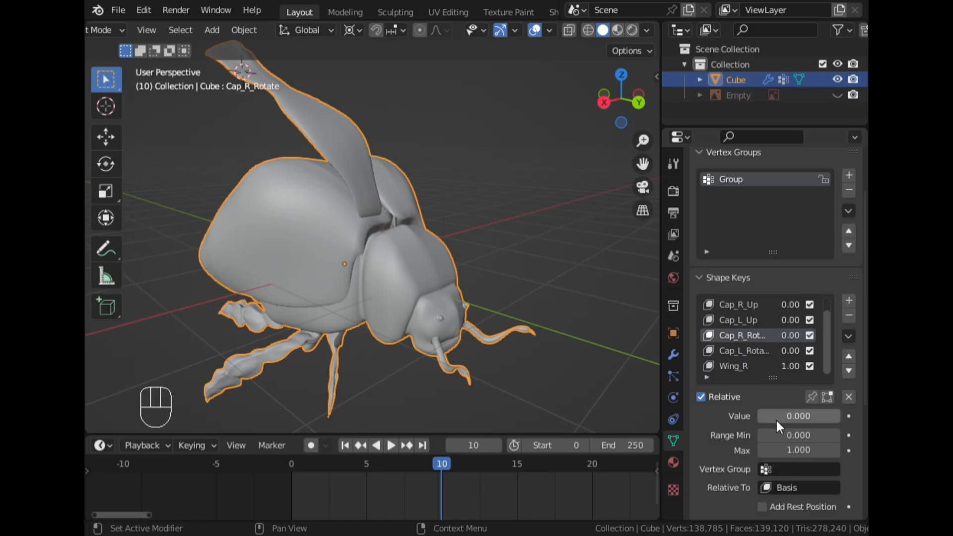
drag(776, 416, 844, 416)
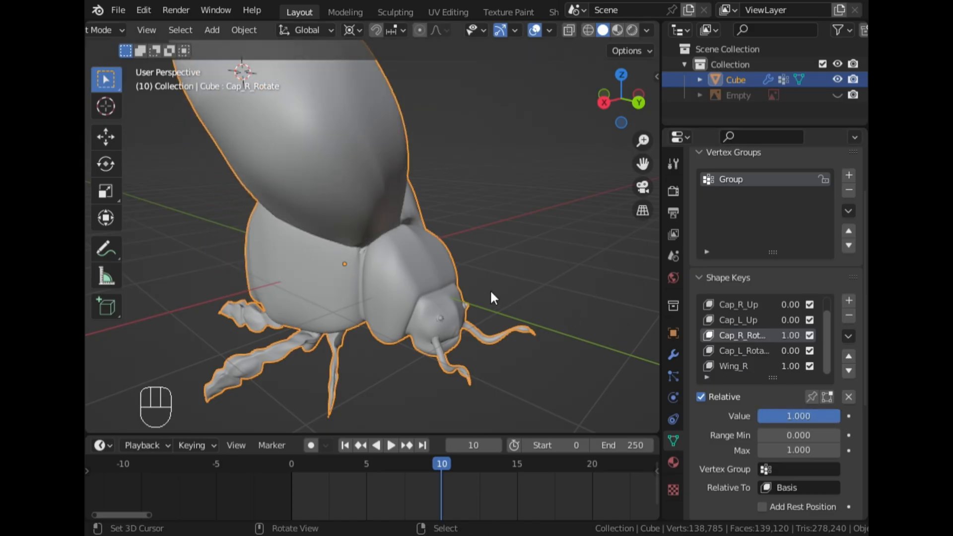
middle_drag(490, 290, 518, 268)
scroll(332, 230, down, 2)
scroll(430, 248, down, 4)
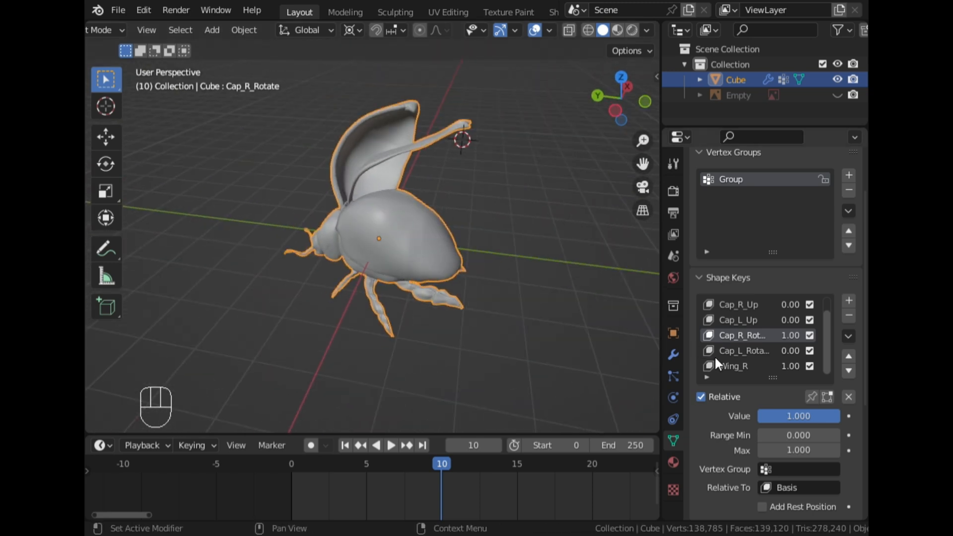
- Make Wing_R the active shape key and switch the isolated wings to Sculpt Mode
click(733, 366)
key(Tab)
middle_drag(293, 230, 421, 208)
key(ctrl+Tab)
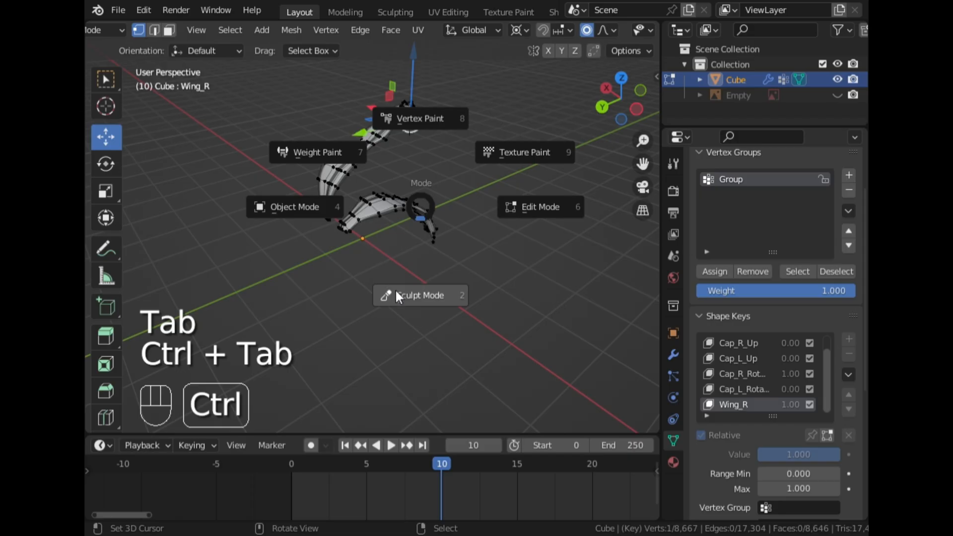
click(333, 272)
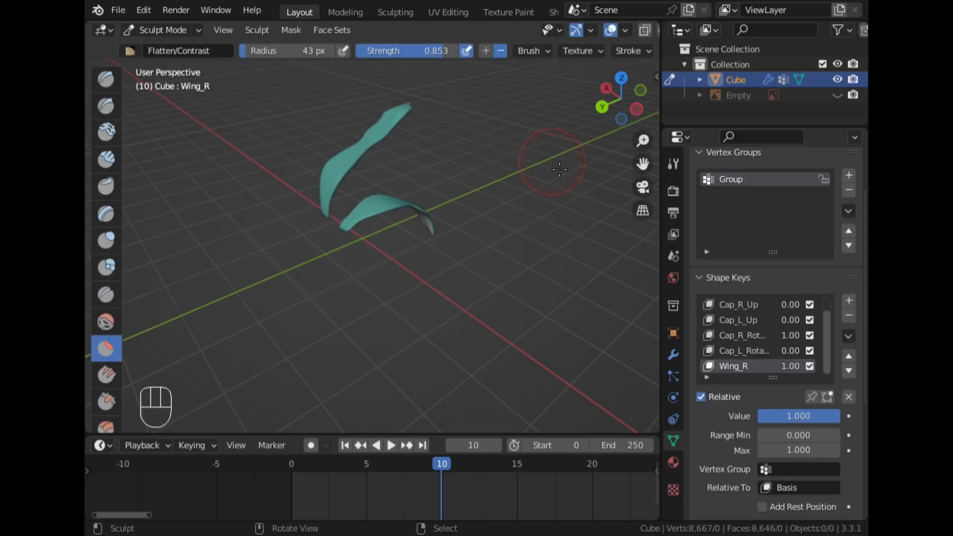
- Brush over the raised right wing near its root with the Flatten/Contrast brush
key(ctrl+Tab)
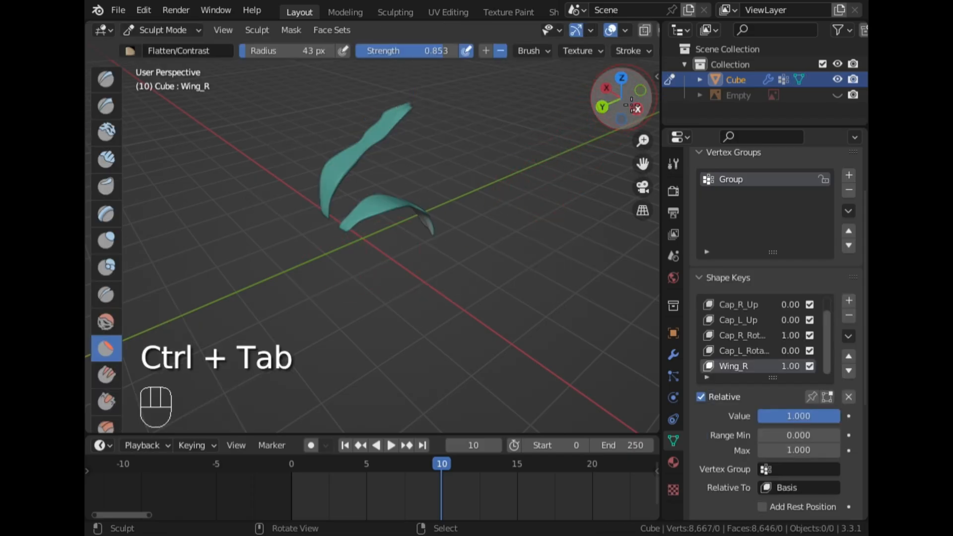
click(641, 90)
click(645, 99)
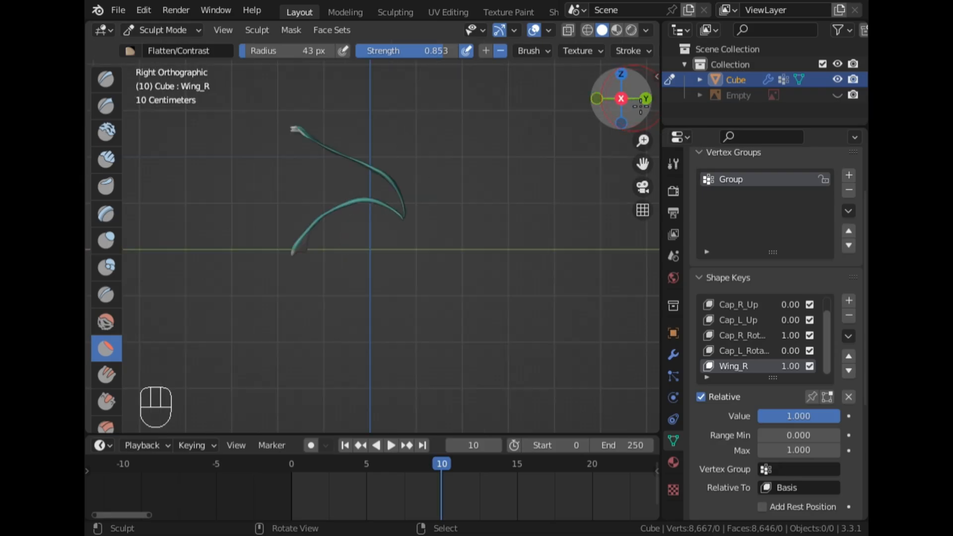
middle_drag(475, 156, 261, 242)
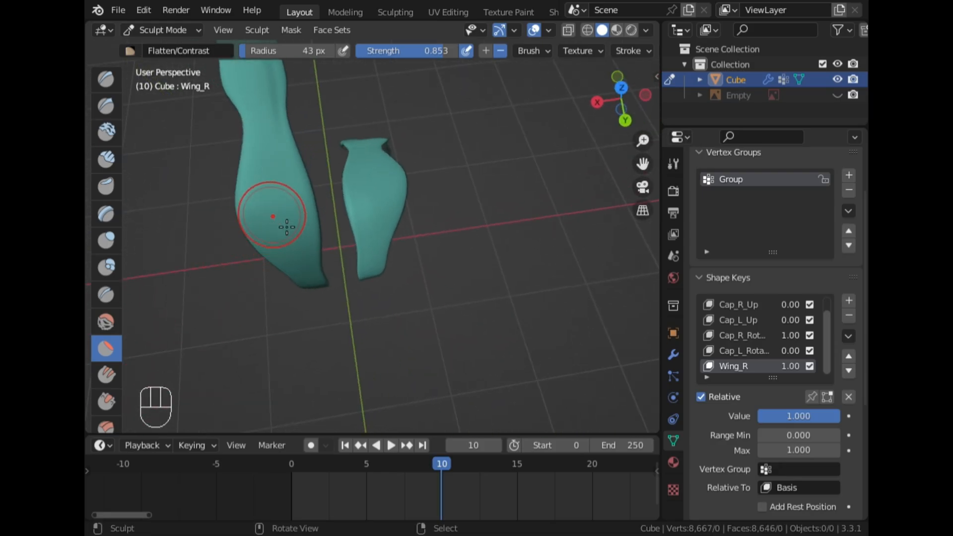
drag(283, 242, 262, 203)
middle_drag(228, 314, 323, 275)
- Return to Edit Mode in right view and try moving a vertex at the wing's bend with a proportional size of about 1.33 m
click(609, 113)
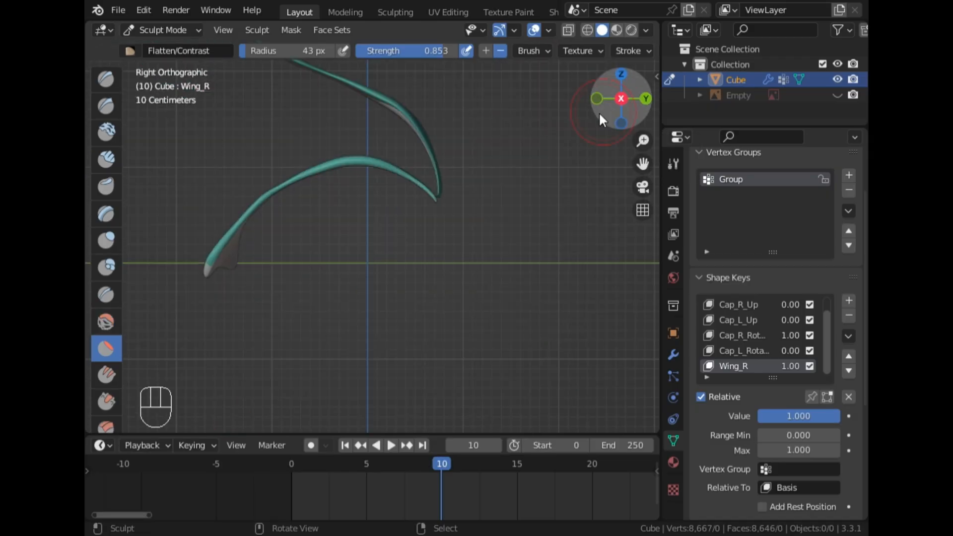
key(Tab)
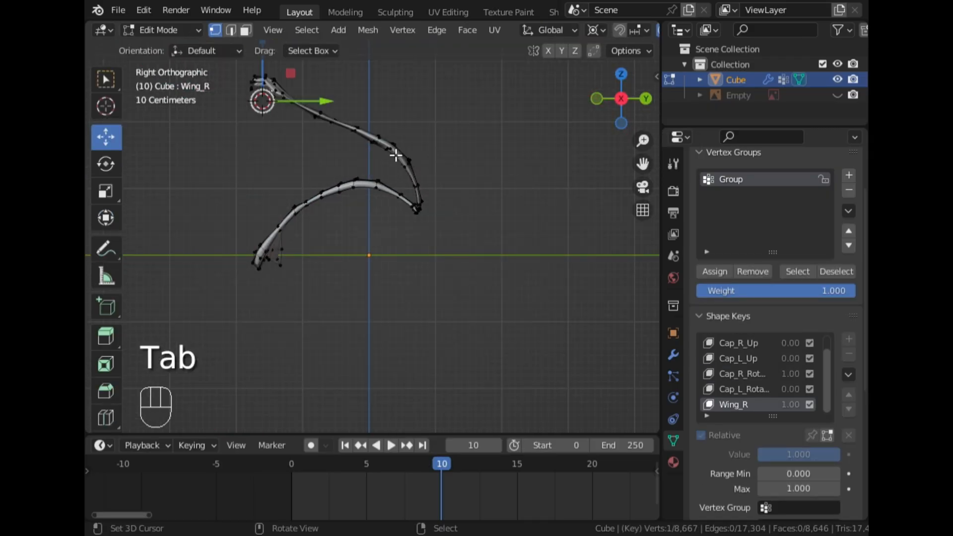
click(389, 148)
key(g)
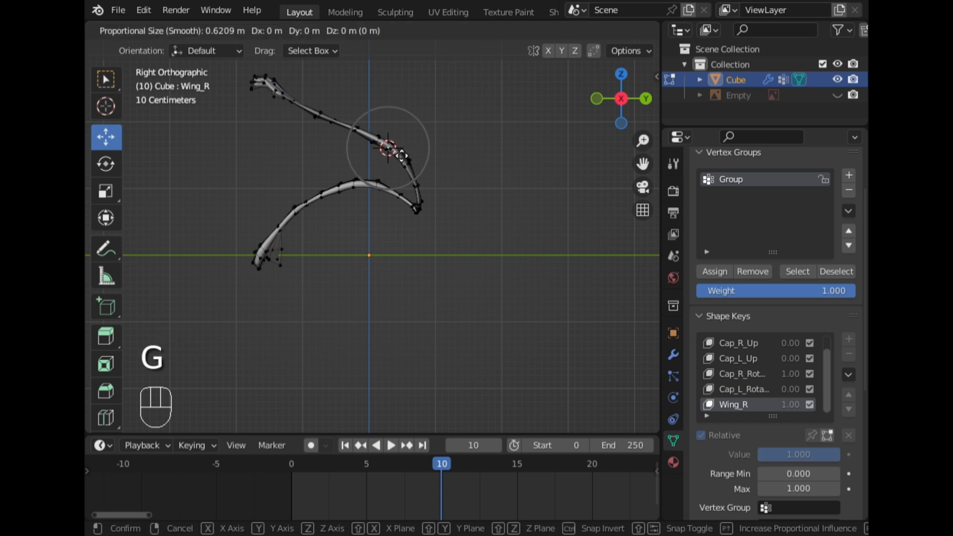
scroll(394, 162, down, 8)
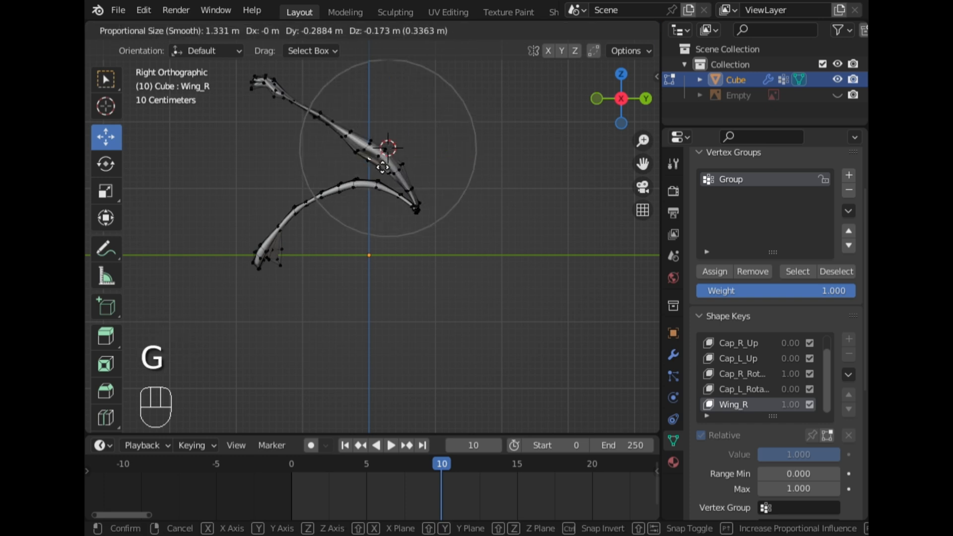
right_click(382, 144)
- Select the edge loop across the right wing's bend and move it about 0.3 m rearward and 0.09 m down with proportional editing
middle_drag(430, 137, 362, 201)
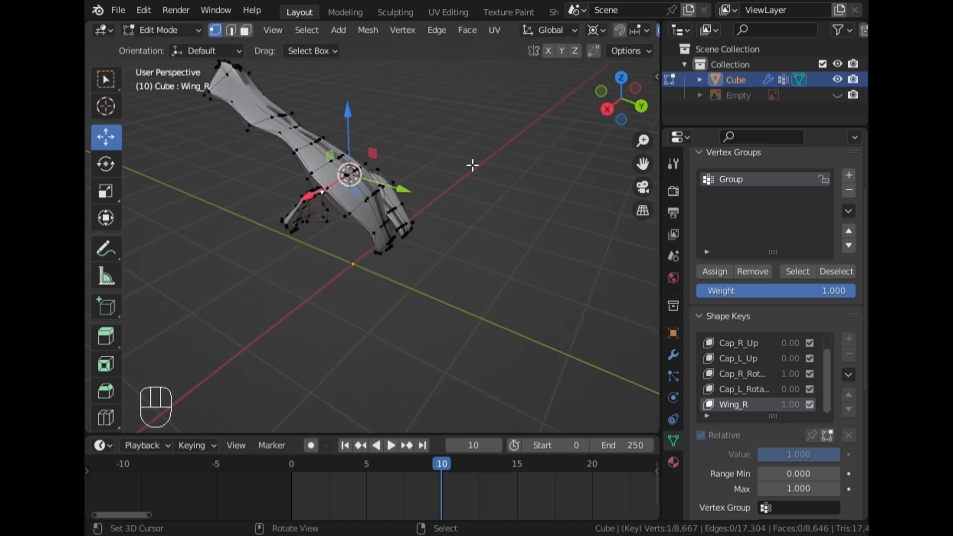
middle_drag(472, 163, 365, 204)
alt+click(329, 193)
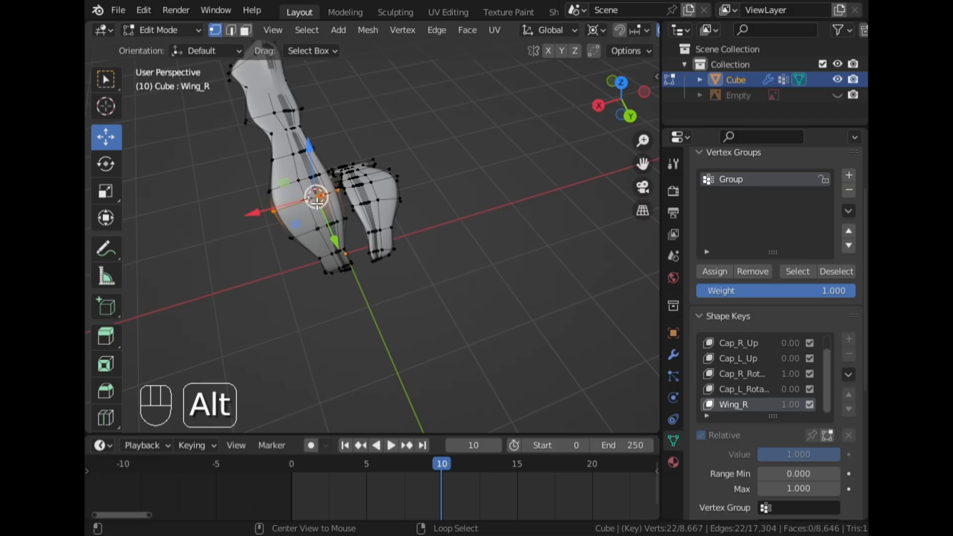
click(599, 105)
key(g)
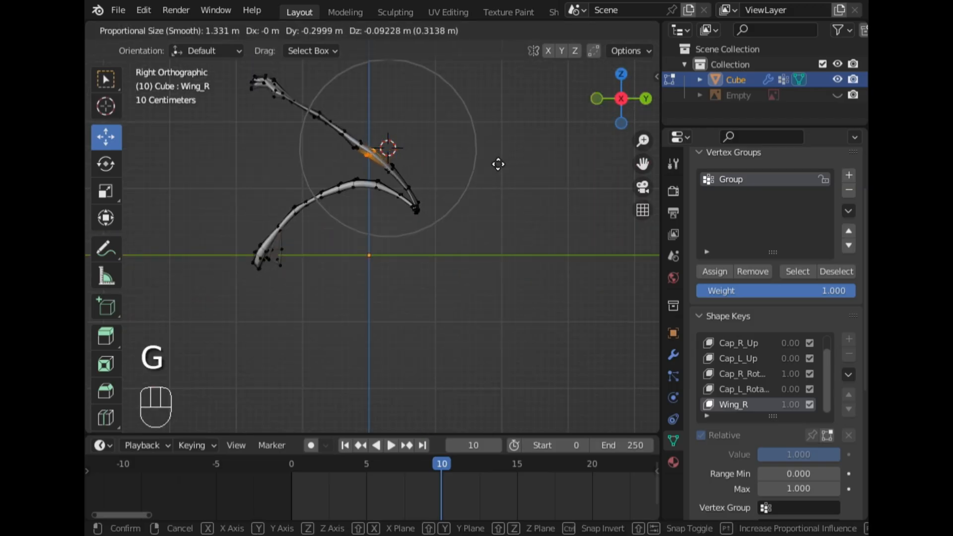
click(496, 164)
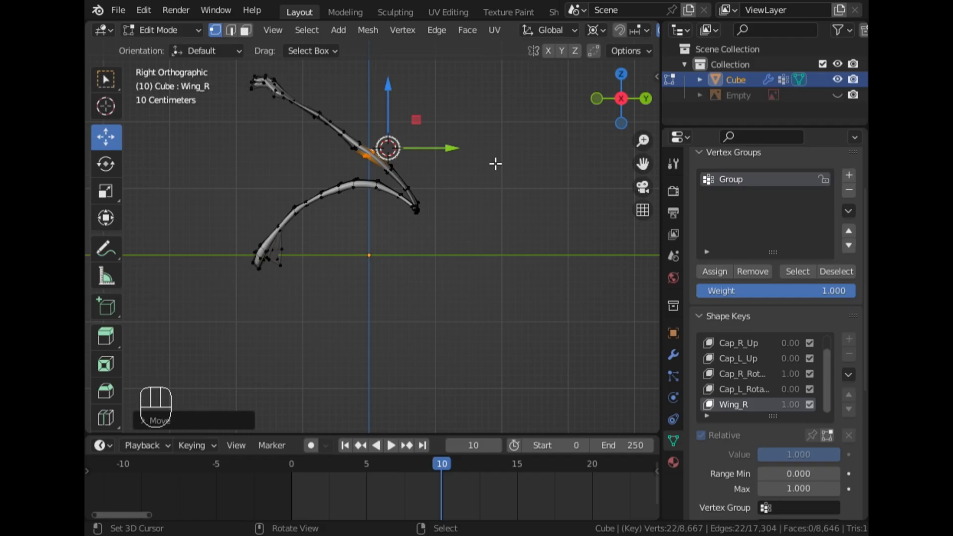
- Return to Object Mode and check the unfolded right wing against the opened cap from the side and rear
key(Tab)
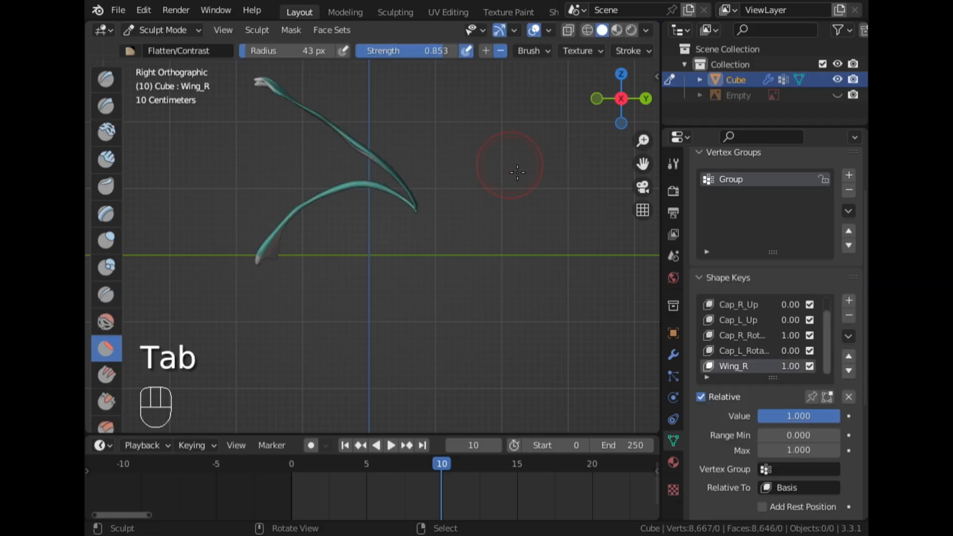
key(ctrl+Tab)
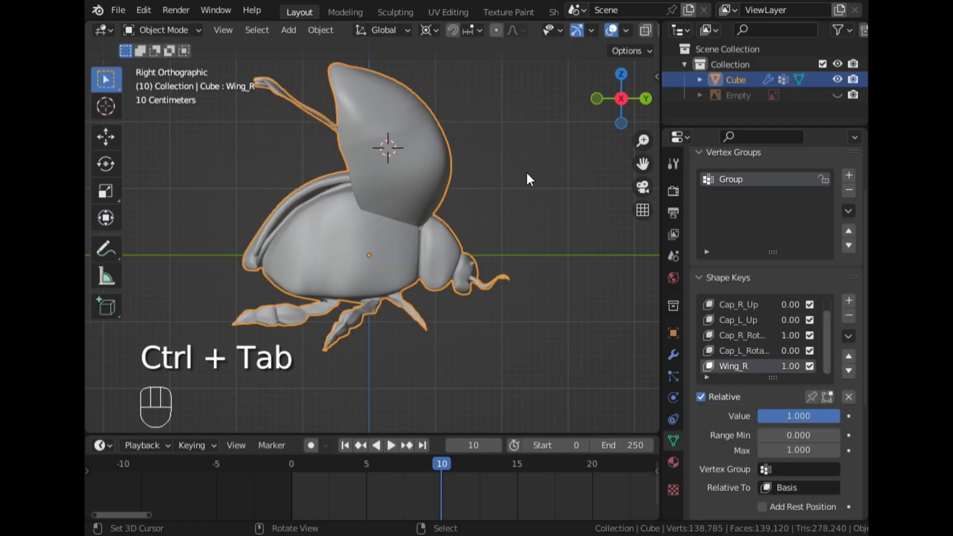
middle_drag(527, 174, 95, 225)
click(593, 101)
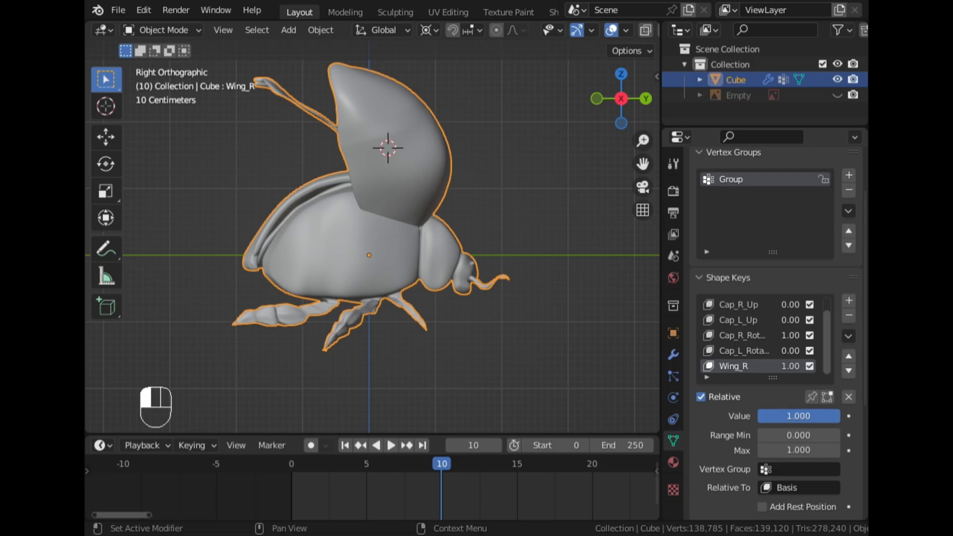
mouse_move(837, 416)
mouse_down()
mouse_move(760, 416)
mouse_move(838, 416)
mouse_up()
scroll(346, 214, down, 3)
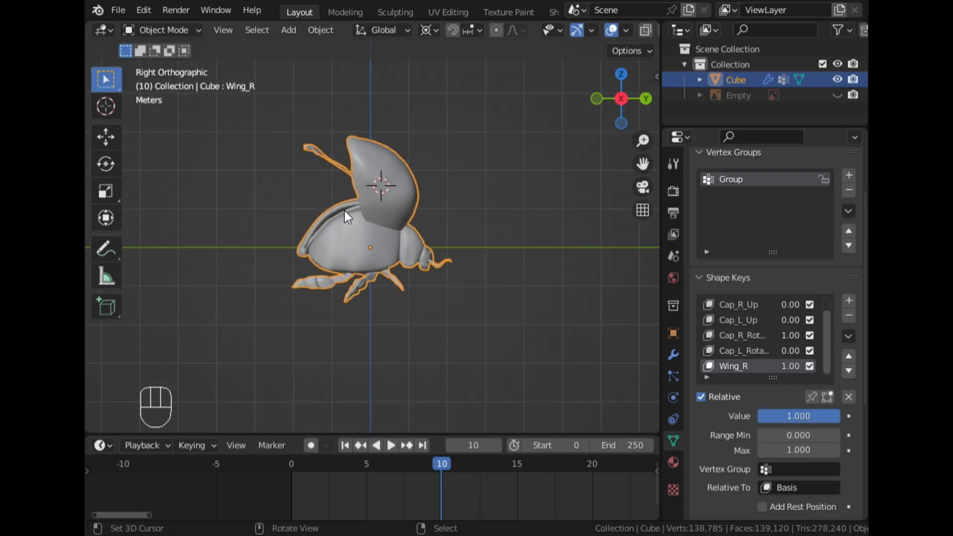
middle_drag(346, 215, 366, 215)
scroll(516, 243, up, 3)
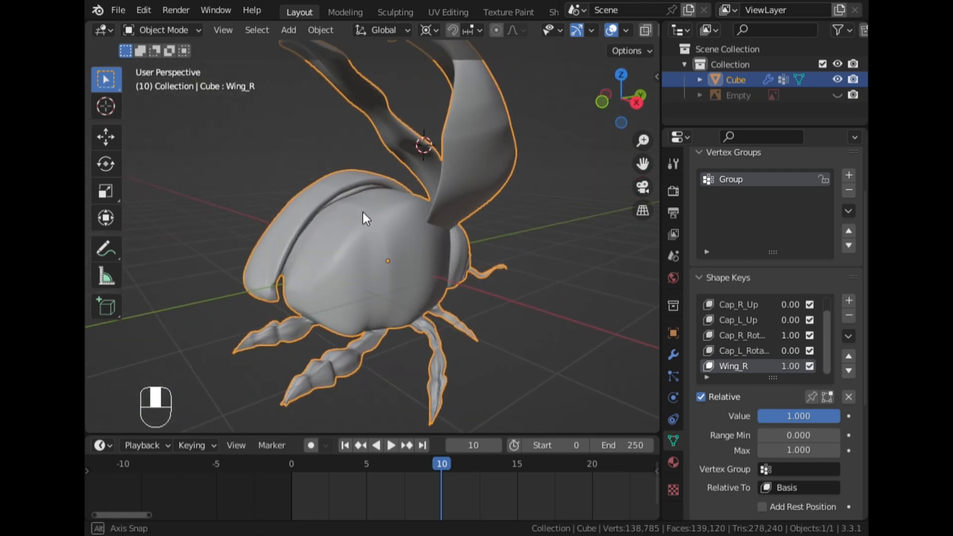
scroll(407, 223, up, 2)
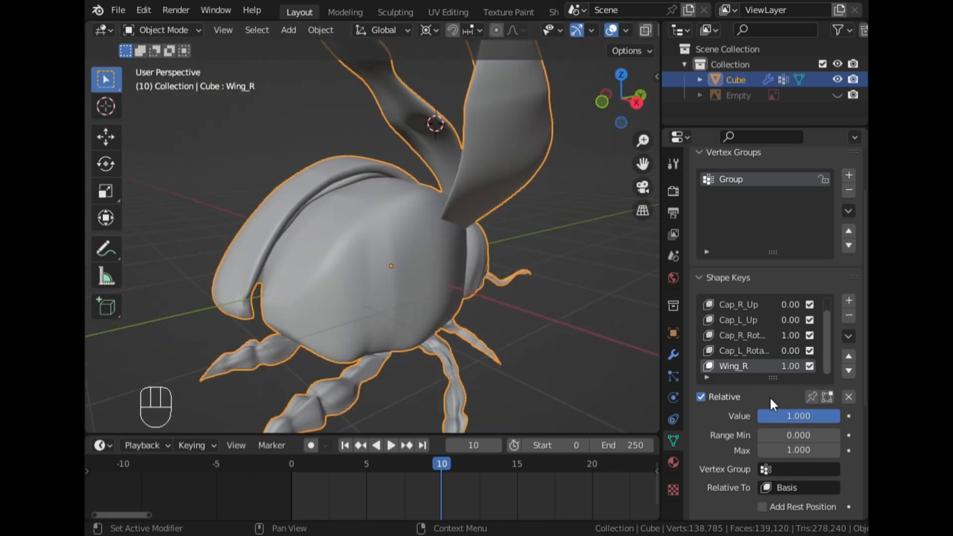
- Set the Wing_R shape key's maximum range to 2
scroll(432, 308, down, 4)
middle_drag(432, 309, 639, 285)
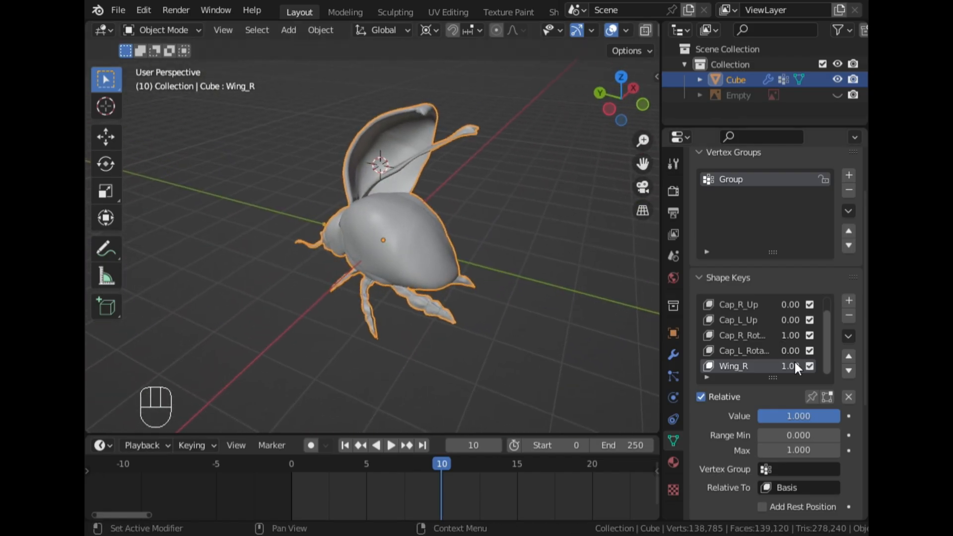
drag(802, 450, 801, 449)
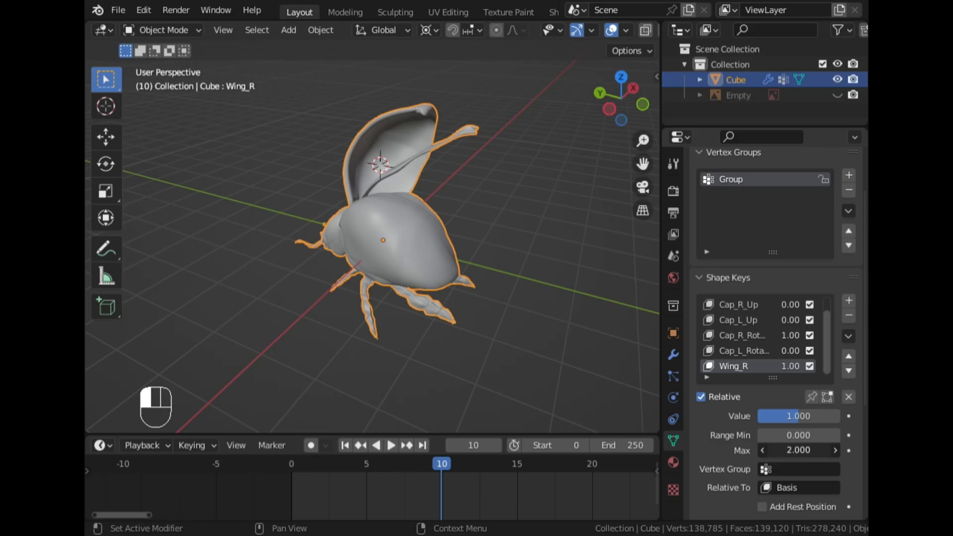
drag(802, 450, 799, 460)
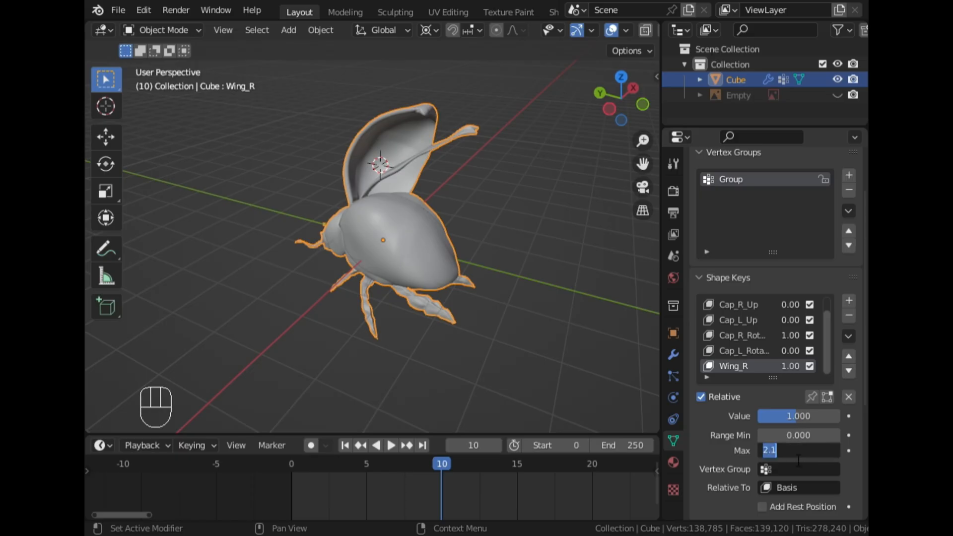
text(2)
key(Return)
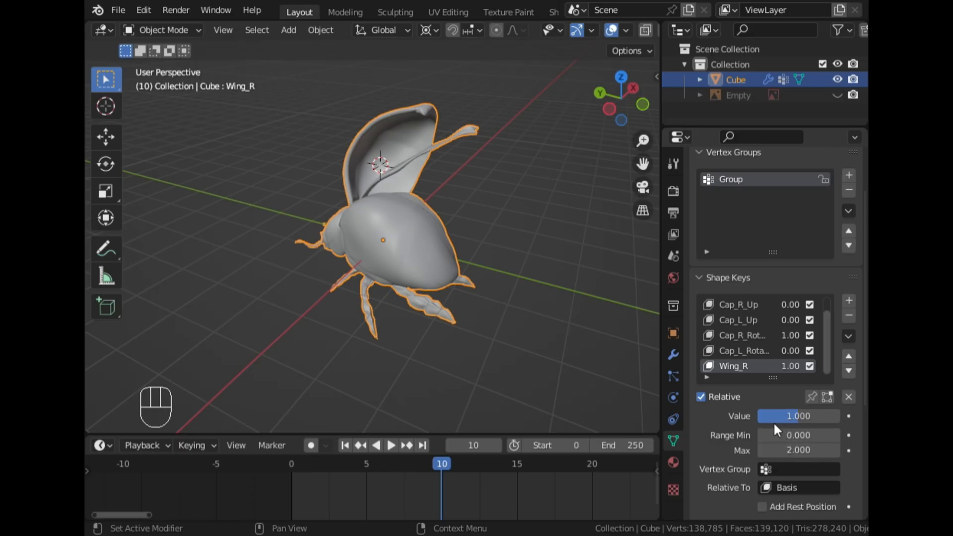
- Set the Wing_R shape key's maximum range to 1 and its value to 1
drag(776, 417, 735, 417)
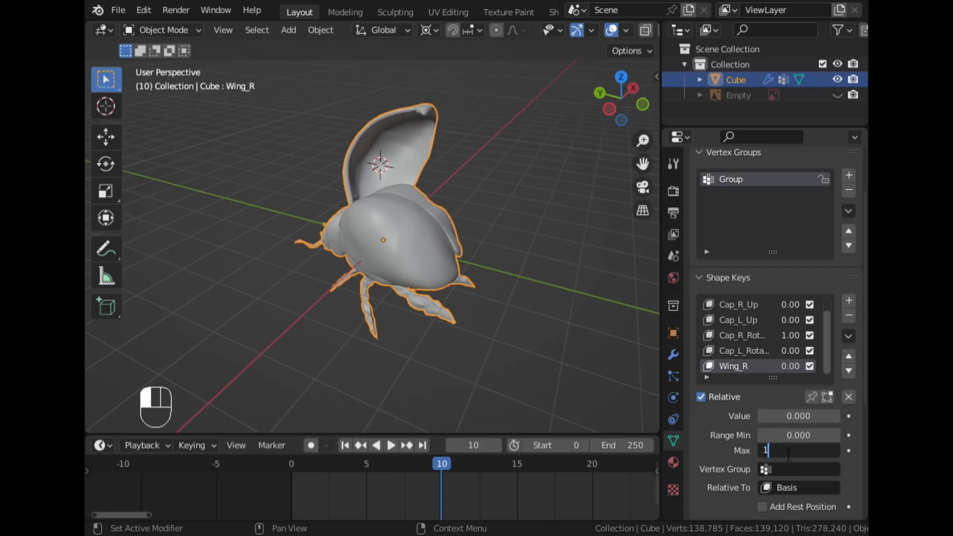
click(789, 451)
text(1)
key(Return)
scroll(548, 234, down, 2)
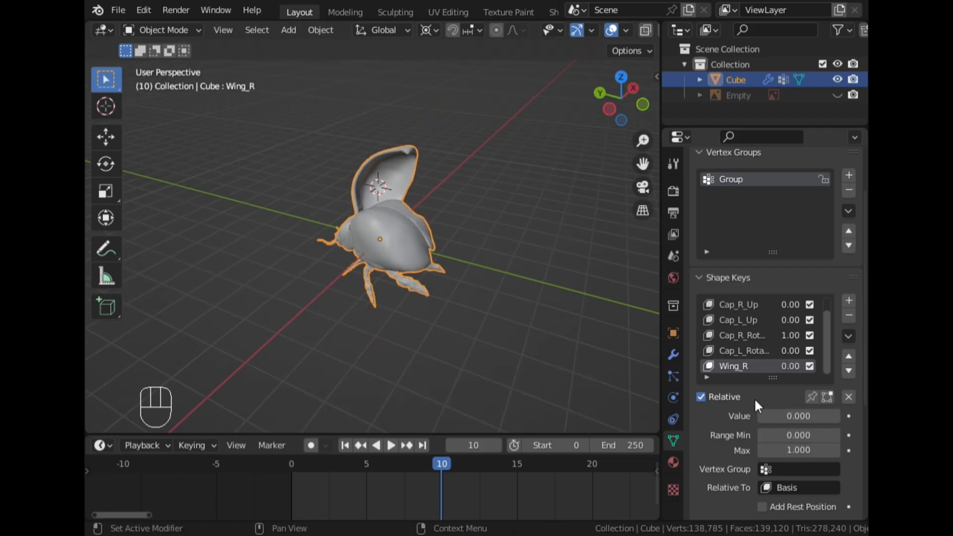
drag(775, 417, 814, 416)
- Switch to the right orthographic view and rename the Wing_R shape key as Wing_R_1
middle_drag(517, 231, 320, 176)
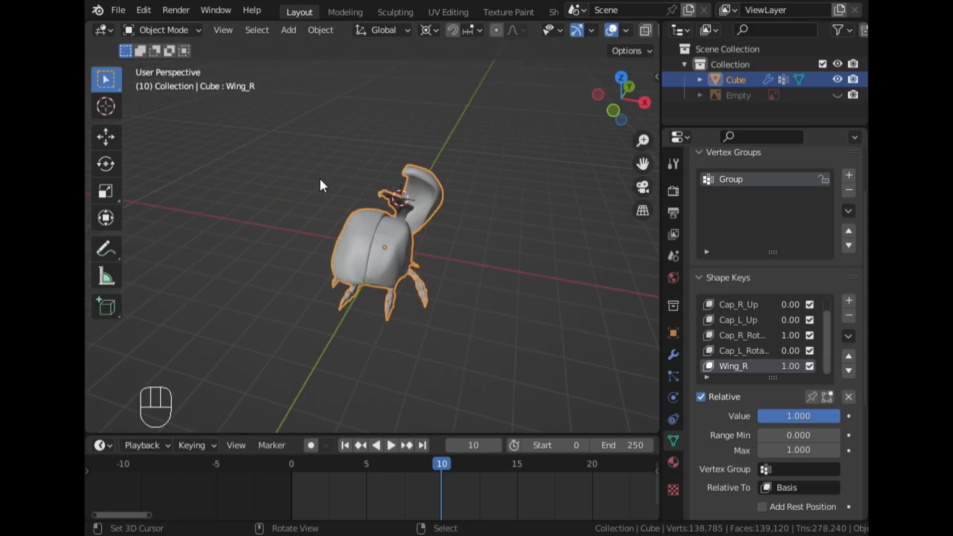
click(645, 102)
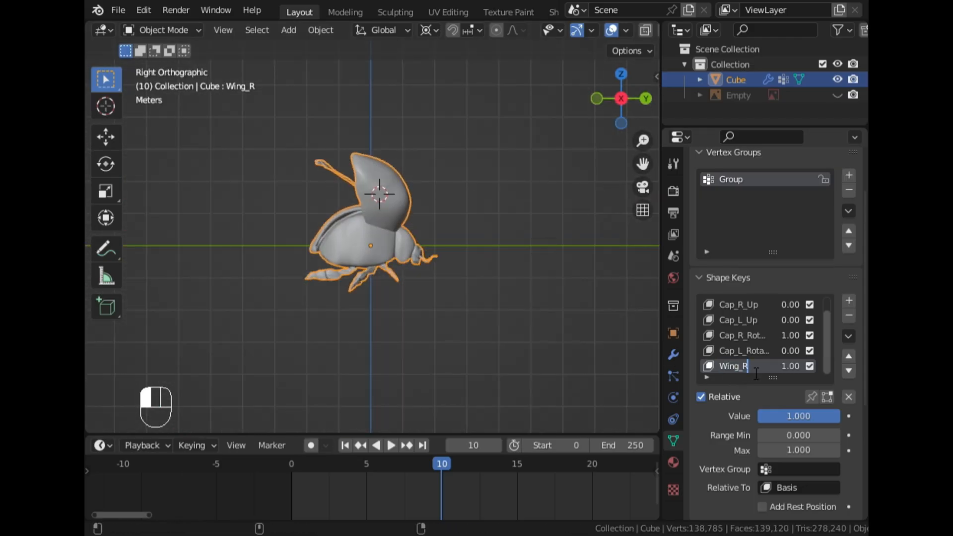
text(_1)
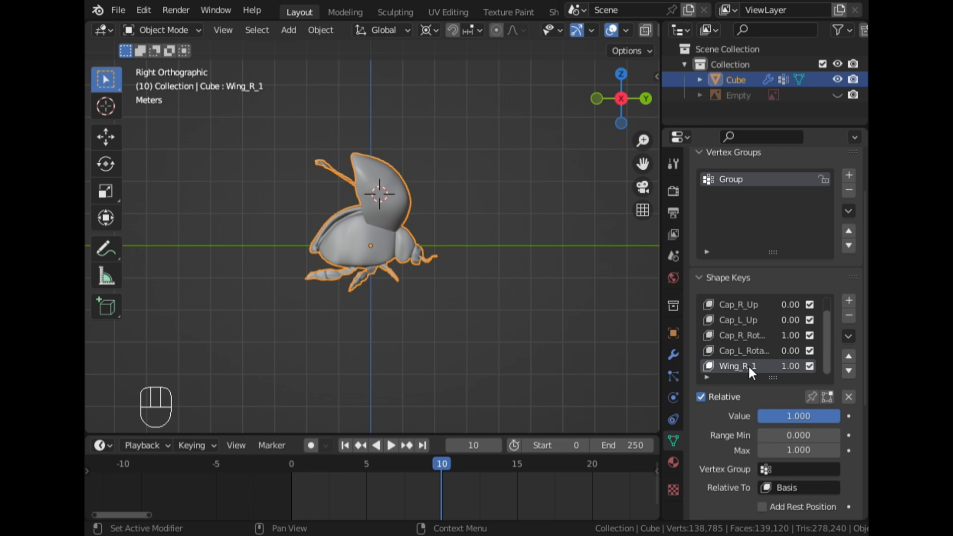
scroll(430, 208, up, 2)
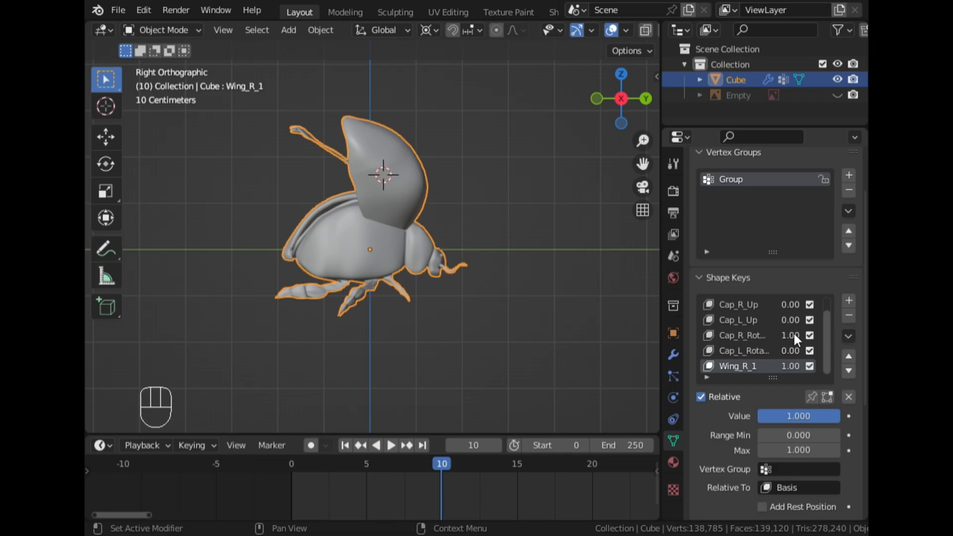
- Set Cap_R_Rotate to 0 and create a new shape key from the current mix with Wing_R_1 at 1
click(755, 338)
drag(814, 416, 769, 417)
click(764, 367)
click(849, 336)
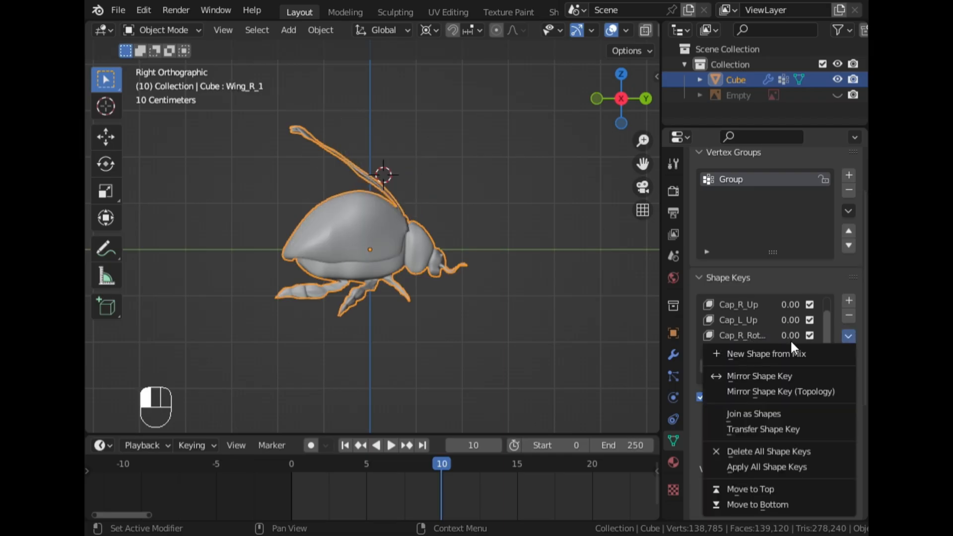
click(735, 354)
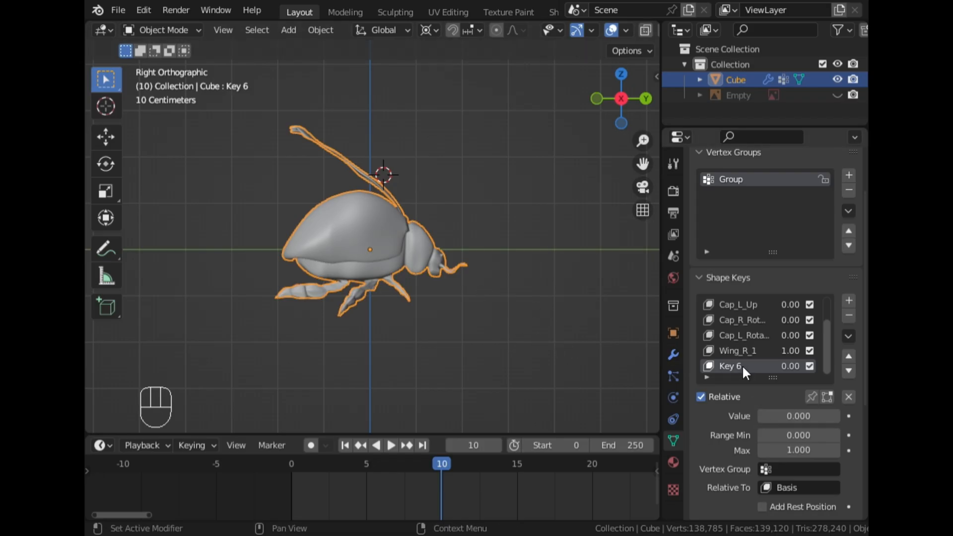
- Set Wing_R_1's value to 0 and the new Key 6 shape key's value to 1
click(743, 352)
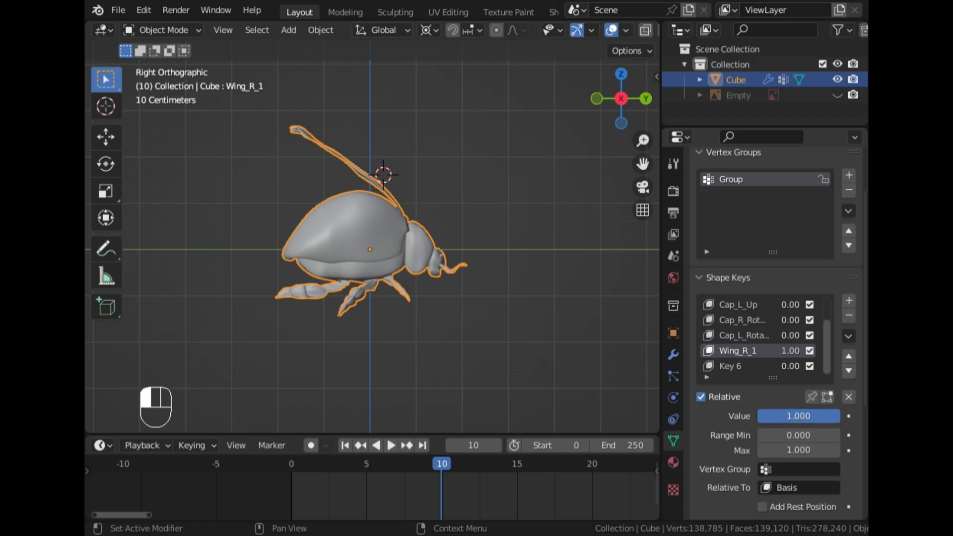
drag(794, 416, 839, 416)
click(735, 366)
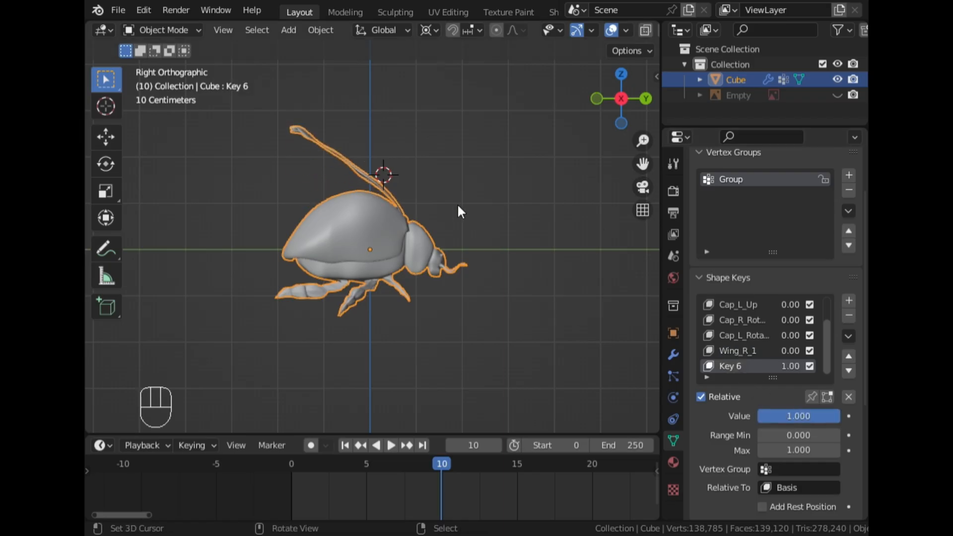
- In Edit Mode, rotate the linked right wing about 30 degrees downward around the 3D cursor at its root, with a proportional size of about 0.32 m
key(Tab)
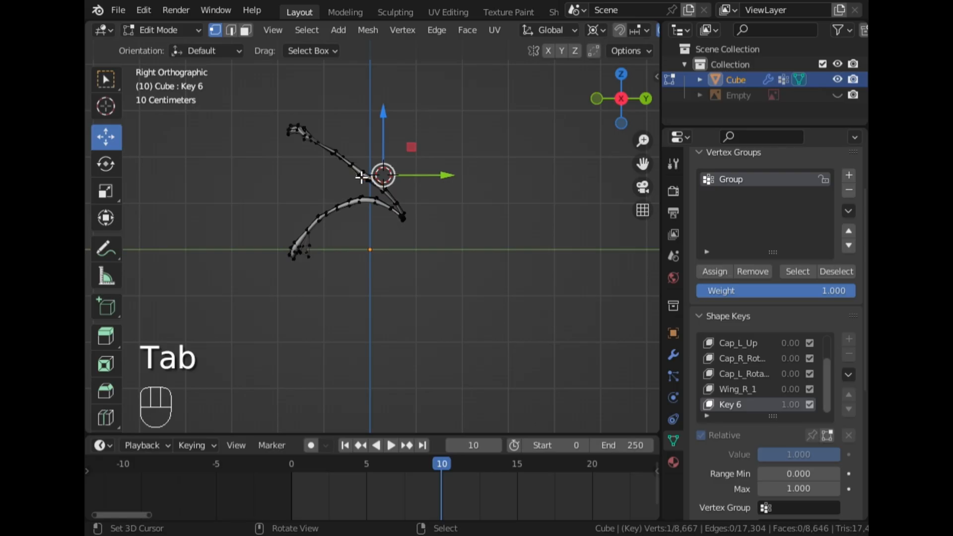
key(l)
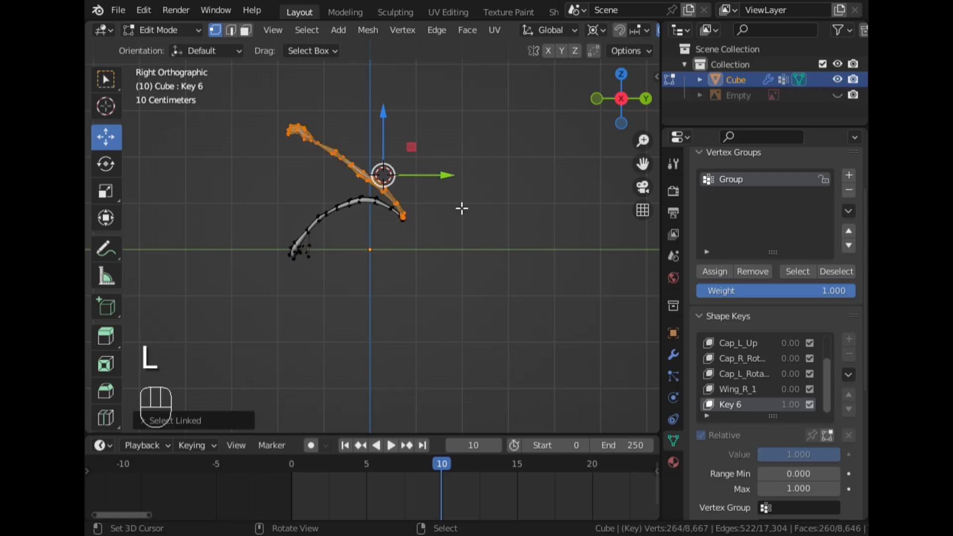
click(407, 220)
key(r)
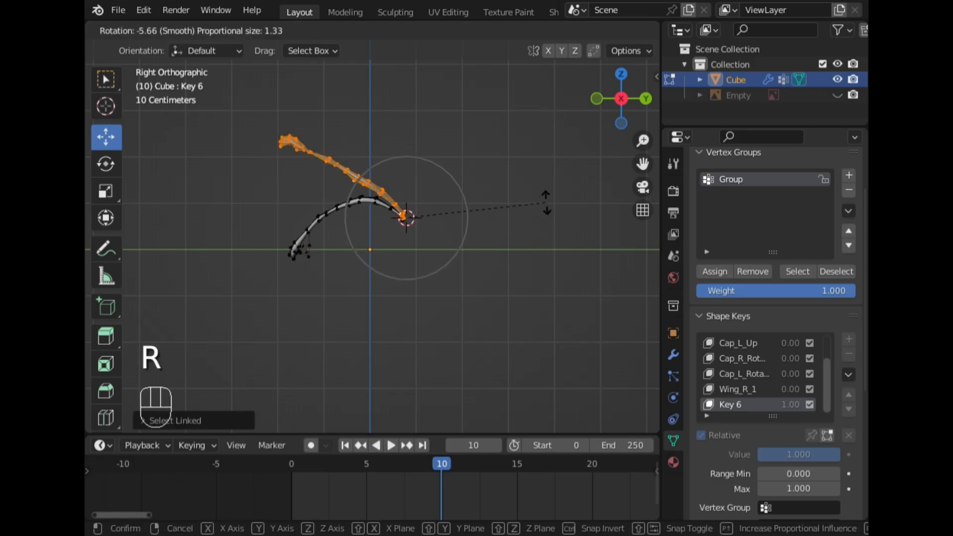
scroll(531, 160, up, 5)
scroll(530, 160, up, 8)
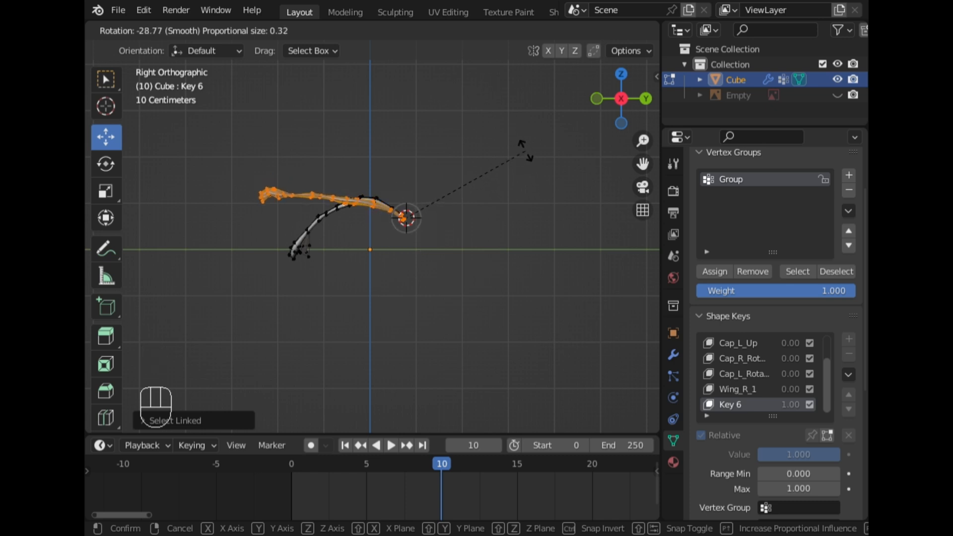
click(524, 148)
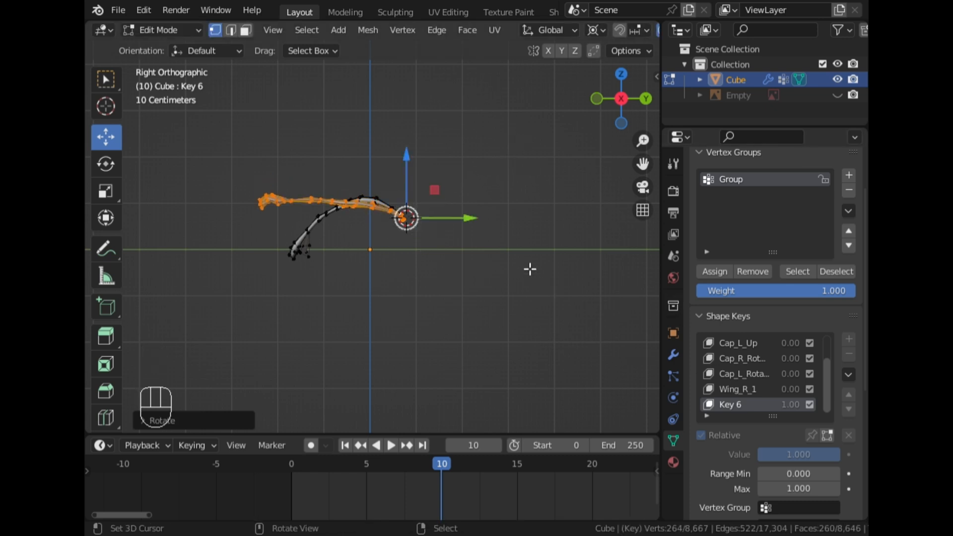
- Return to Object Mode and set Cap_R_Rotate to 1 to check the lowered right wing against the opened cap
key(Tab)
middle_drag(337, 216, 433, 256)
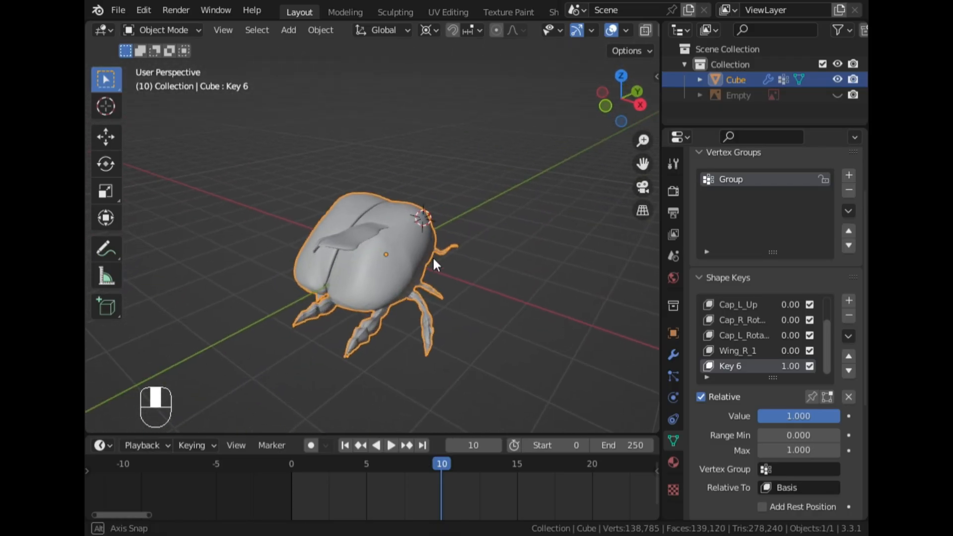
click(743, 320)
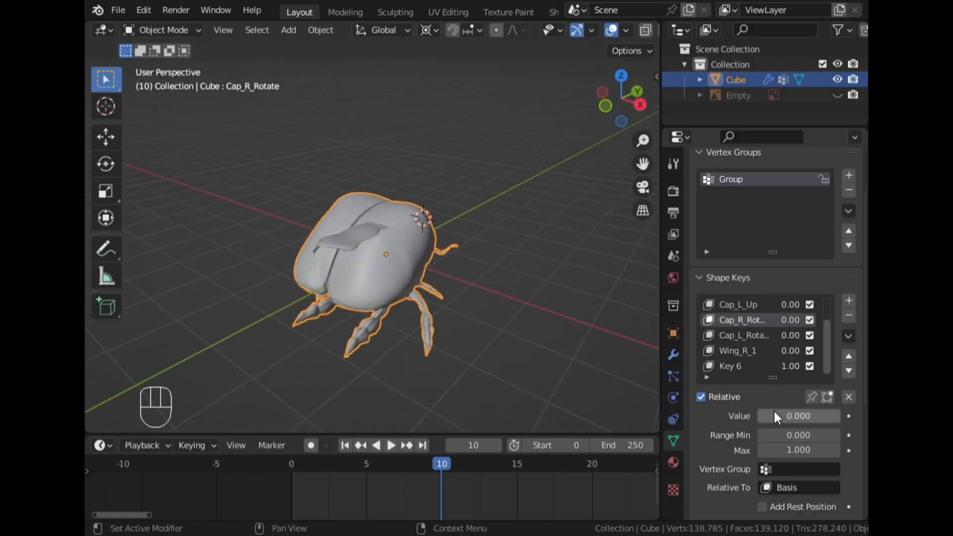
drag(774, 416, 843, 417)
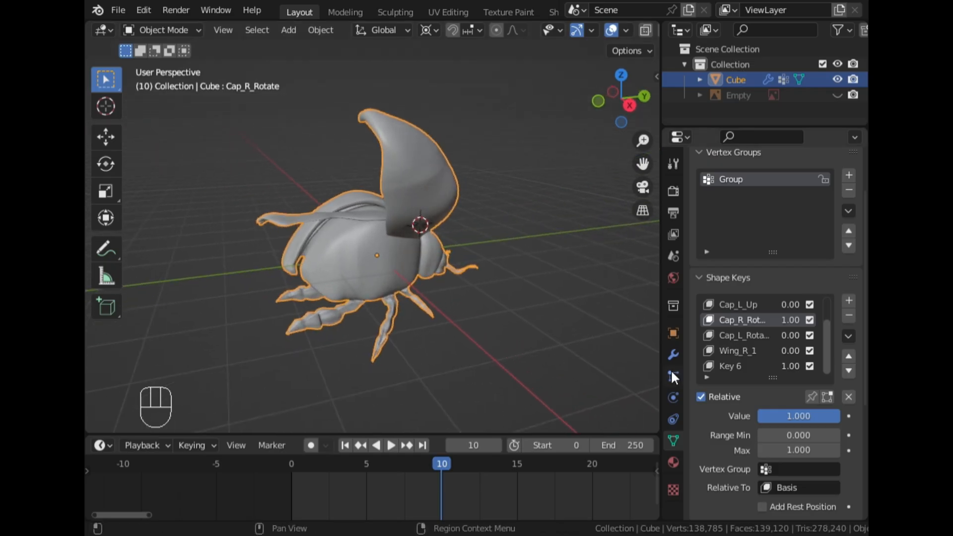
middle_drag(531, 344, 499, 341)
- Rename the Key 6 shape key as Wing_R_2
double_click(751, 370)
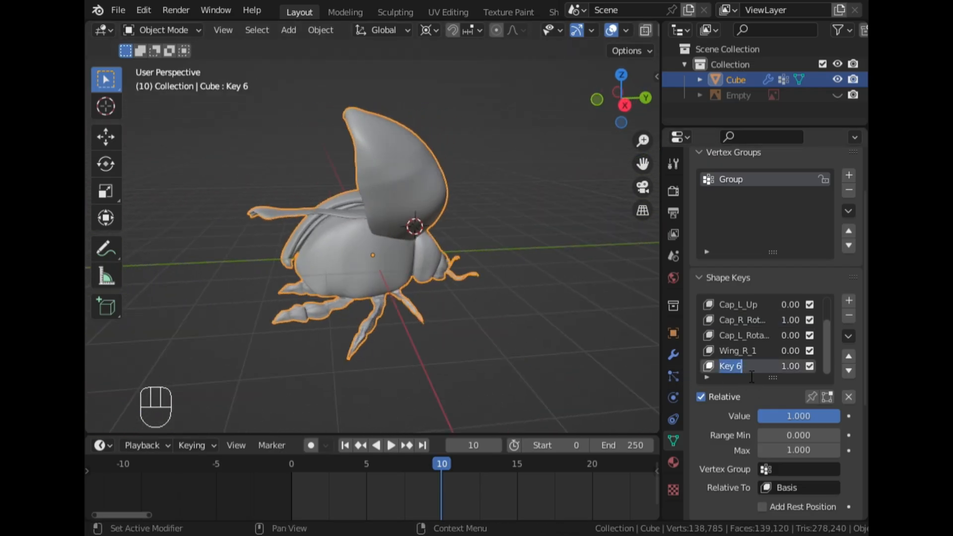
text(W)
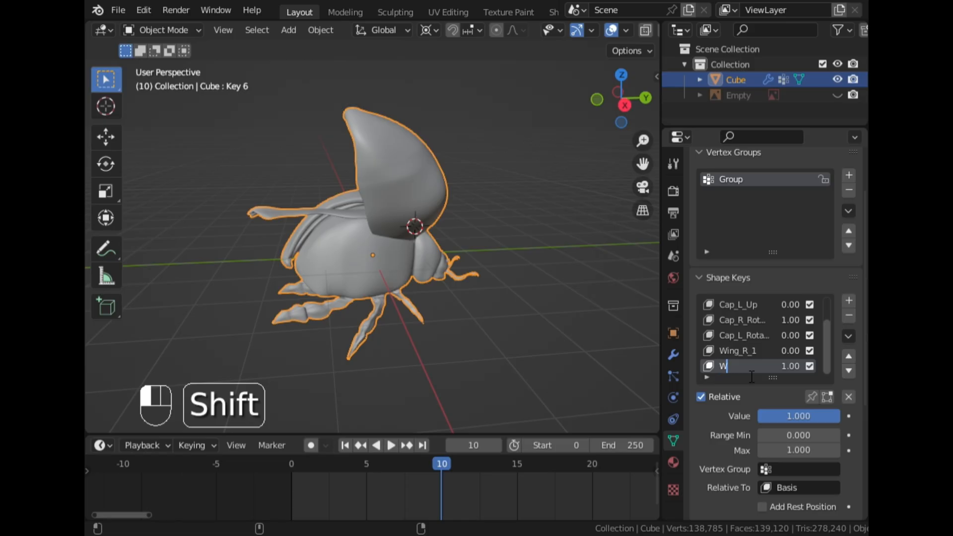
text(ing_R)
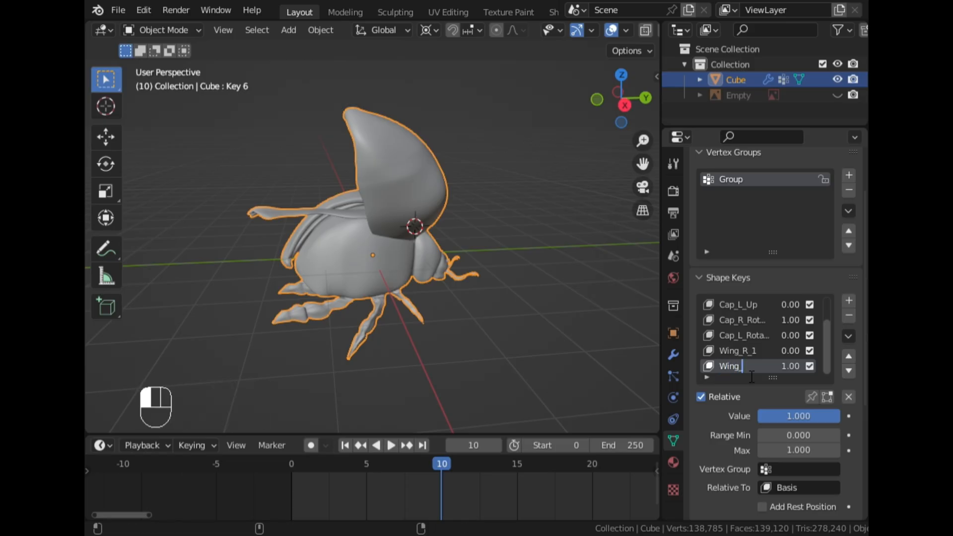
text(_2)
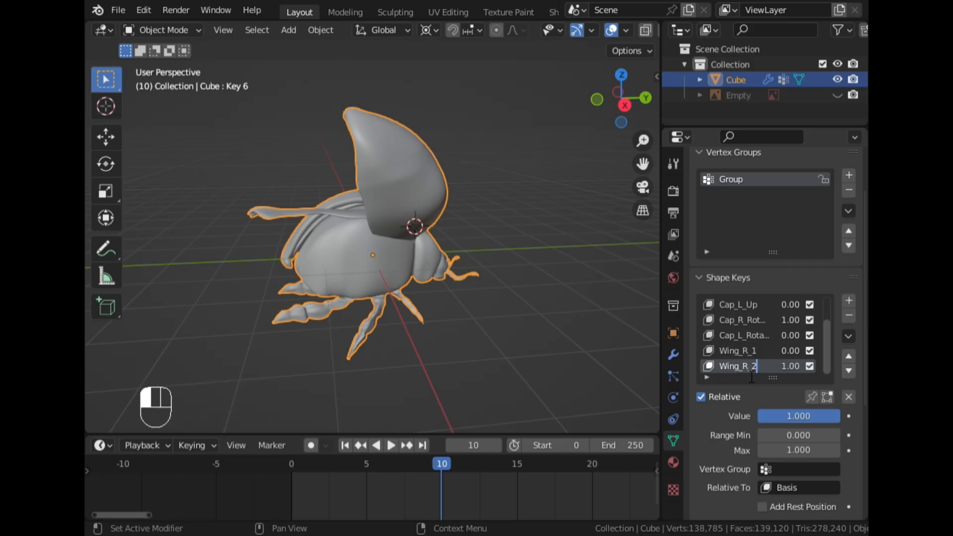
click(752, 377)
- Reset the Wing_R_2 and Cap_R_Rotate shape key values to 0
drag(801, 417, 759, 416)
click(752, 321)
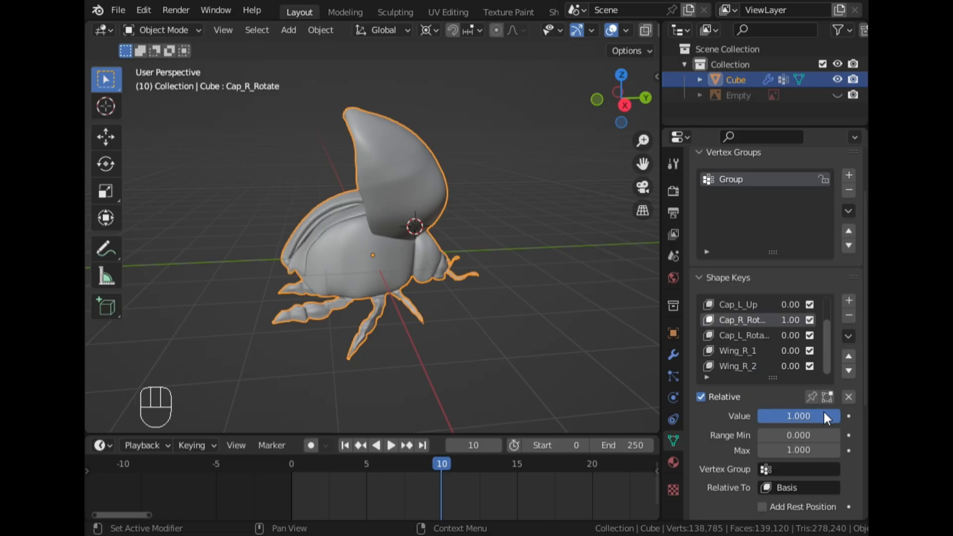
drag(823, 416, 760, 416)
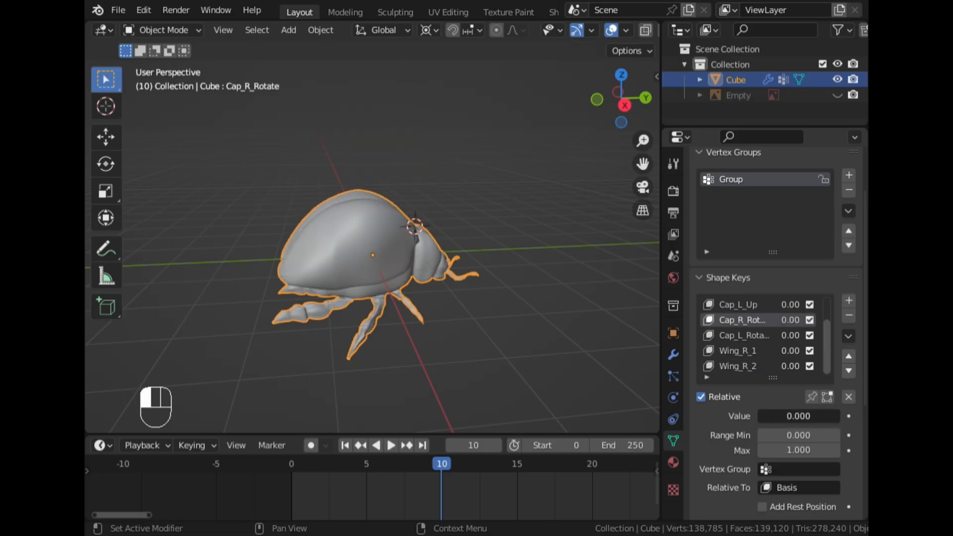
- Keyframe the Cap_R_Up shape key at value 0 on frame 0
click(291, 487)
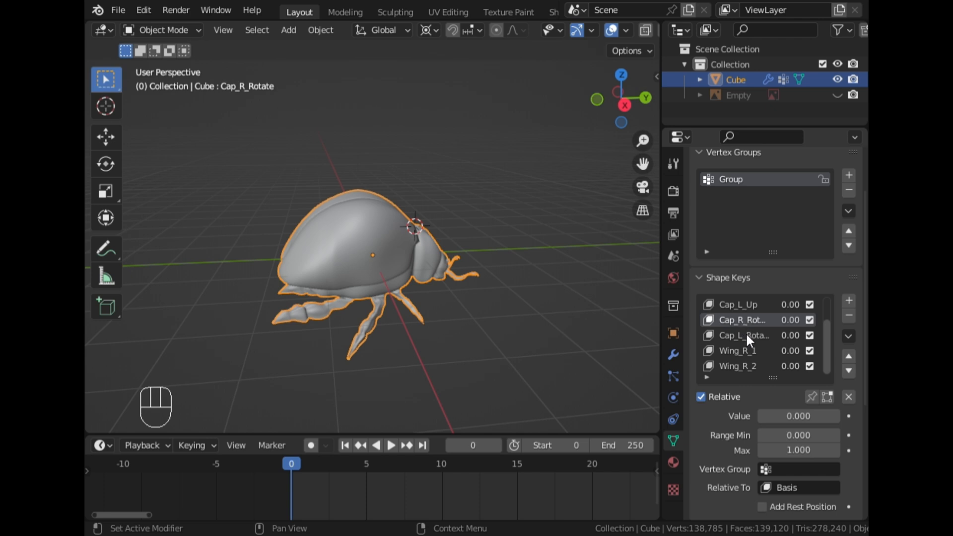
scroll(748, 328, up, 2)
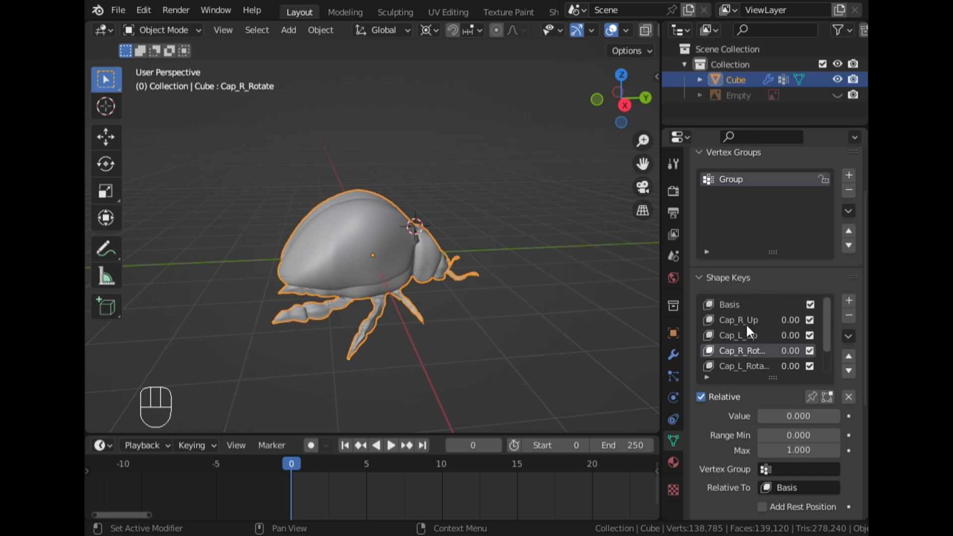
click(746, 321)
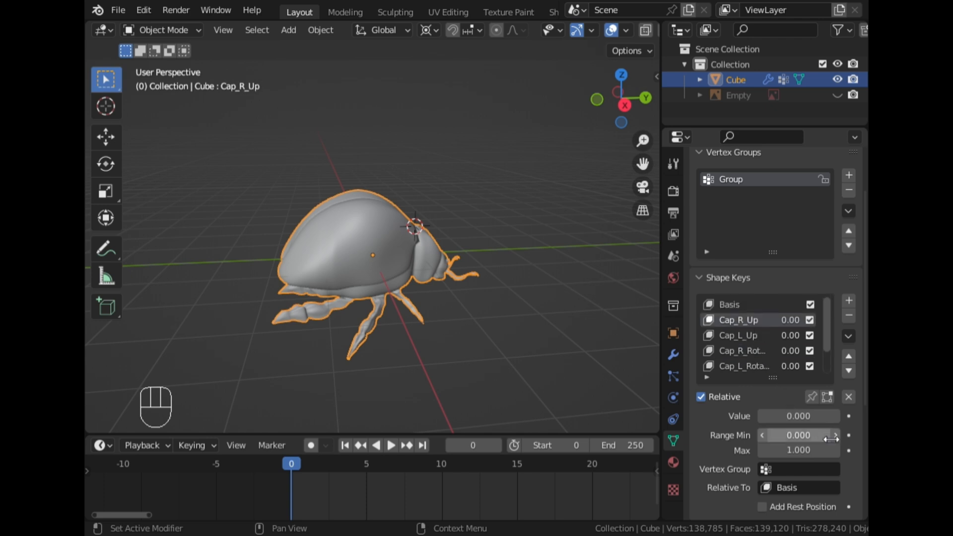
click(849, 417)
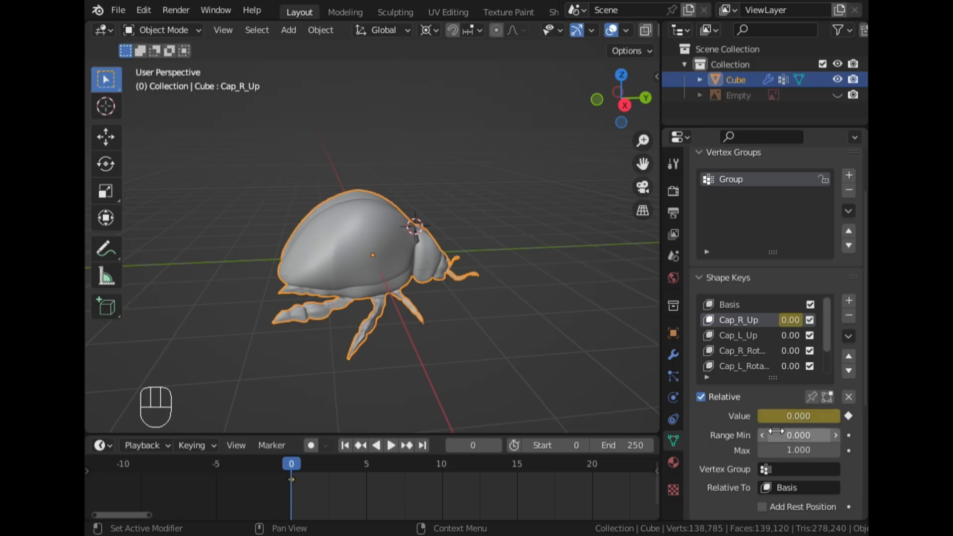
- On frame 5, keyframe Cap_R_Up at value 1 and Cap_R_Rotate at value 0
click(368, 490)
drag(819, 416, 845, 419)
click(848, 417)
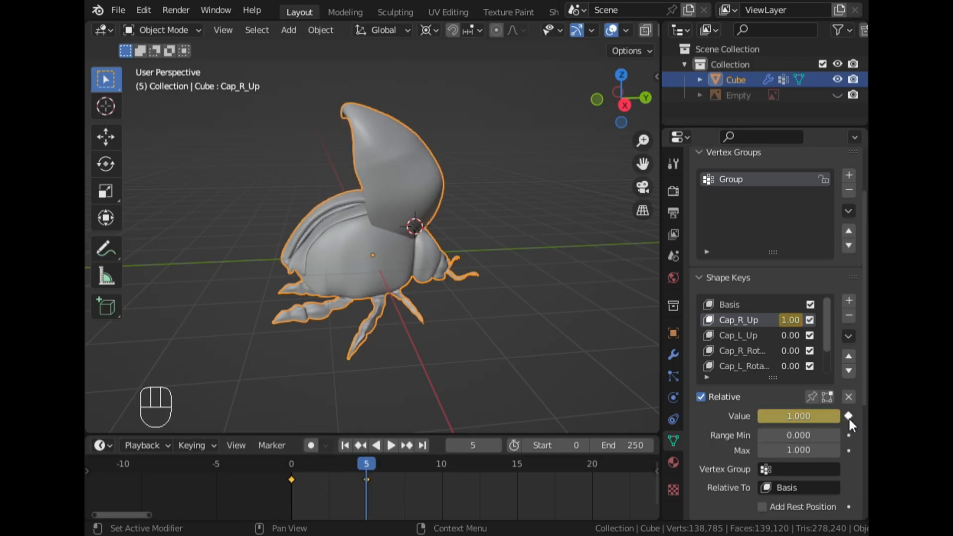
click(750, 351)
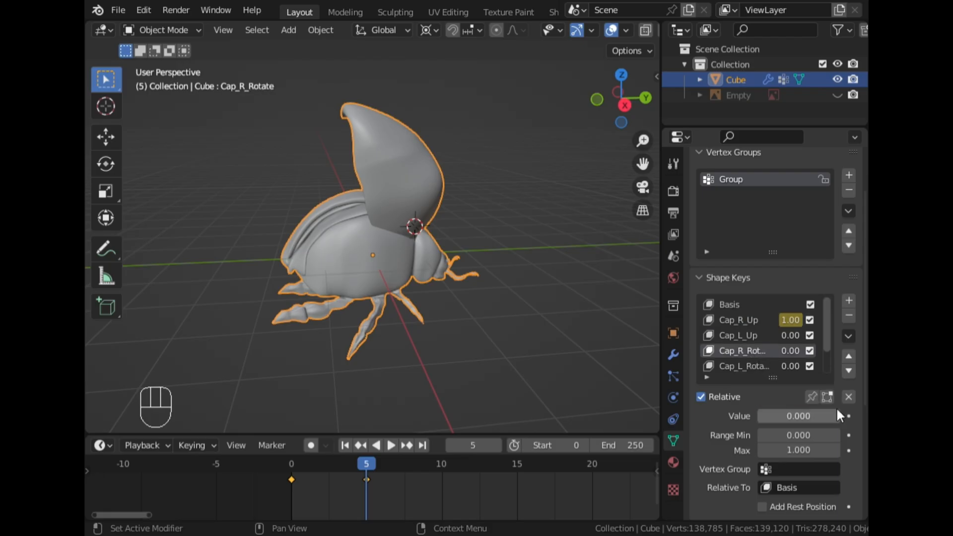
click(850, 416)
- On frame 10, keyframe Cap_R_Up at value 0 and Cap_R_Rotate at value 1
click(442, 470)
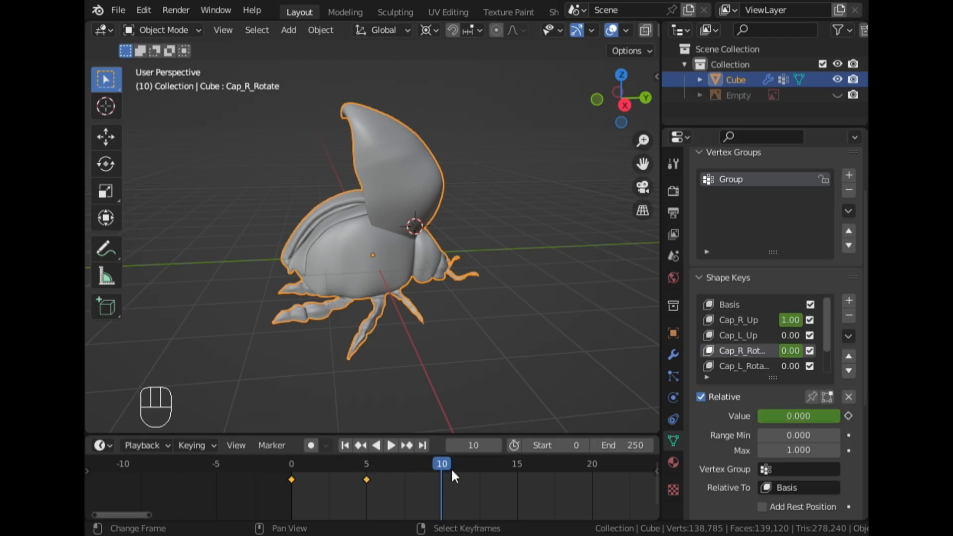
click(750, 321)
drag(816, 416, 846, 413)
click(847, 415)
click(749, 350)
click(847, 415)
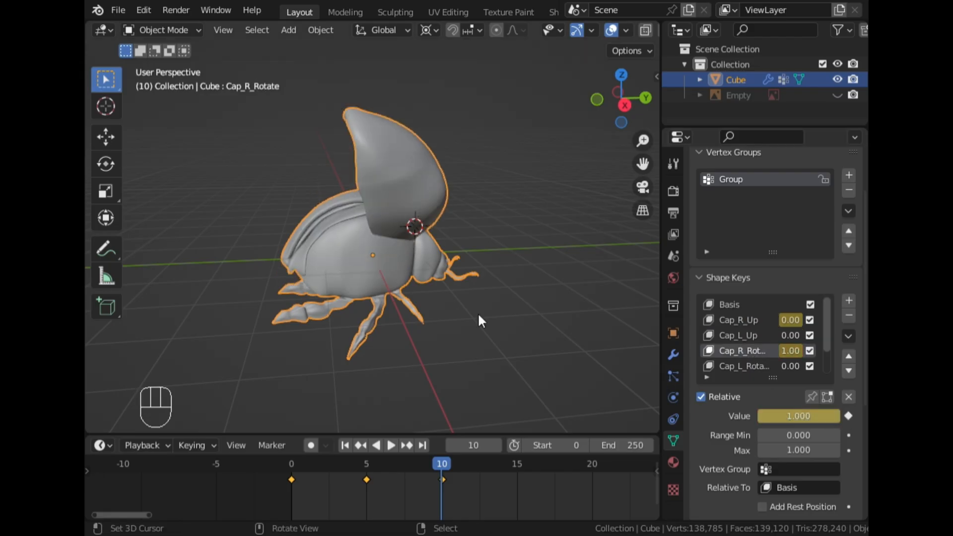
middle_drag(478, 312, 419, 263)
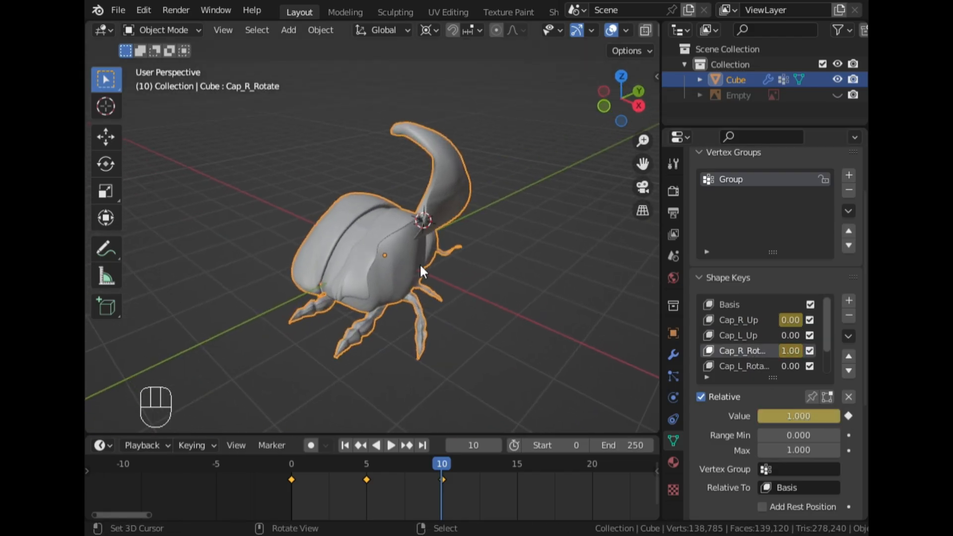
- Keyframe the Wing_R_1 shape key at value 0 on frame 10
scroll(737, 341, down, 2)
click(741, 350)
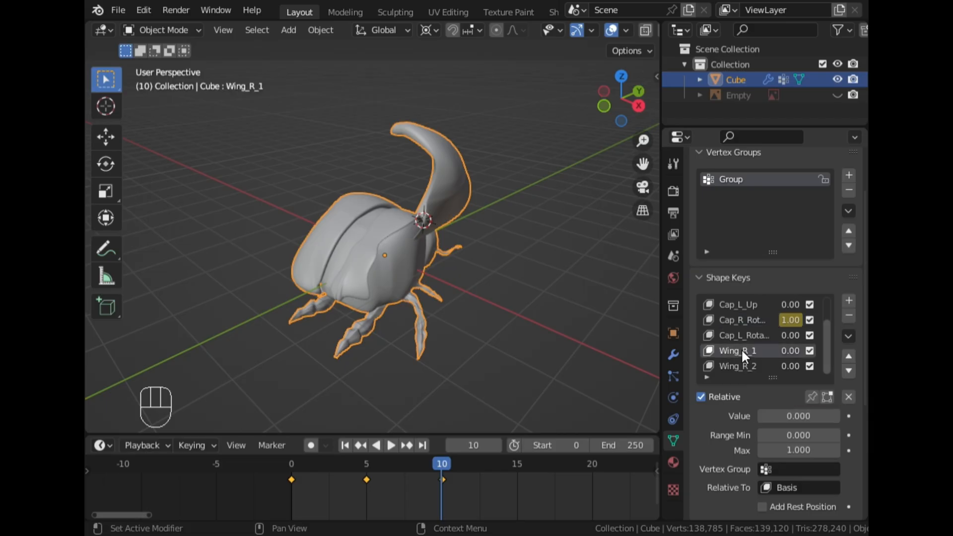
click(849, 416)
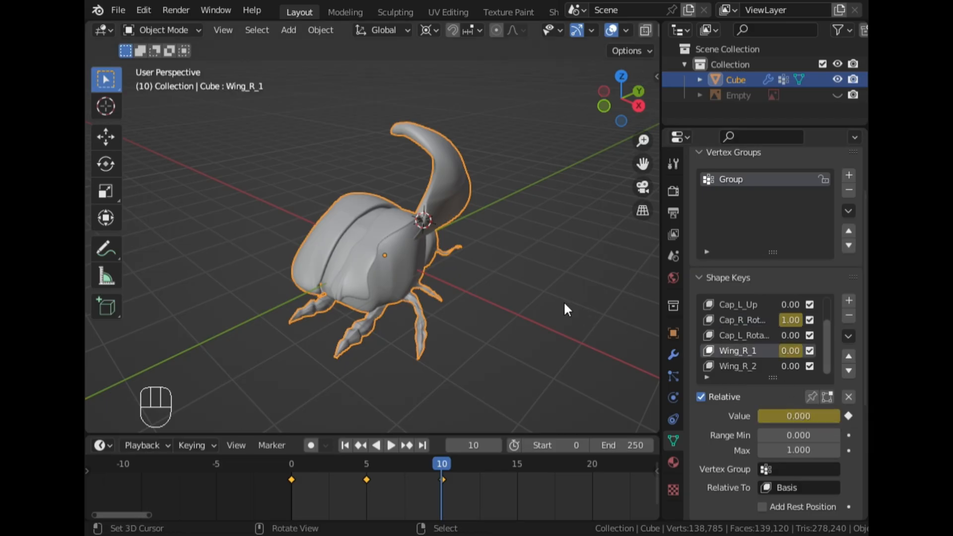
- On frame 15, keyframe Wing_R_1 at value 1 and Wing_R_2 at value 0
middle_drag(565, 307, 501, 299)
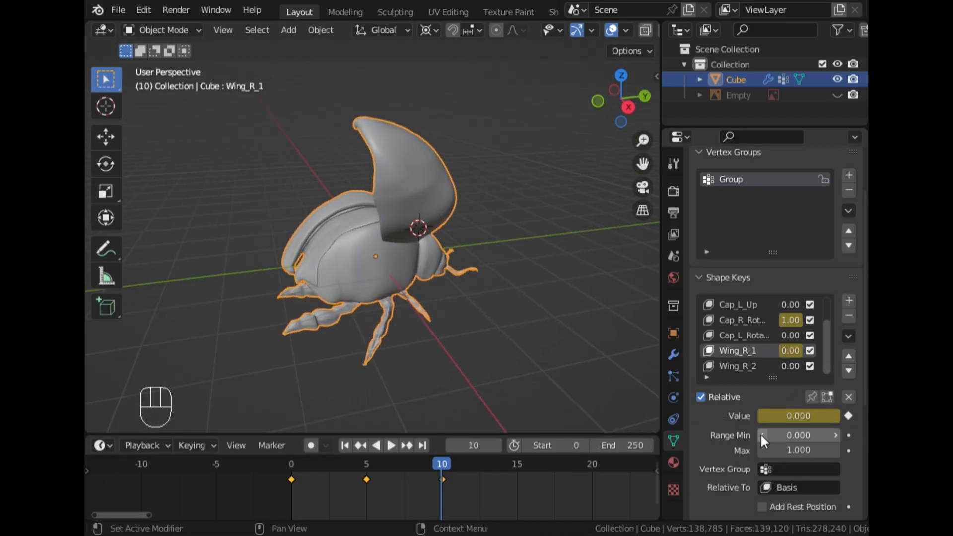
click(518, 478)
click(740, 324)
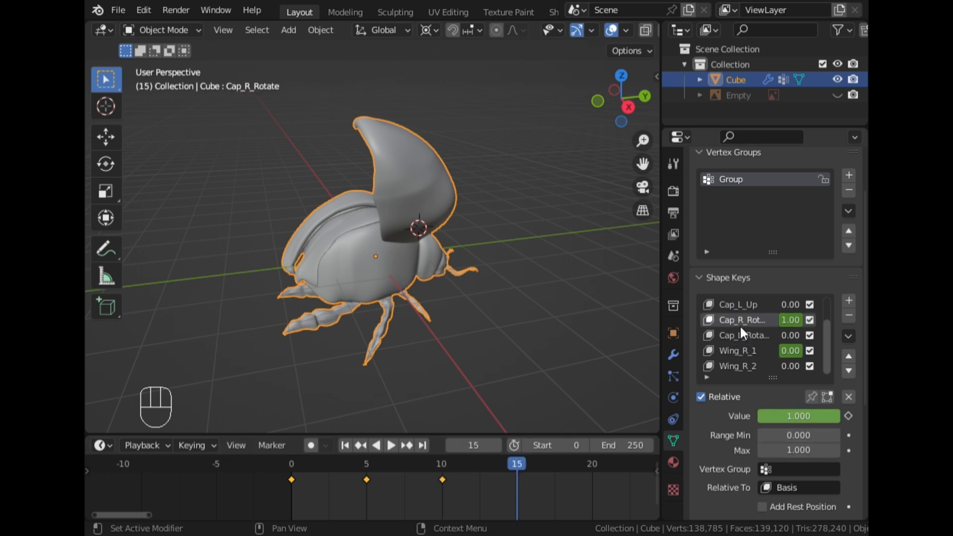
click(739, 351)
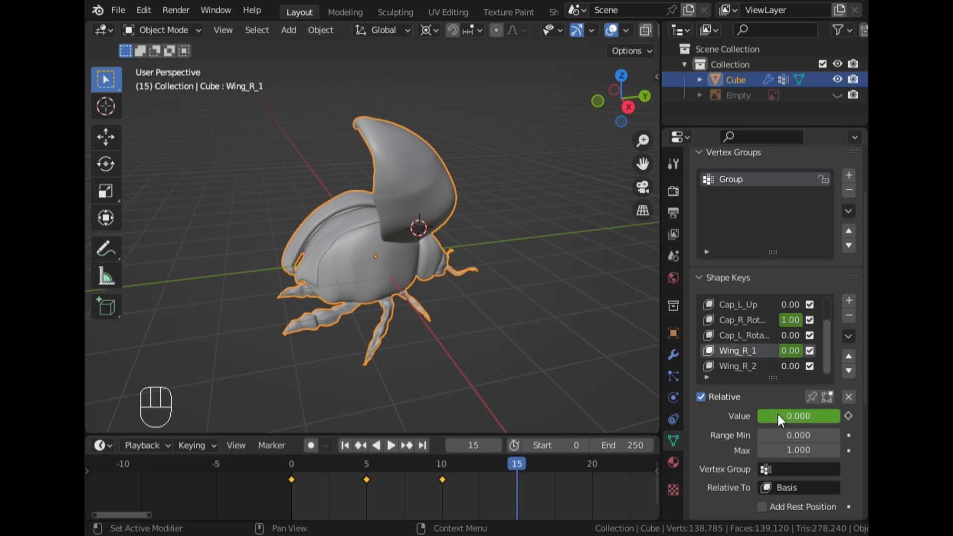
drag(773, 415, 841, 416)
click(849, 416)
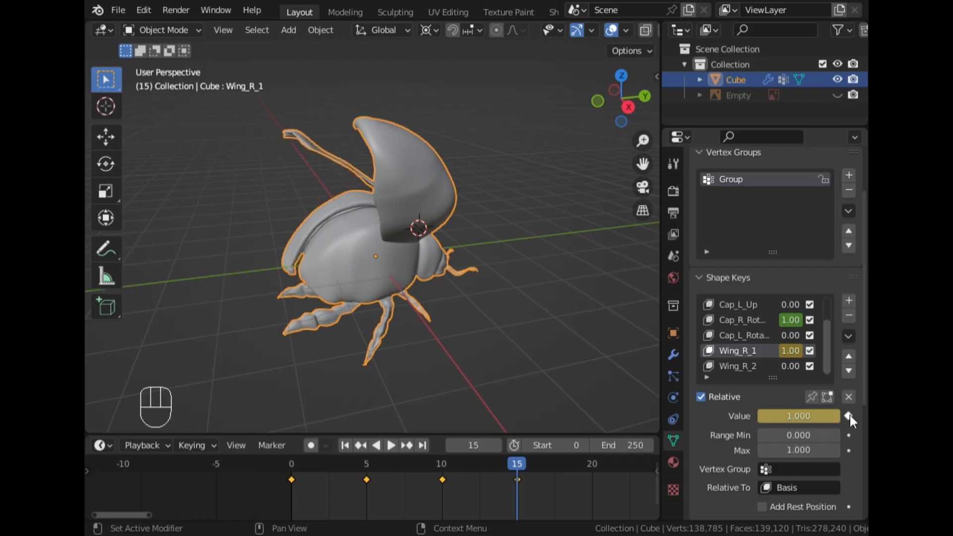
click(734, 368)
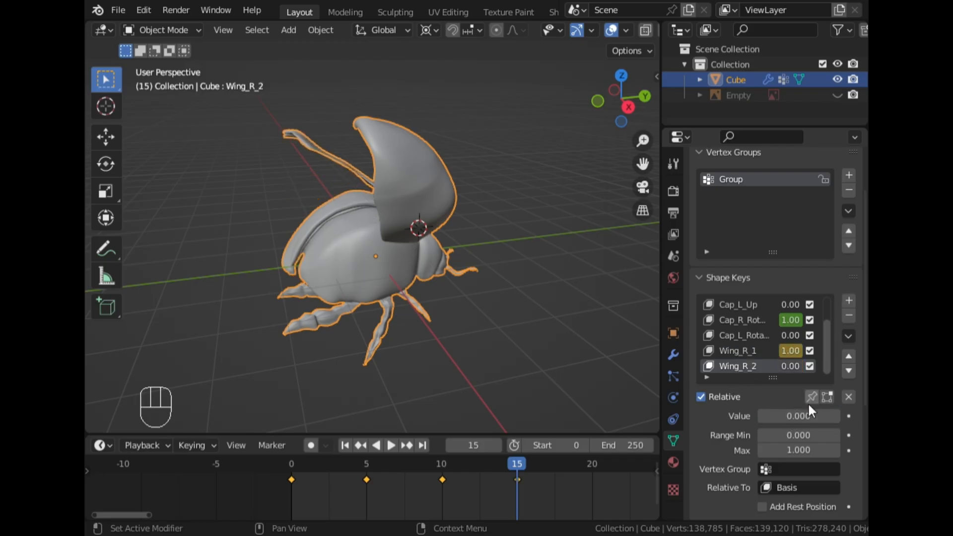
click(847, 415)
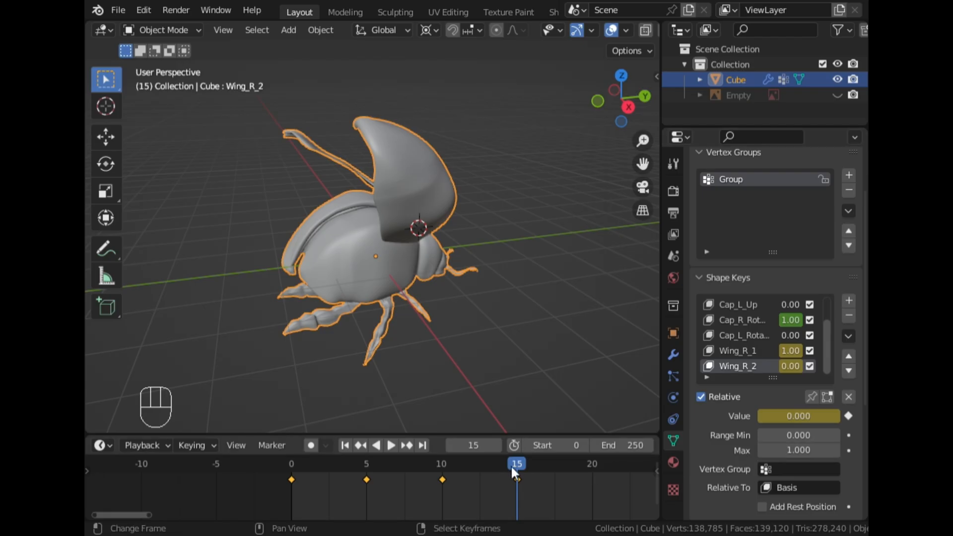
- On frame 17, keyframe Wing_R_1 at value 0 and Wing_R_2 at value 1
scroll(553, 475, up, 4)
middle_drag(533, 480, 316, 500)
scroll(316, 500, up, 2)
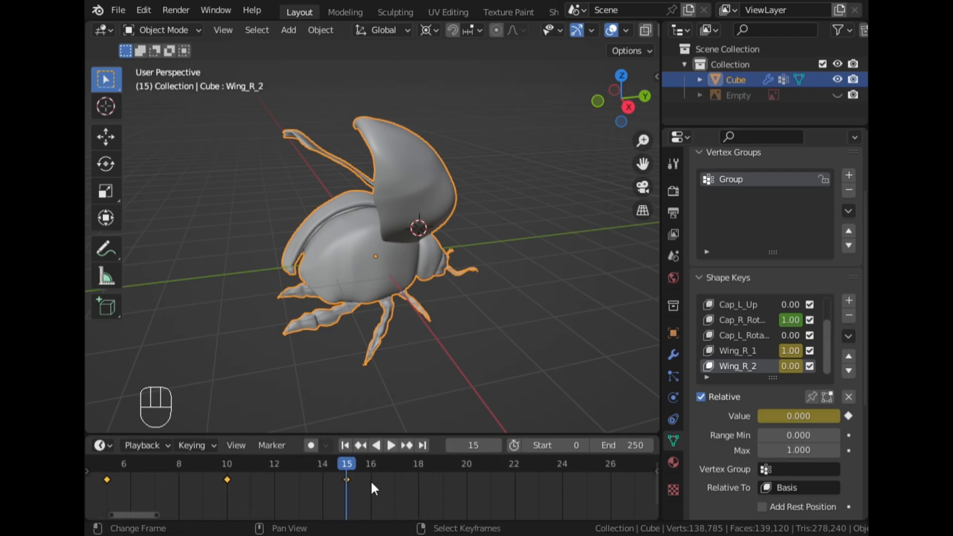
click(396, 477)
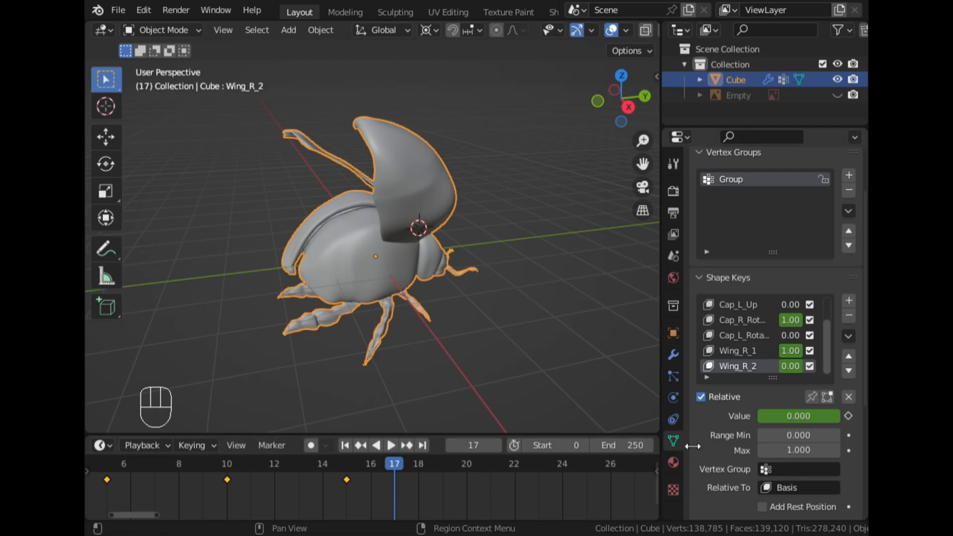
click(755, 351)
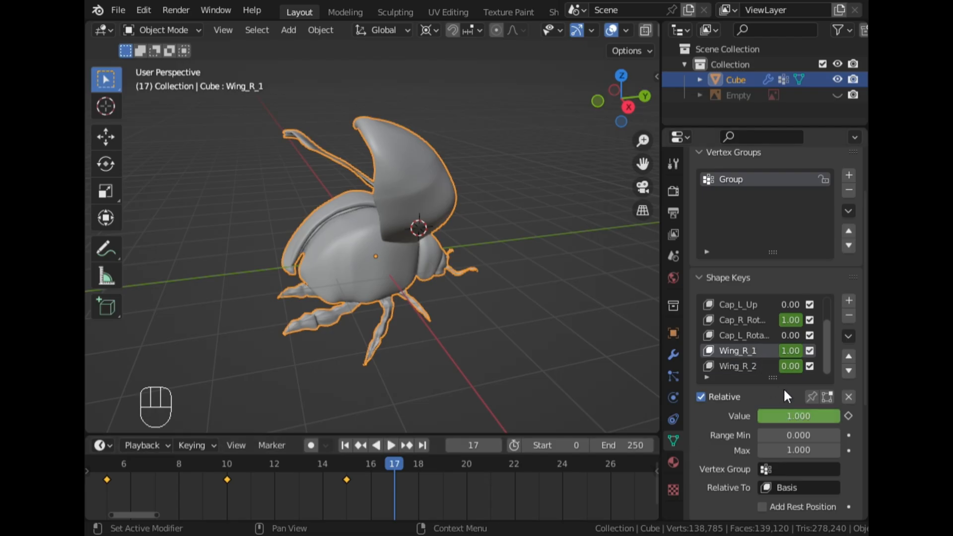
click(818, 416)
drag(817, 416, 757, 414)
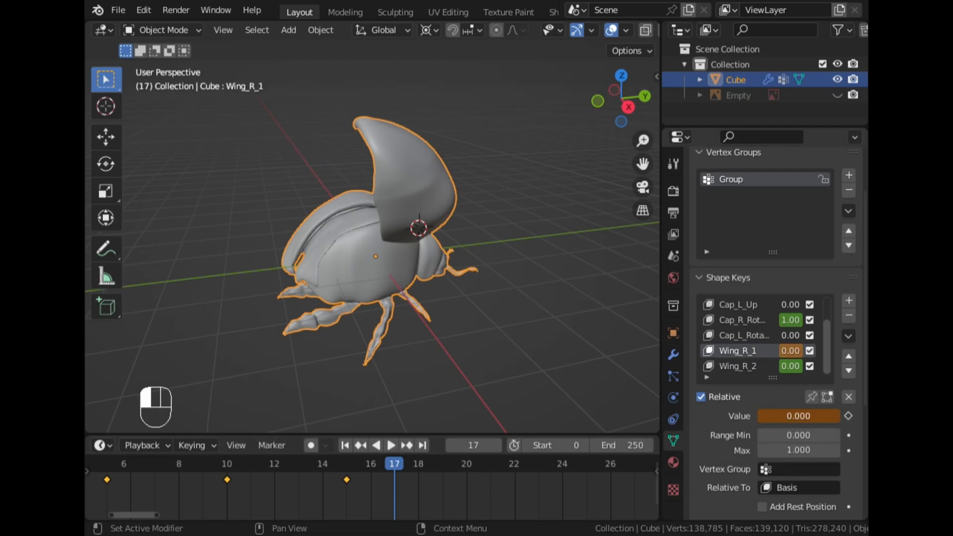
click(849, 416)
click(747, 366)
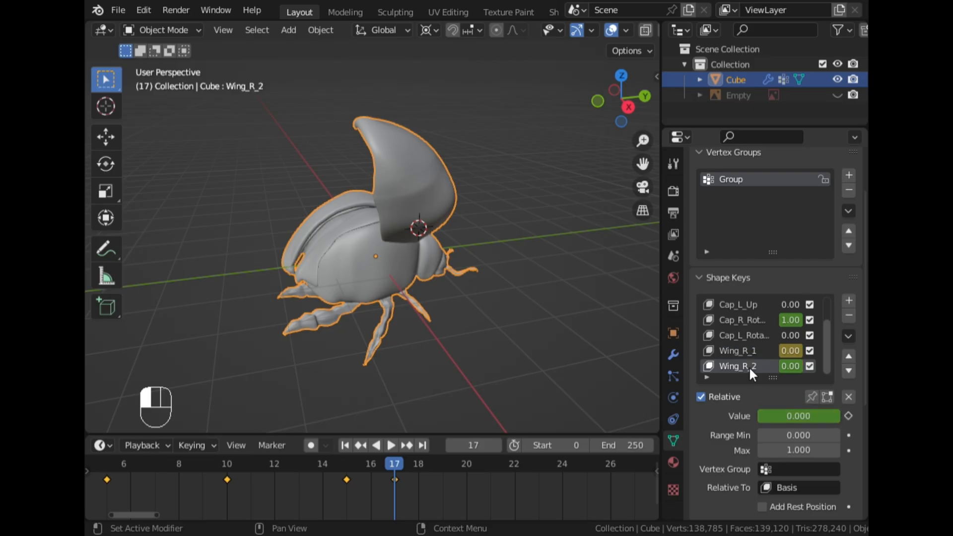
drag(780, 419, 846, 421)
click(849, 416)
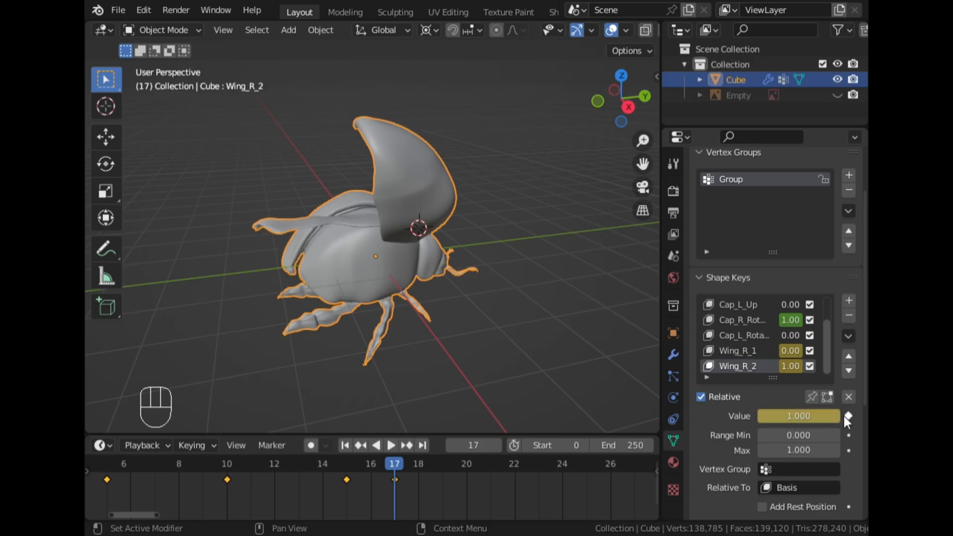
- On frame 19, keyframe Wing_R_2 at value 0 and Wing_R_1 at value 1
click(441, 478)
drag(816, 421, 759, 421)
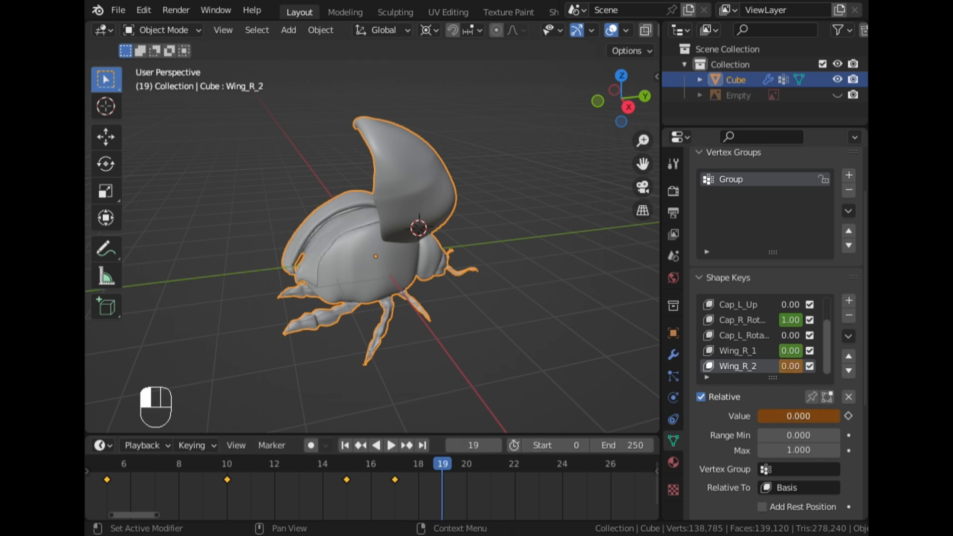
click(849, 416)
click(756, 351)
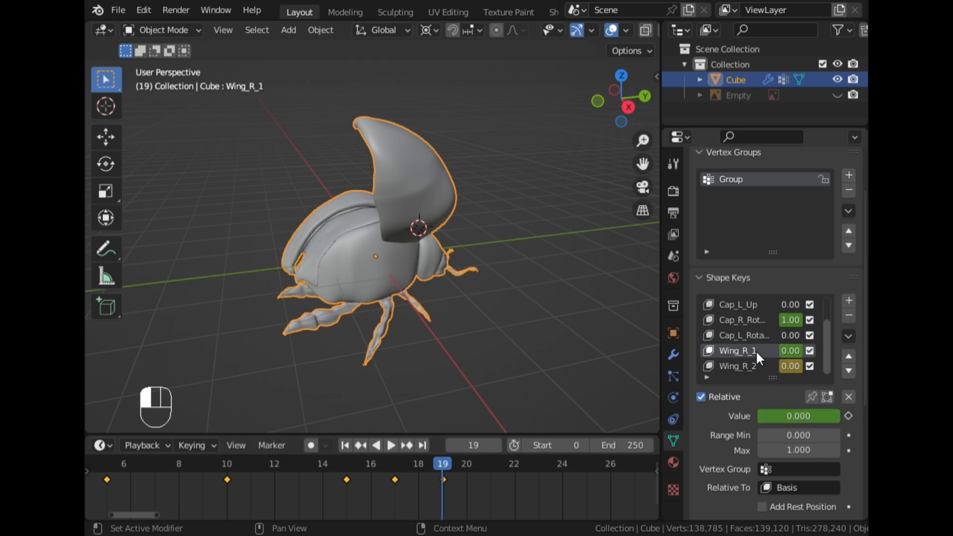
drag(761, 416, 839, 416)
click(848, 416)
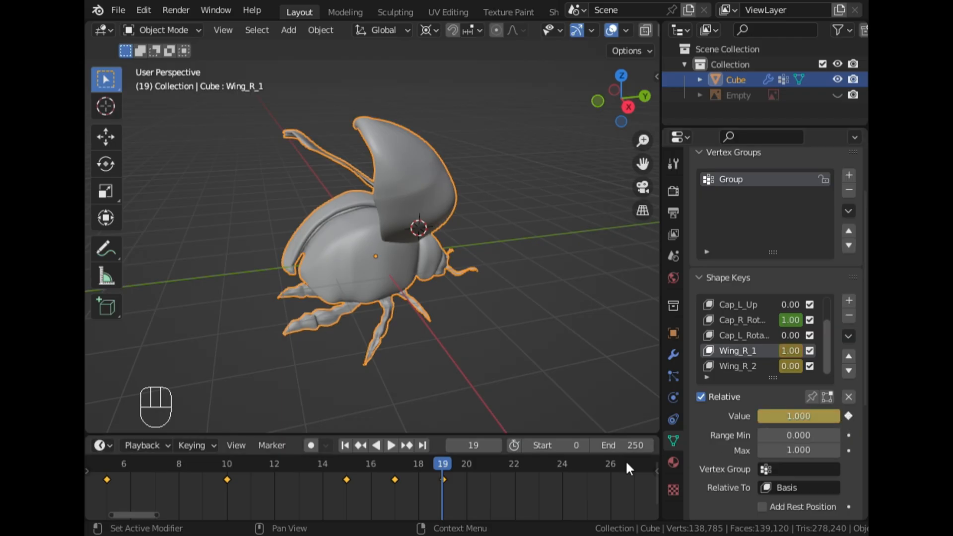
- Duplicate the keyframes on frames 17 and 19 with a 4-frame offset, then repeat the duplication twice, up to frame 31
click(491, 505)
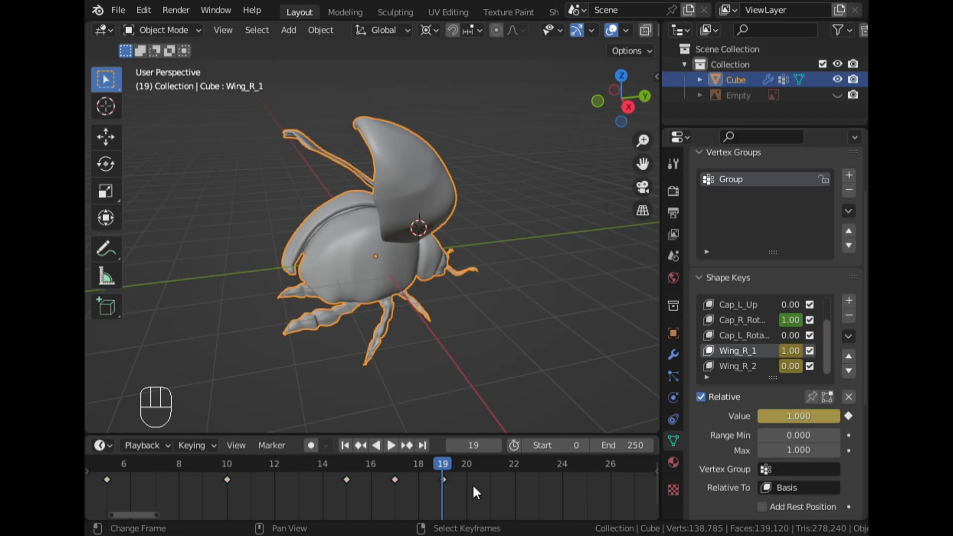
key(b)
drag(457, 475, 386, 488)
key(shift+d)
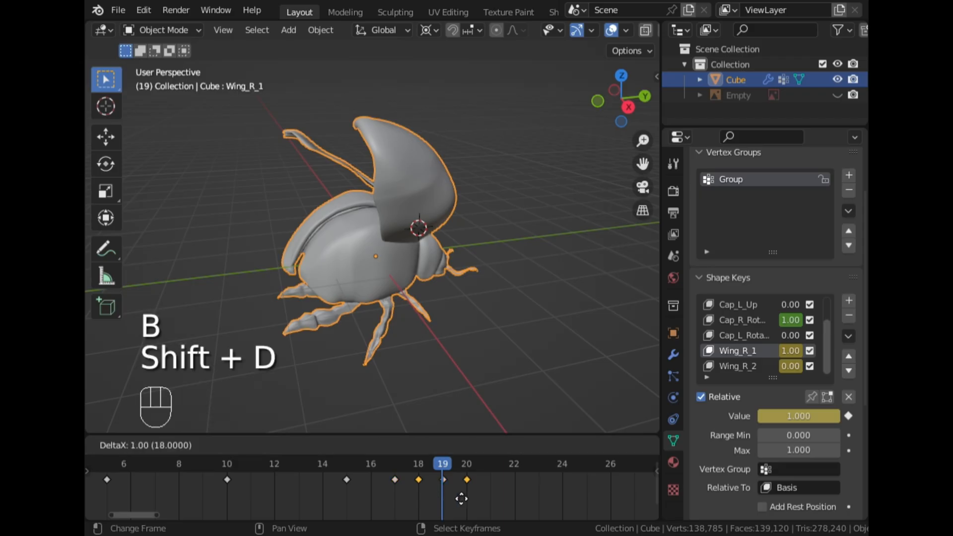
key(KP_4)
click(471, 490)
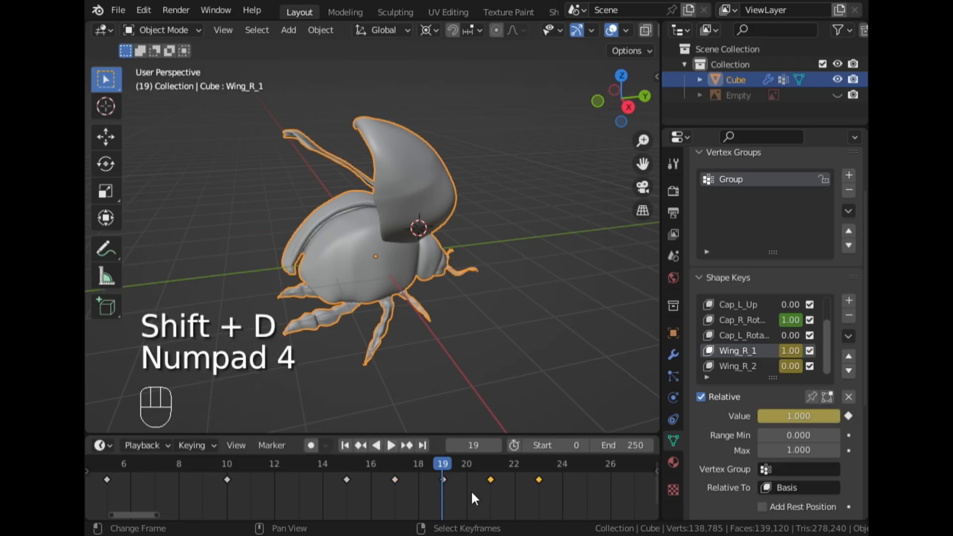
key(shift+r)
key(shift+r)
scroll(471, 491, down, 5)
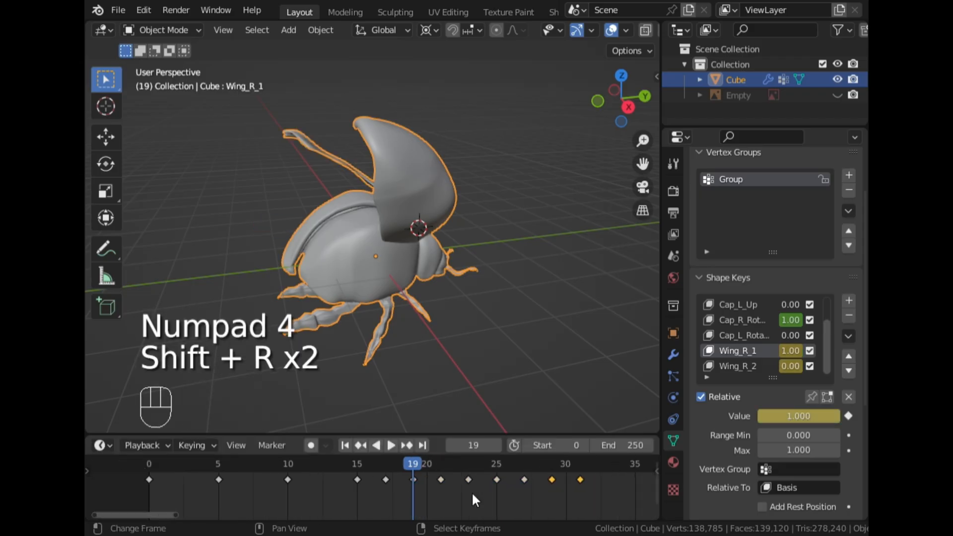
- Play the animation from around frame 15 to check the wing's flapping, then stop playback
click(360, 490)
key(space)
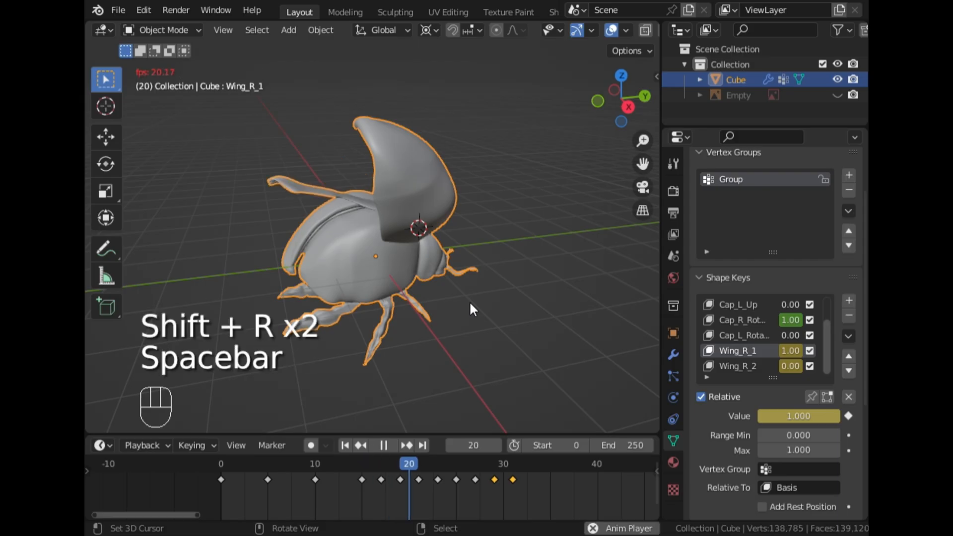
key(space)
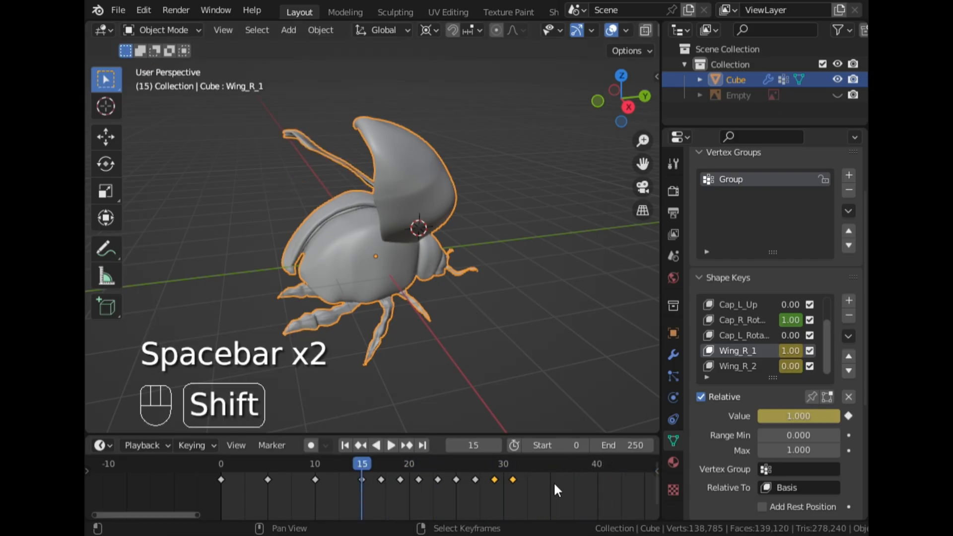
- Repeat the 4-frame keyframe duplication six more times to extend the wing flapping to frame 55
key(shift+r)
key(shift+r)
key(shift+r)
key(shift+r)
key(shift+r)
key(shift+r)
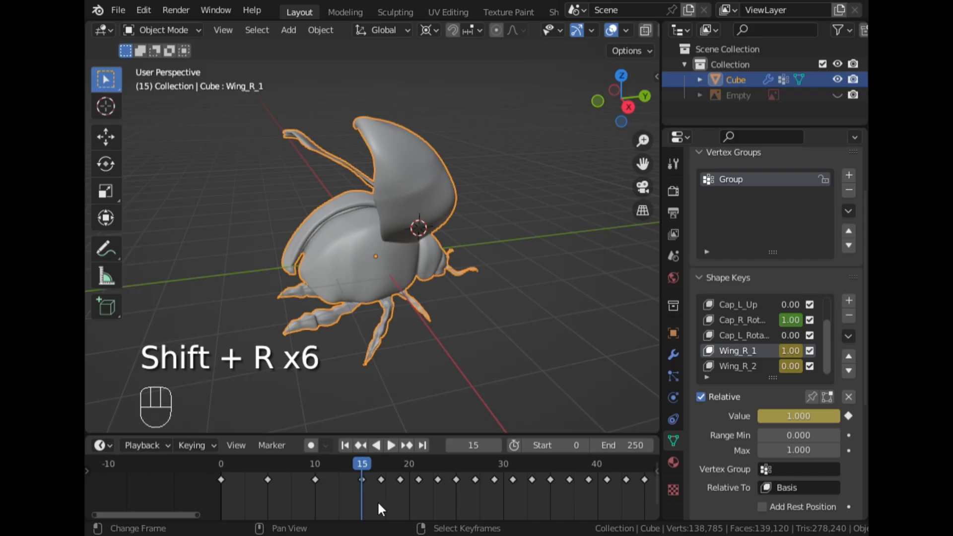
scroll(577, 500, down, 2)
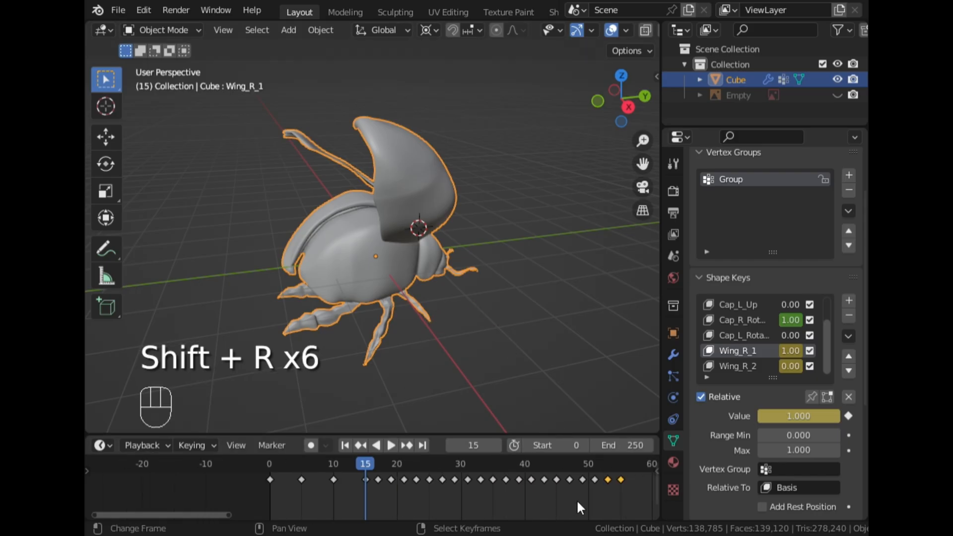
- Set the playback range to end at frame 55 and start at frame 15
click(620, 480)
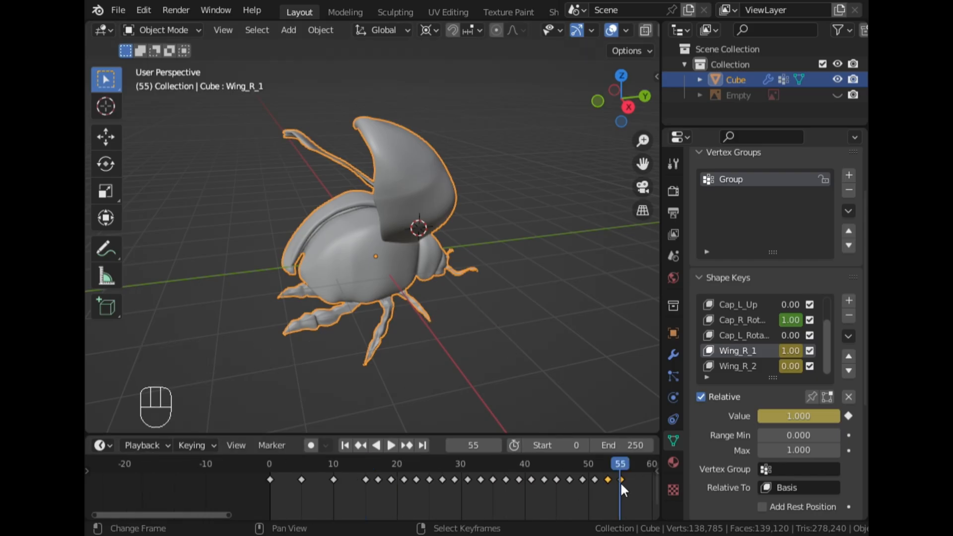
click(632, 449)
text(55)
click(633, 454)
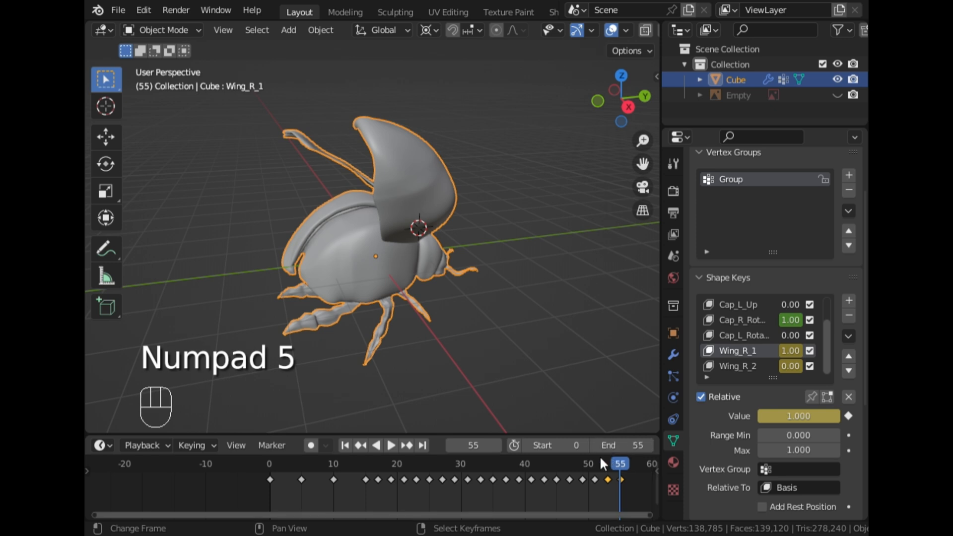
click(368, 483)
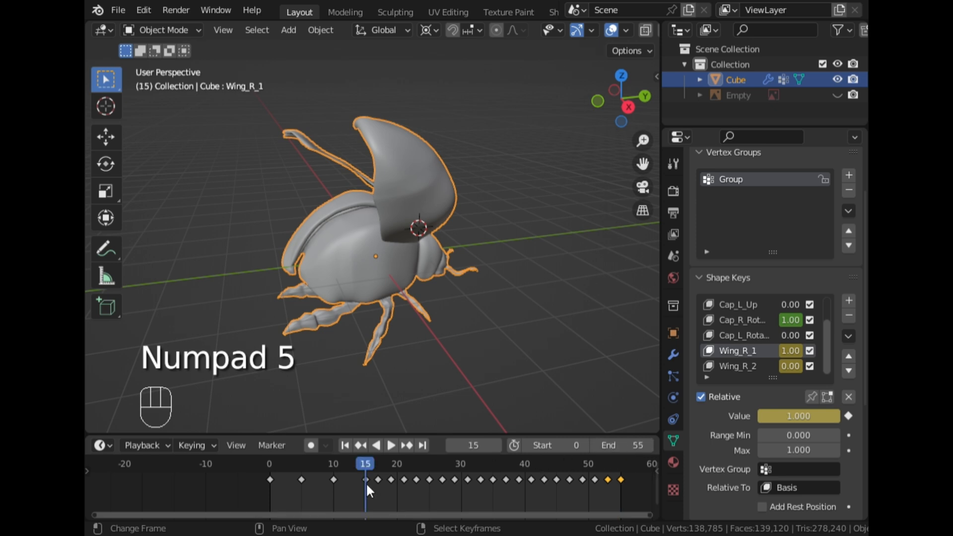
click(584, 447)
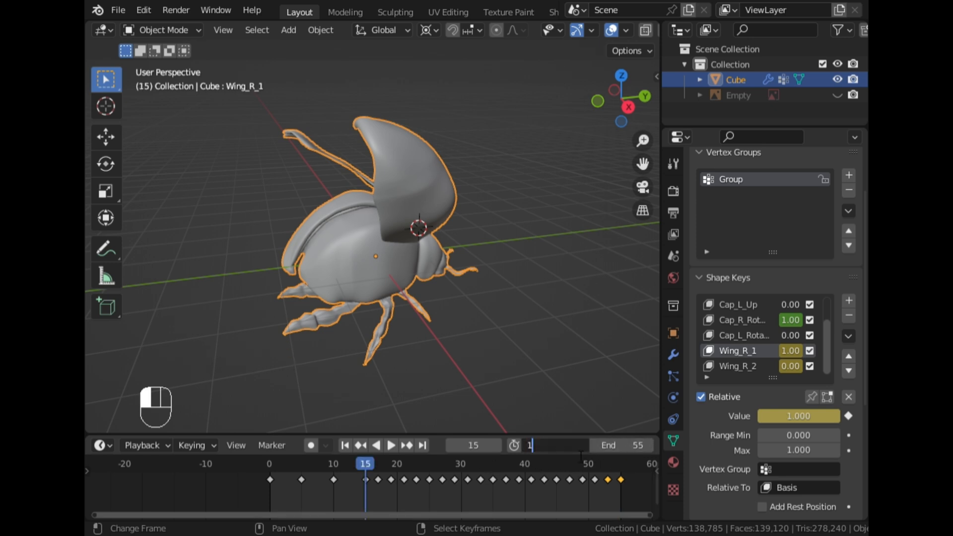
text(15)
click(581, 456)
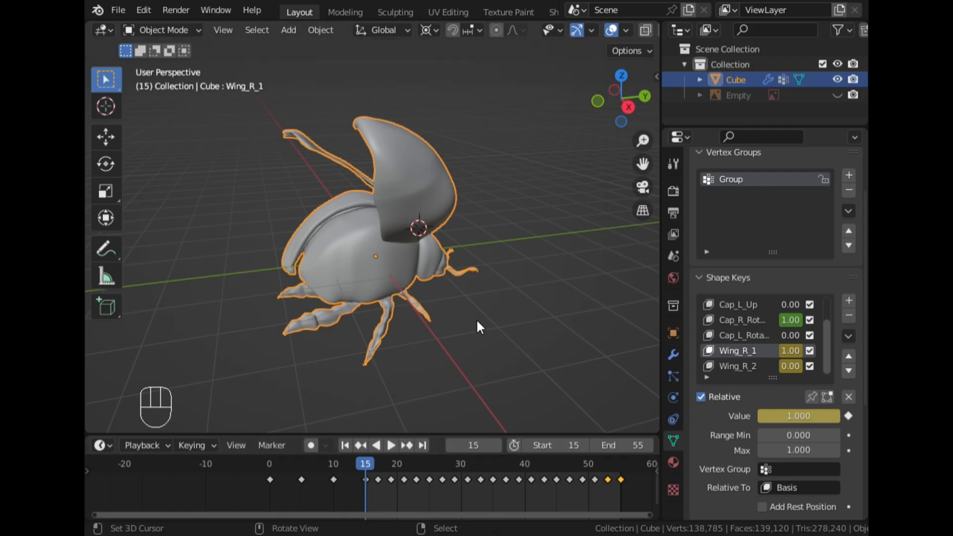
- Play the flapping loop and examine the right wing's motion from several sides of the ladybug
key(space)
middle_drag(476, 318, 315, 278)
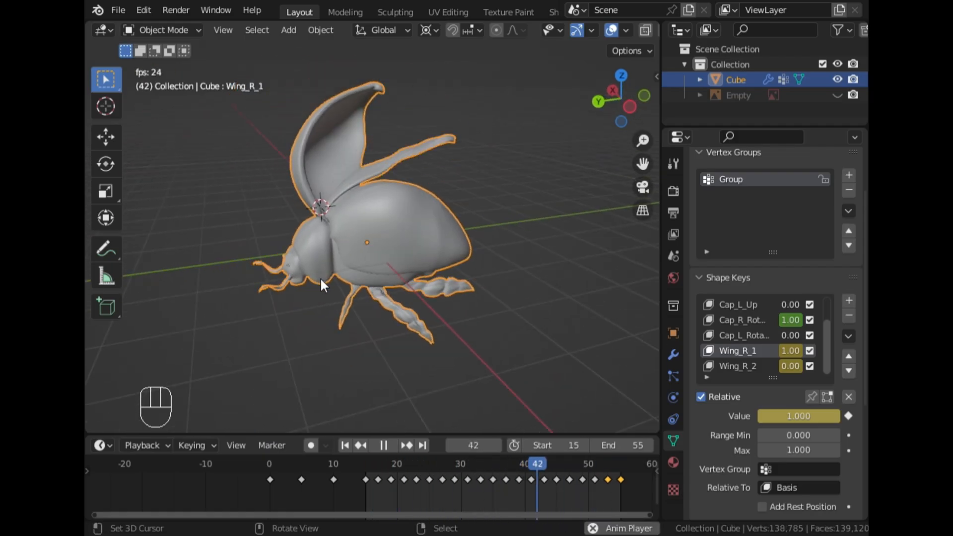
middle_drag(237, 275, 571, 243)
middle_drag(419, 258, 454, 263)
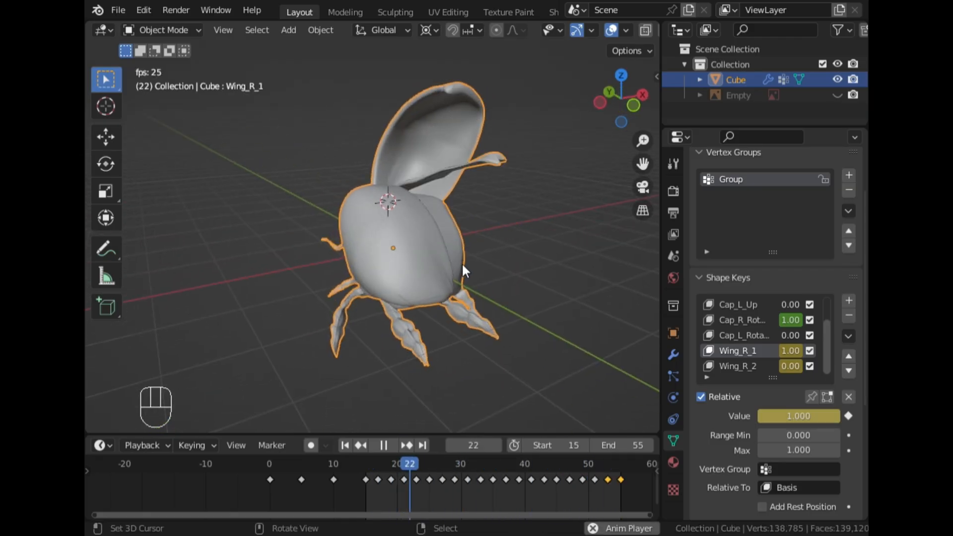
middle_drag(513, 267, 353, 277)
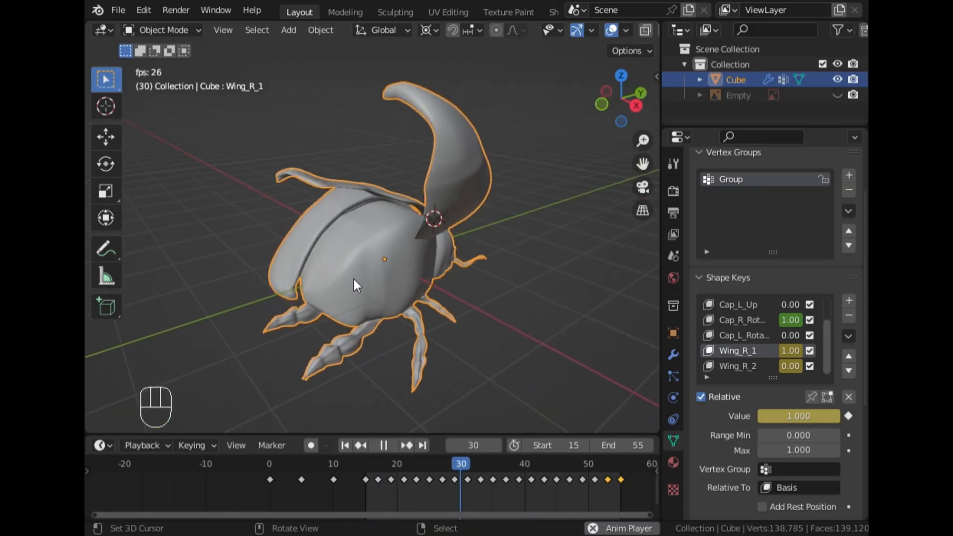
middle_drag(556, 277, 337, 322)
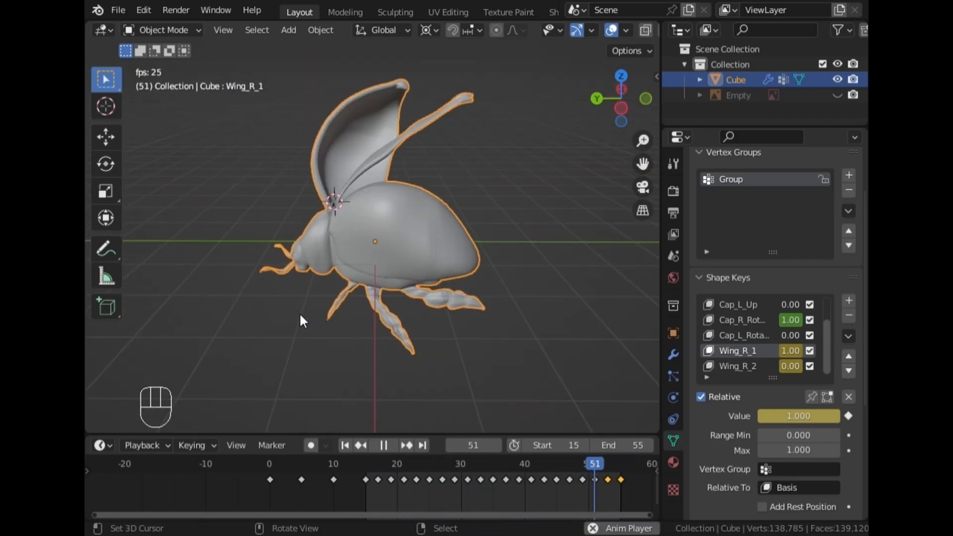
middle_drag(247, 303, 311, 301)
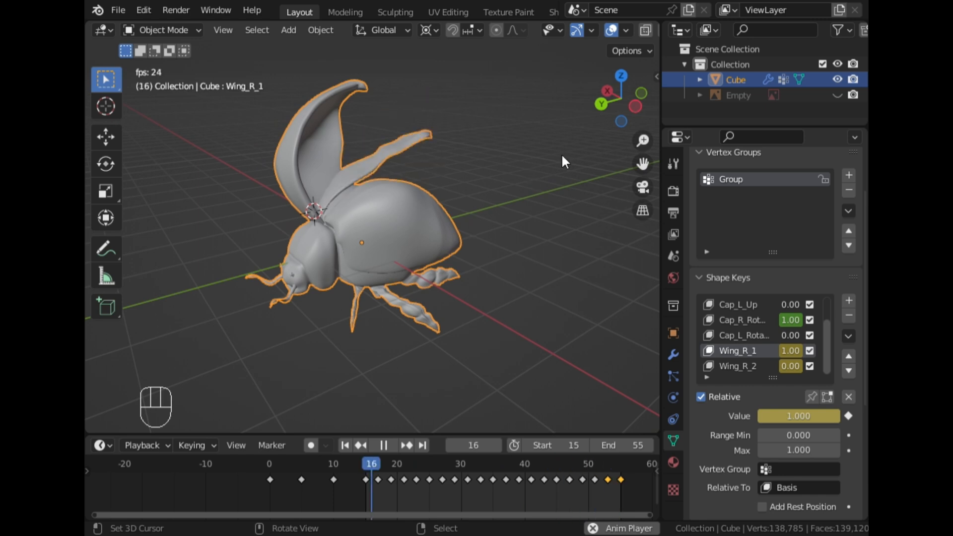
- Stop the flapping playback and delete all of the ladybug's shape key keyframes from the timeline
click(600, 109)
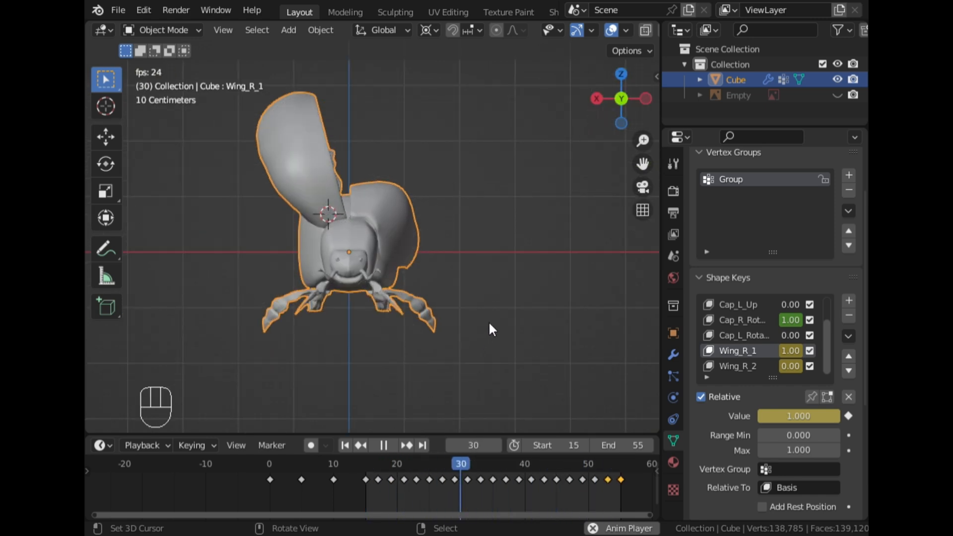
key(space)
middle_drag(309, 211, 490, 240)
scroll(491, 240, up, 3)
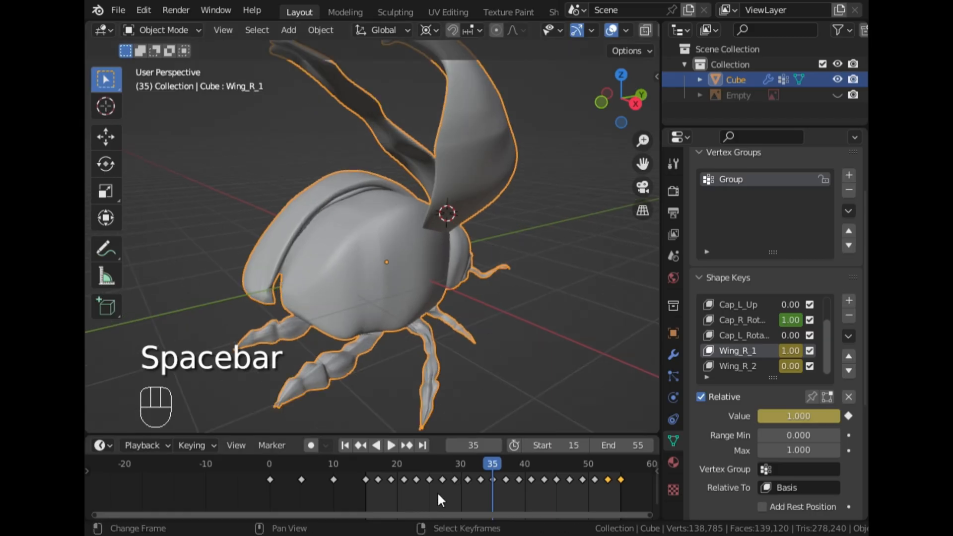
key(a)
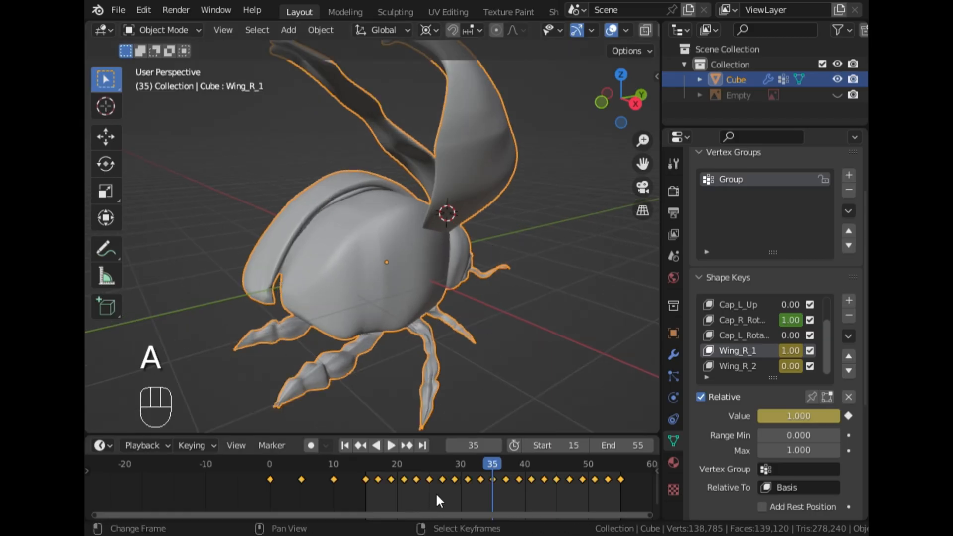
key(x)
click(425, 479)
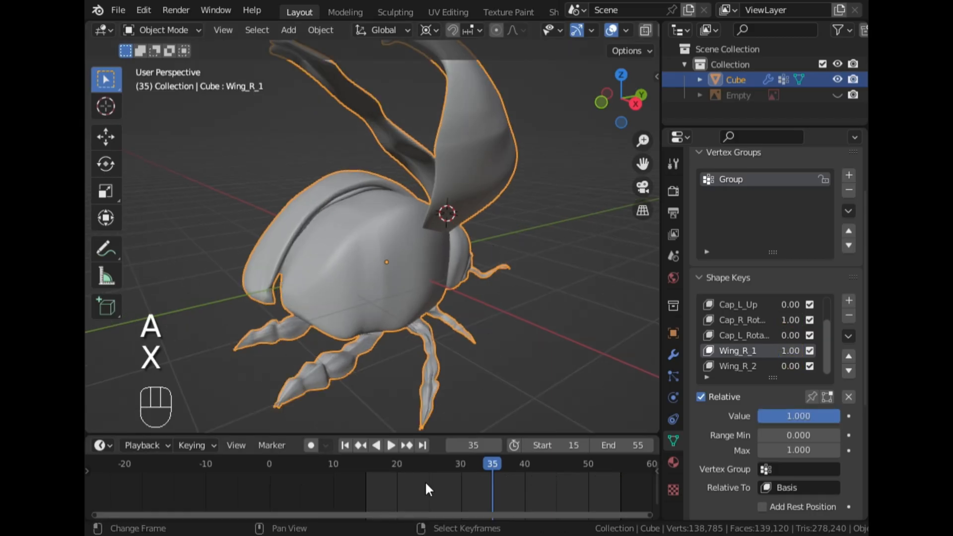
- Set the playback range to start at frame 0 and move the current frame to 0
click(556, 445)
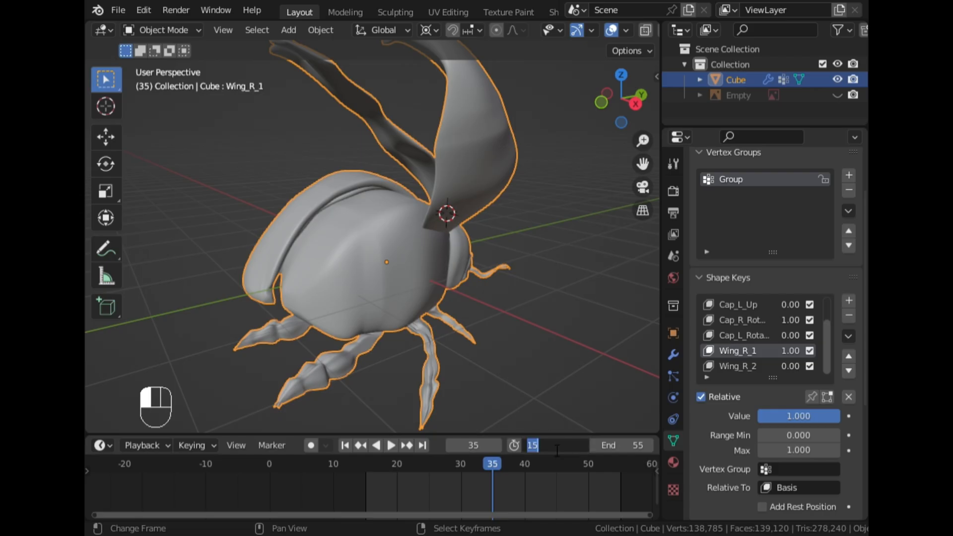
text(0)
key(Return)
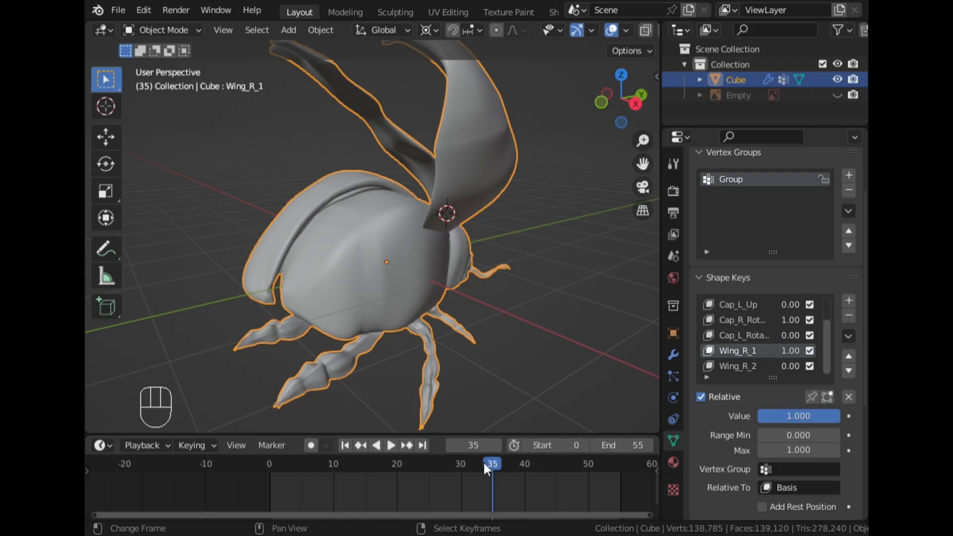
drag(348, 467, 275, 467)
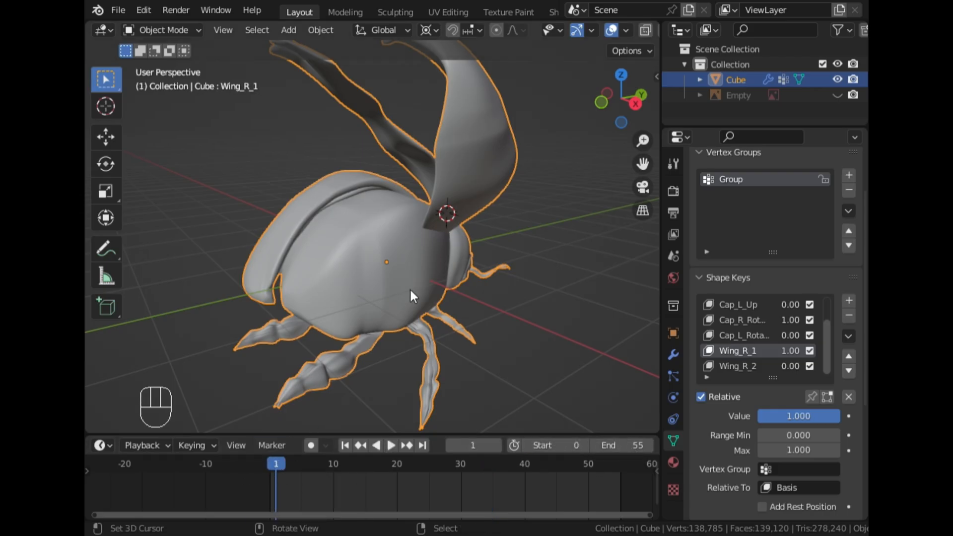
key(shift+Left)
- Reset the Wing_R_1 and Cap_R_Rotate shape key values to 0 to close the right wing and cap
middle_drag(537, 278, 397, 290)
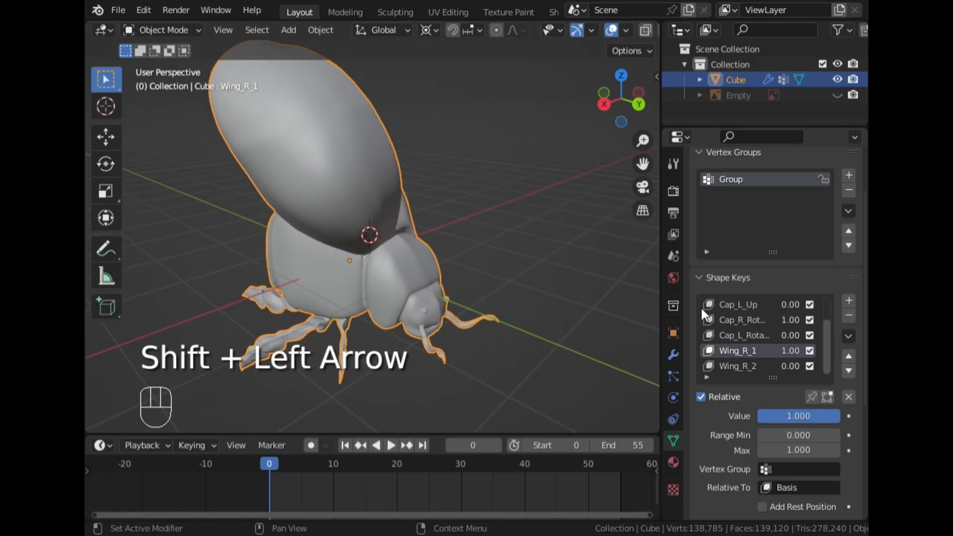
drag(798, 416, 757, 415)
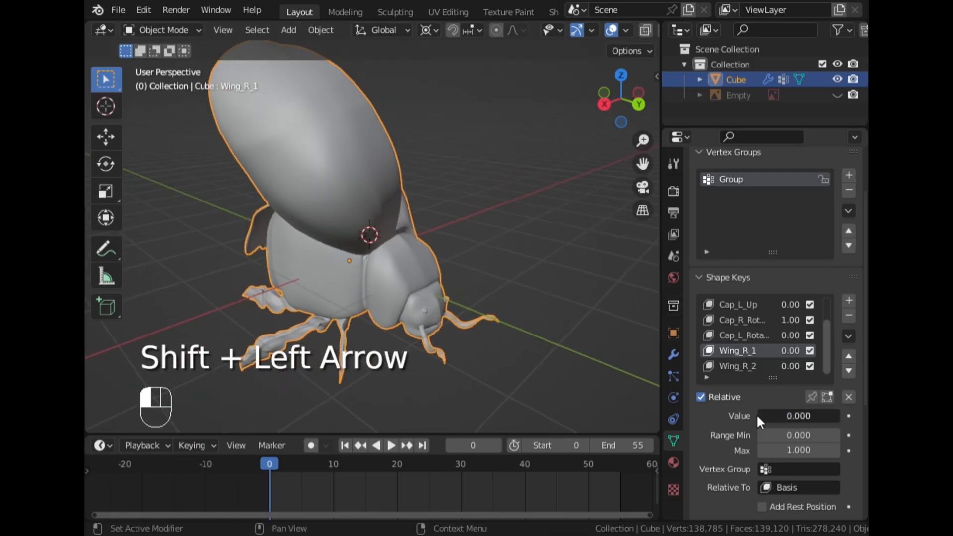
click(762, 320)
drag(847, 417, 757, 416)
right_click(362, 245)
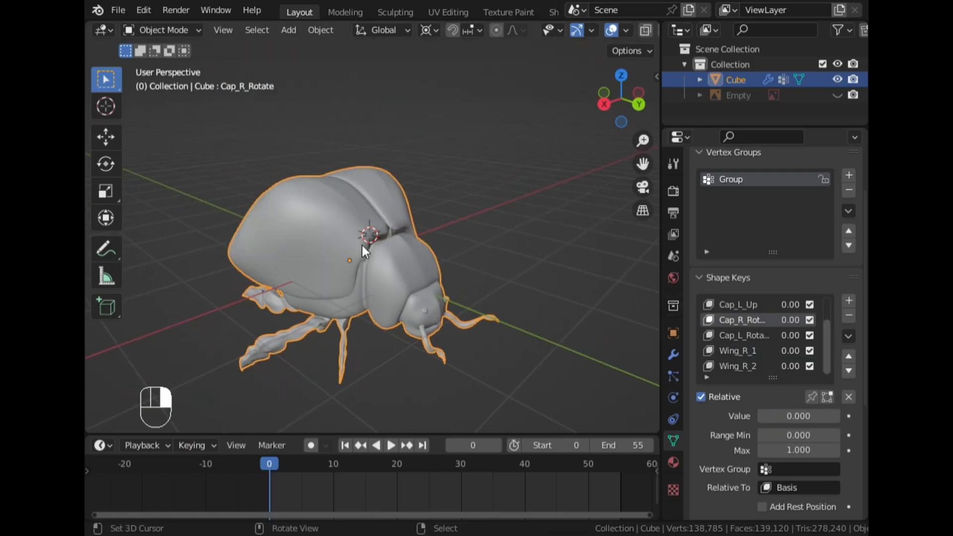